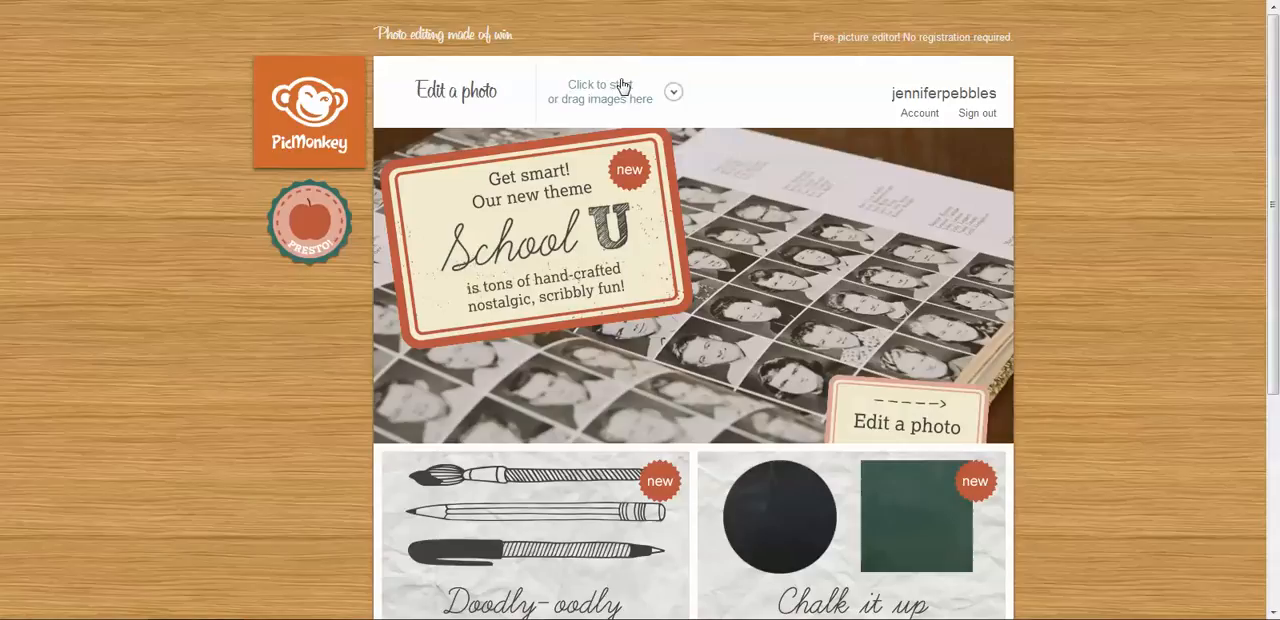
Start a new collage and apply the nine-cell Square Deal layout.
{"action": "left_click", "coordinate": [616, 95]}
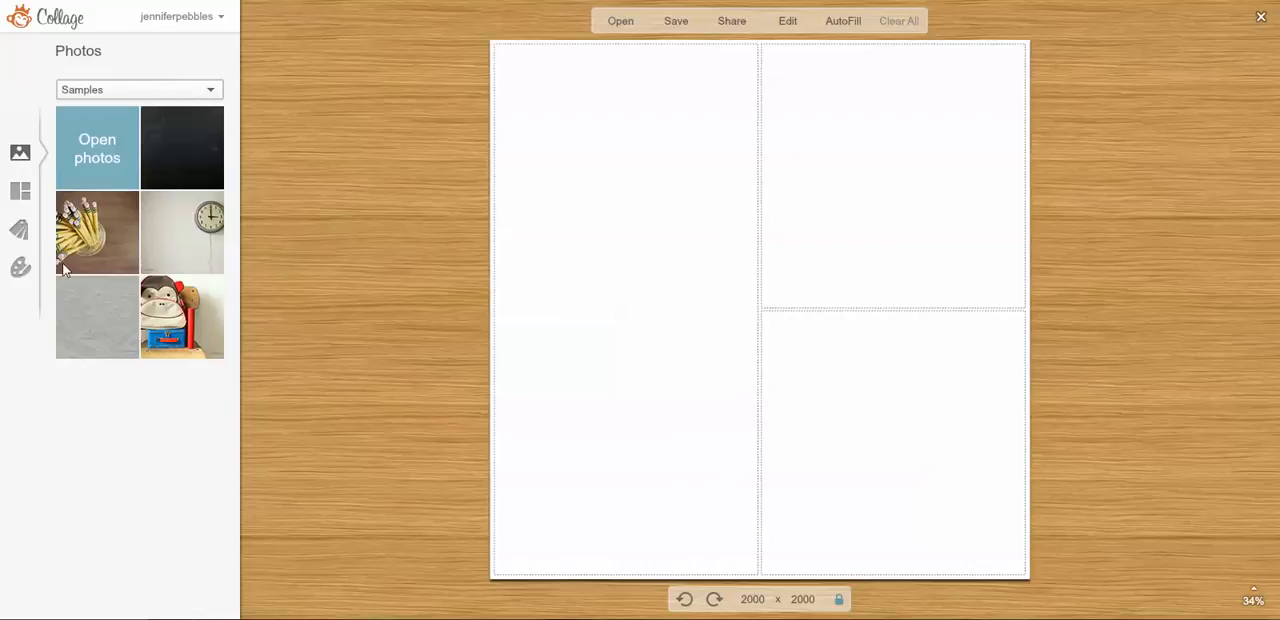
{"action": "left_click", "coordinate": [18, 193]}
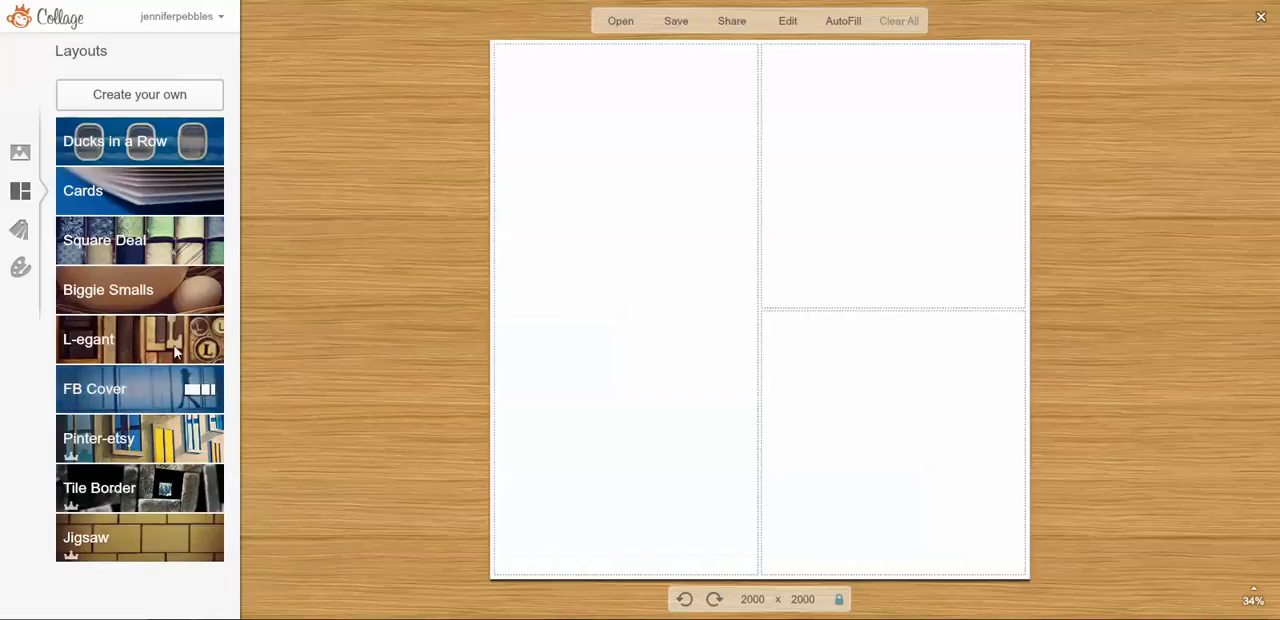
{"action": "left_click", "coordinate": [205, 242]}
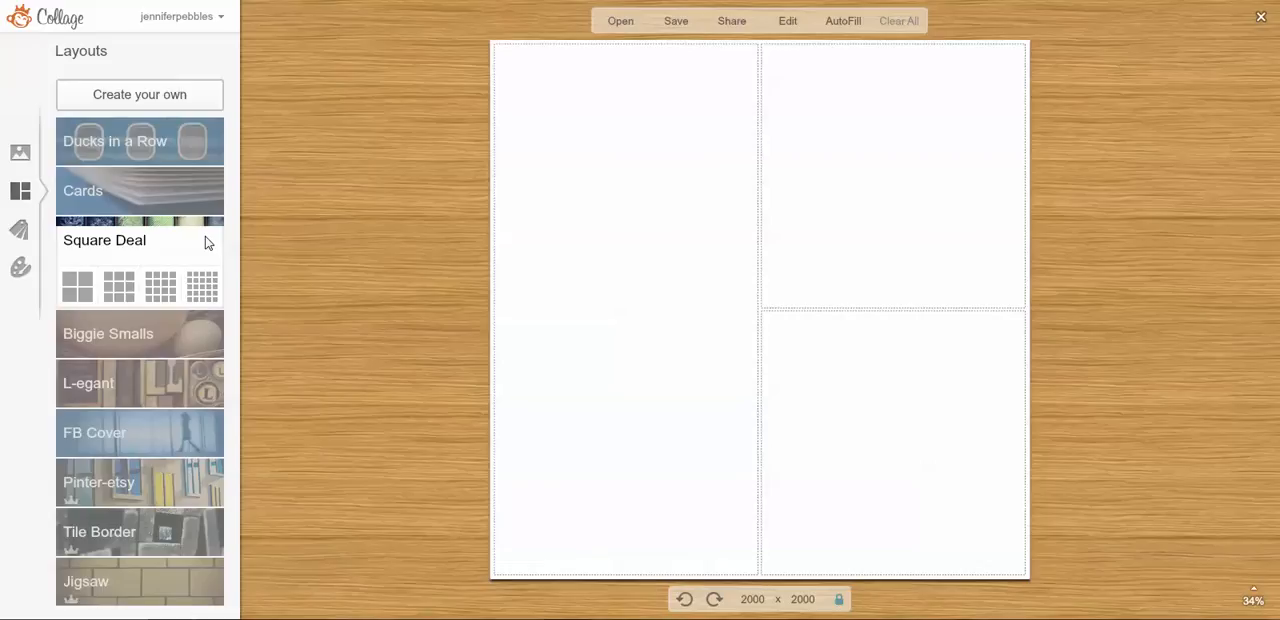
{"action": "left_click", "coordinate": [121, 285]}
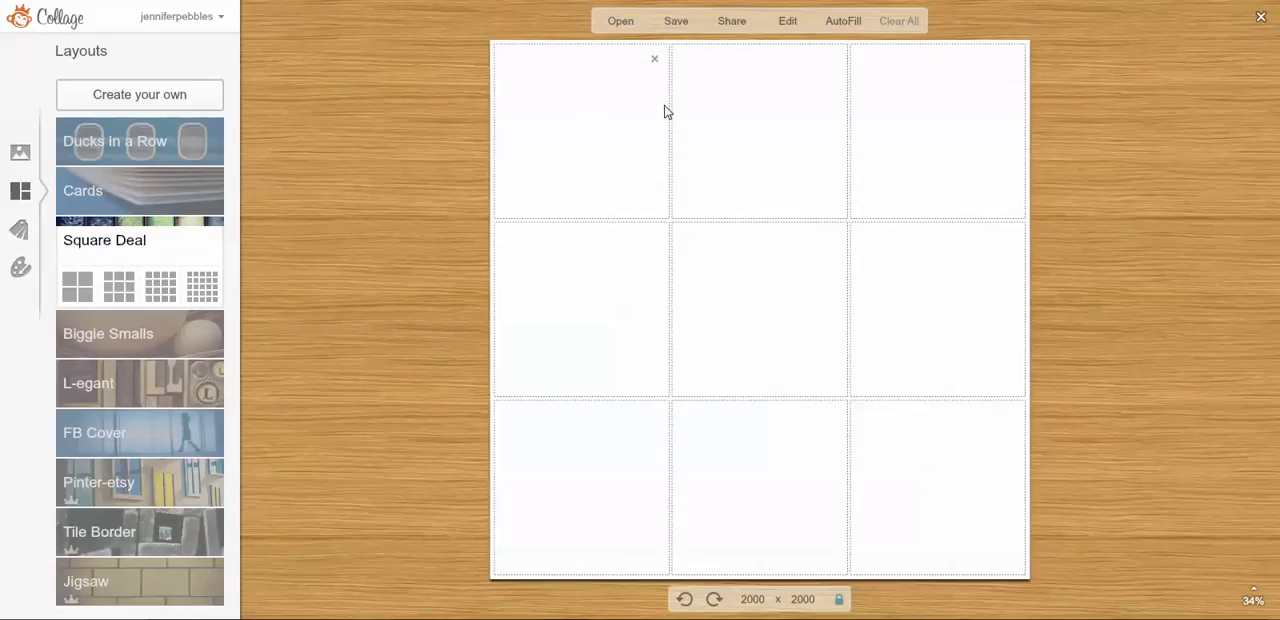
Set the collage's background spacing to 12 and bring up the School U swatches.
{"action": "left_click", "coordinate": [19, 268]}
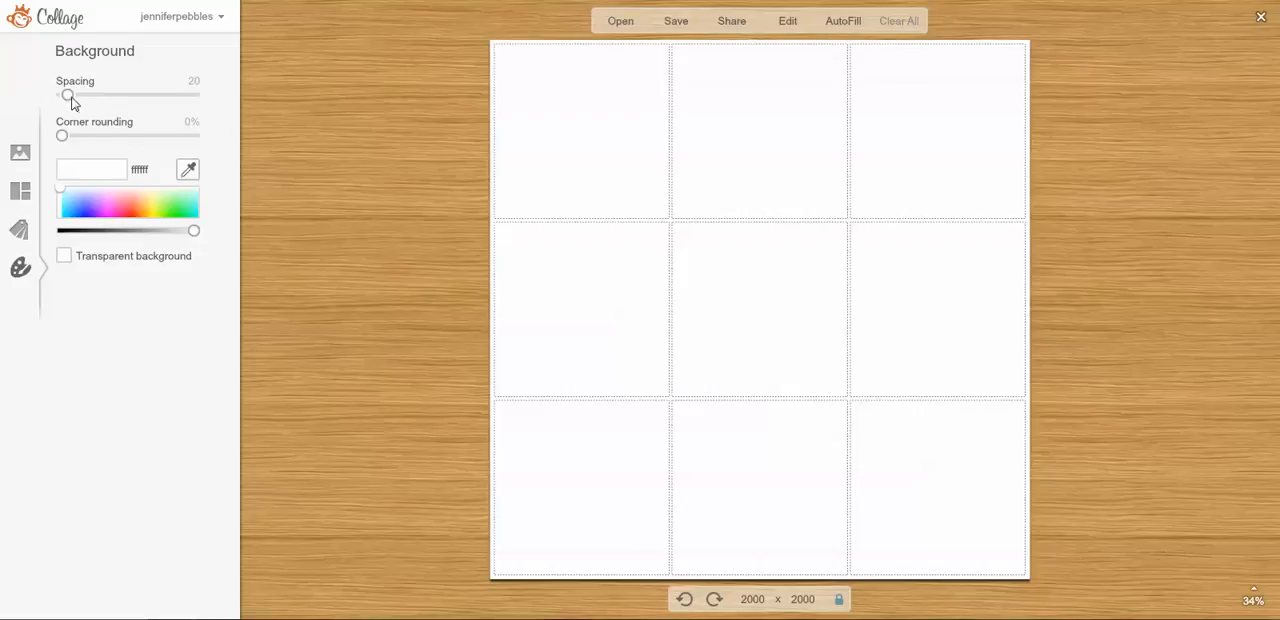
{"action": "left_click_drag", "start_coordinate": [67, 98], "coordinate": [65, 98]}
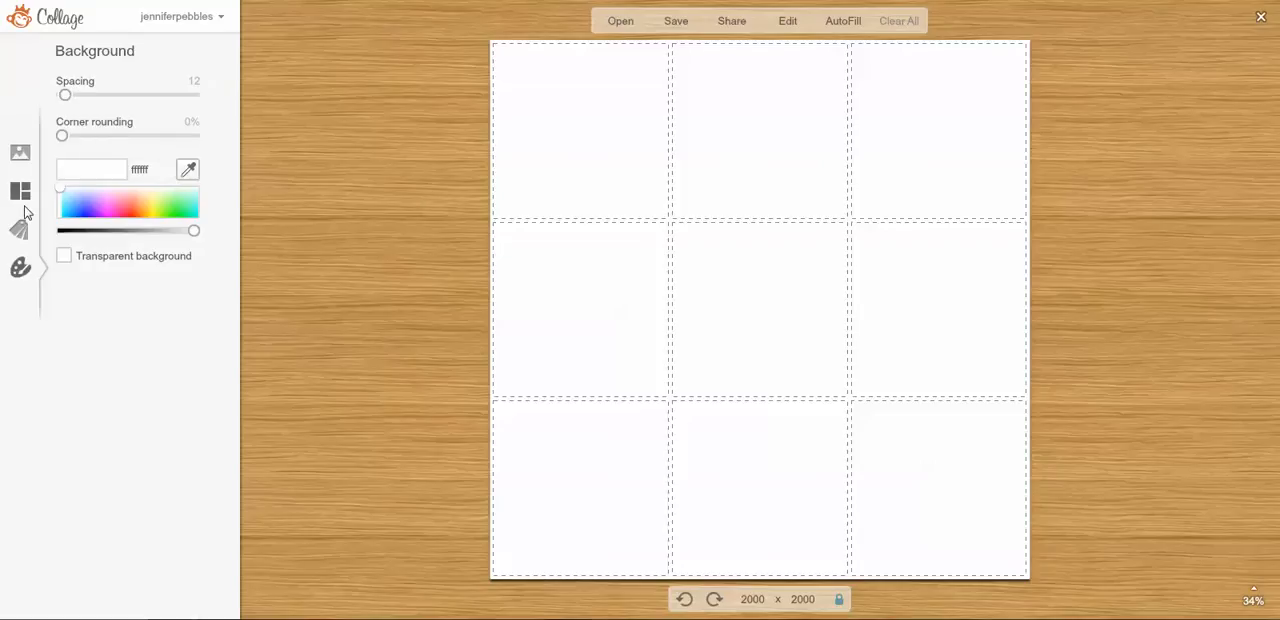
{"action": "left_click", "coordinate": [24, 242]}
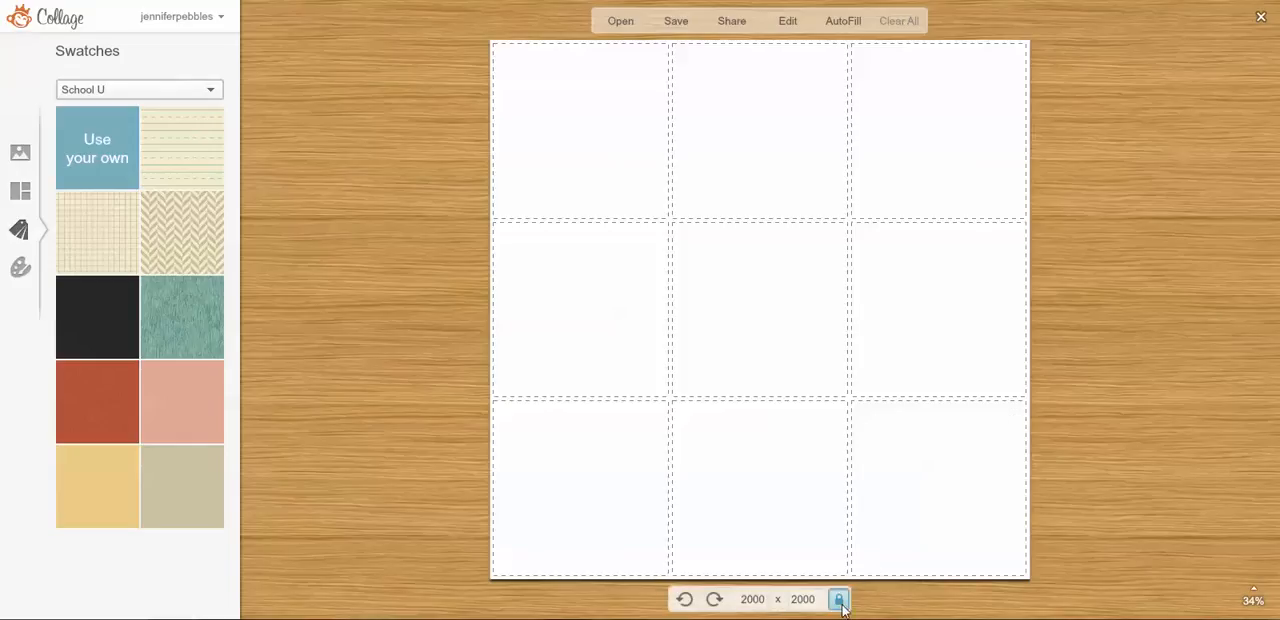
Resize the collage canvas to 3300 x 2400 pixels.
{"action": "left_click", "coordinate": [752, 599]}
{"action": "double_click", "coordinate": [745, 600]}
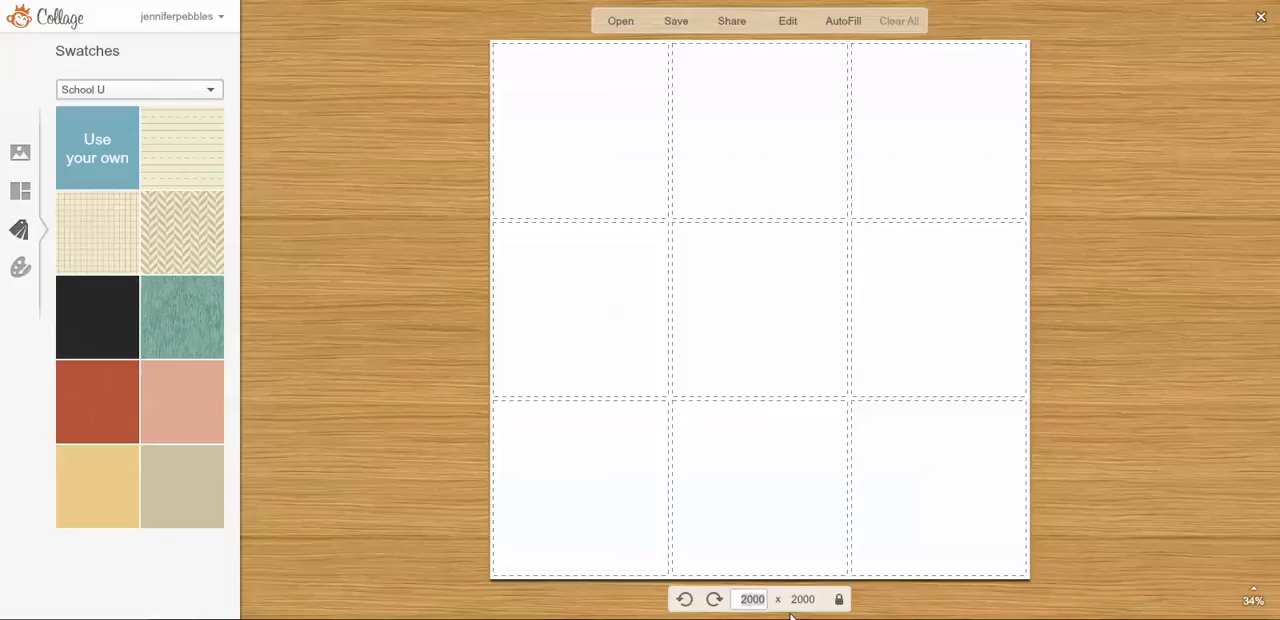
{"action": "type", "text": "3300"}
{"action": "left_click", "coordinate": [795, 599]}
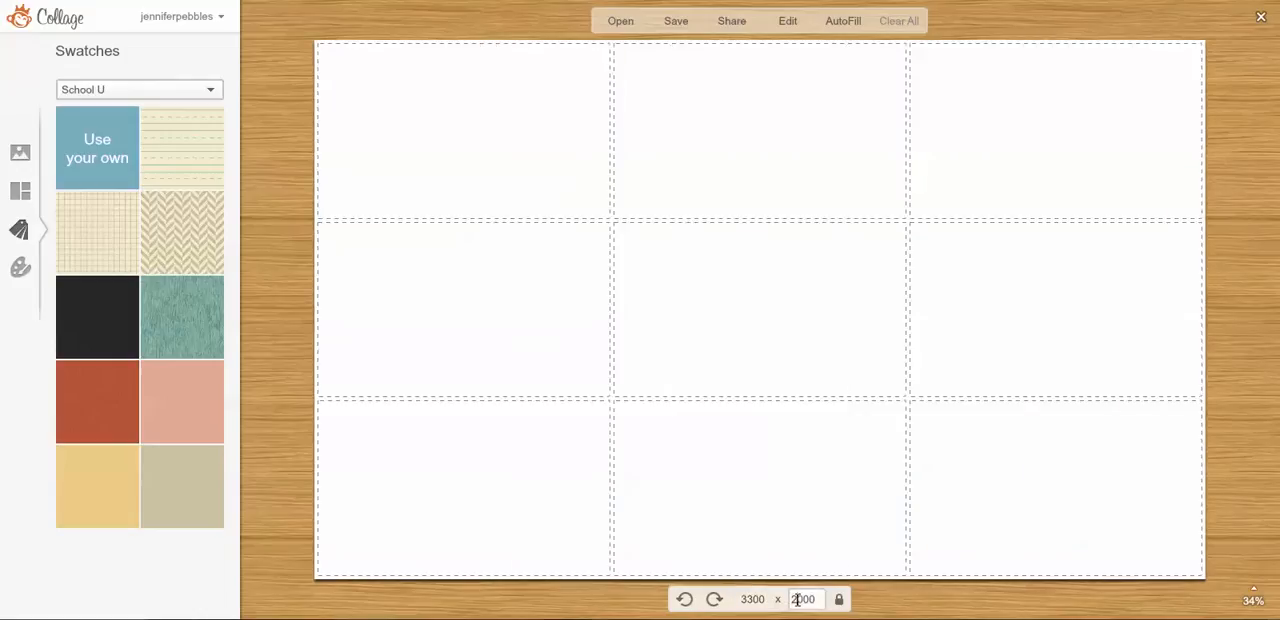
{"action": "double_click", "coordinate": [797, 599]}
{"action": "type", "text": "2400"}
{"action": "key", "text": "Return"}
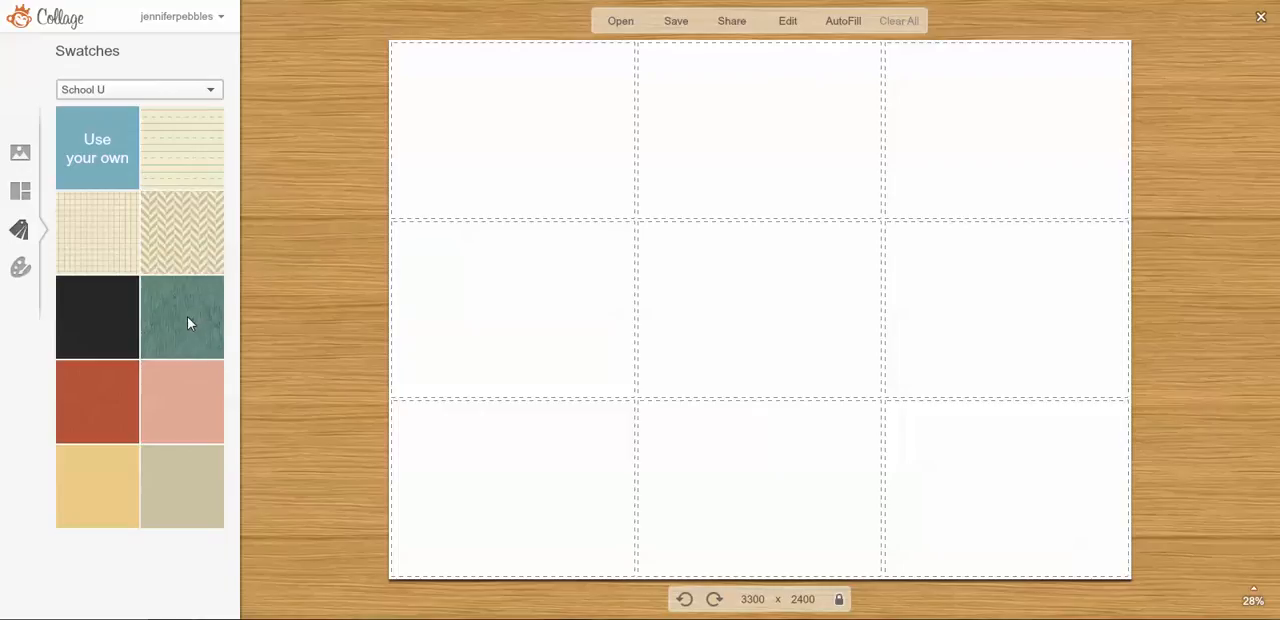
Fill all nine collage cells with the teal wood-grain swatch from School U.
{"action": "left_click_drag", "start_coordinate": [184, 319], "coordinate": [469, 154]}
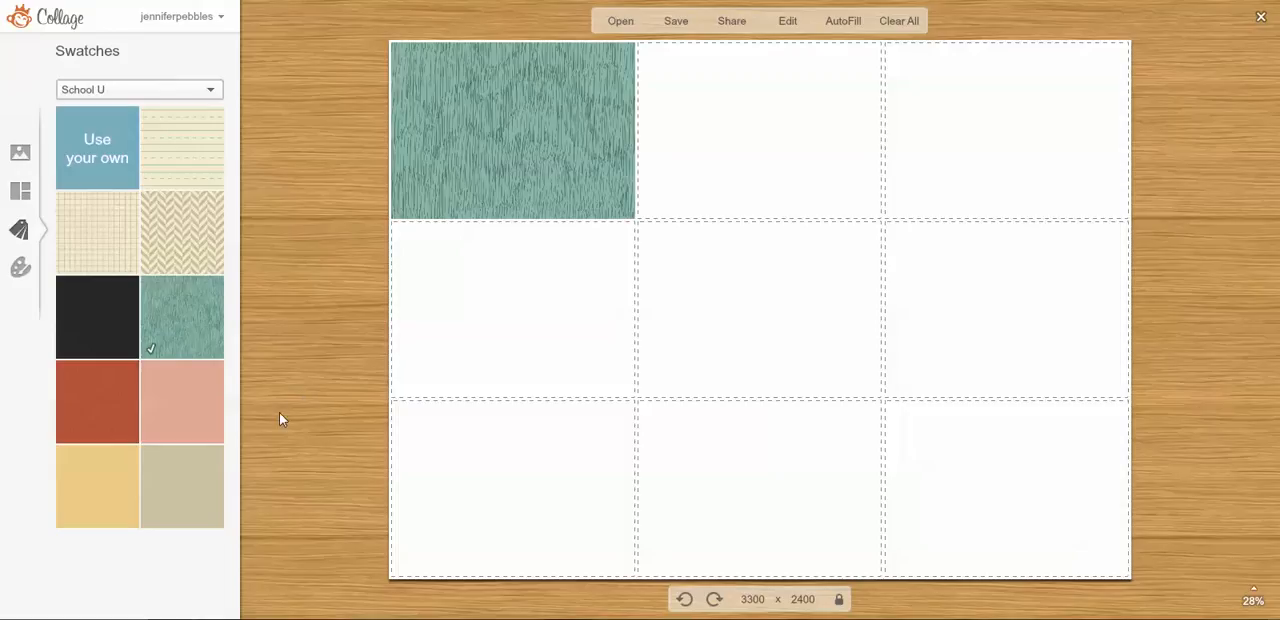
{"action": "left_click_drag", "start_coordinate": [190, 338], "coordinate": [706, 189]}
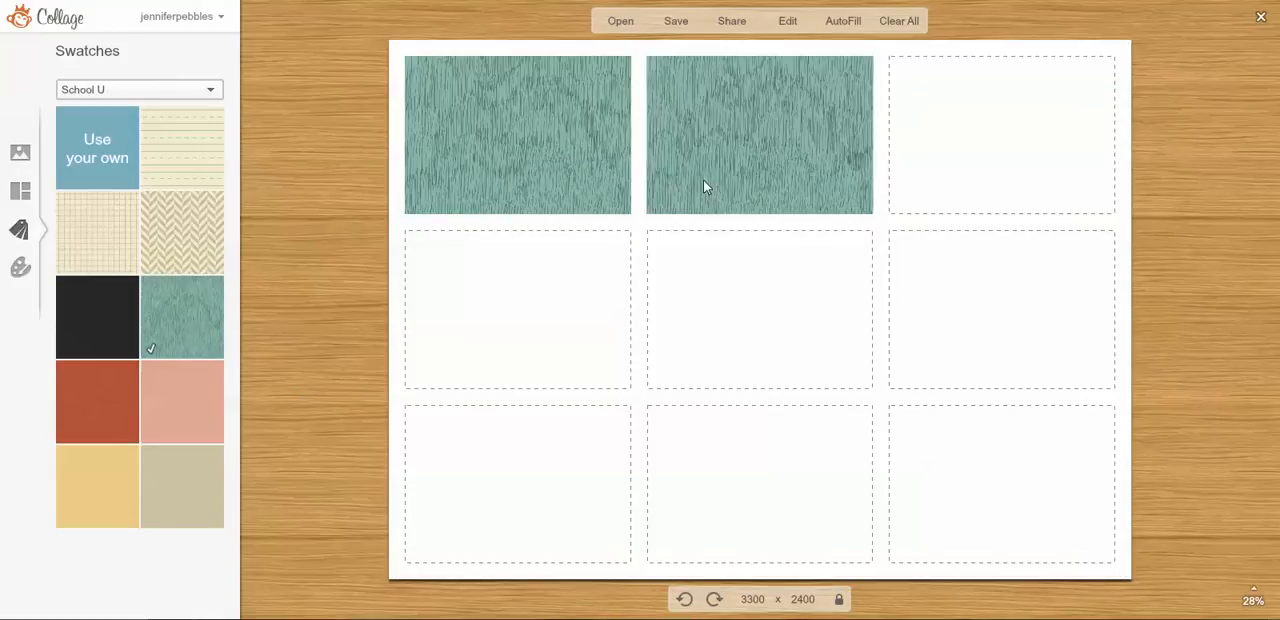
{"action": "left_click_drag", "start_coordinate": [193, 317], "coordinate": [1015, 140]}
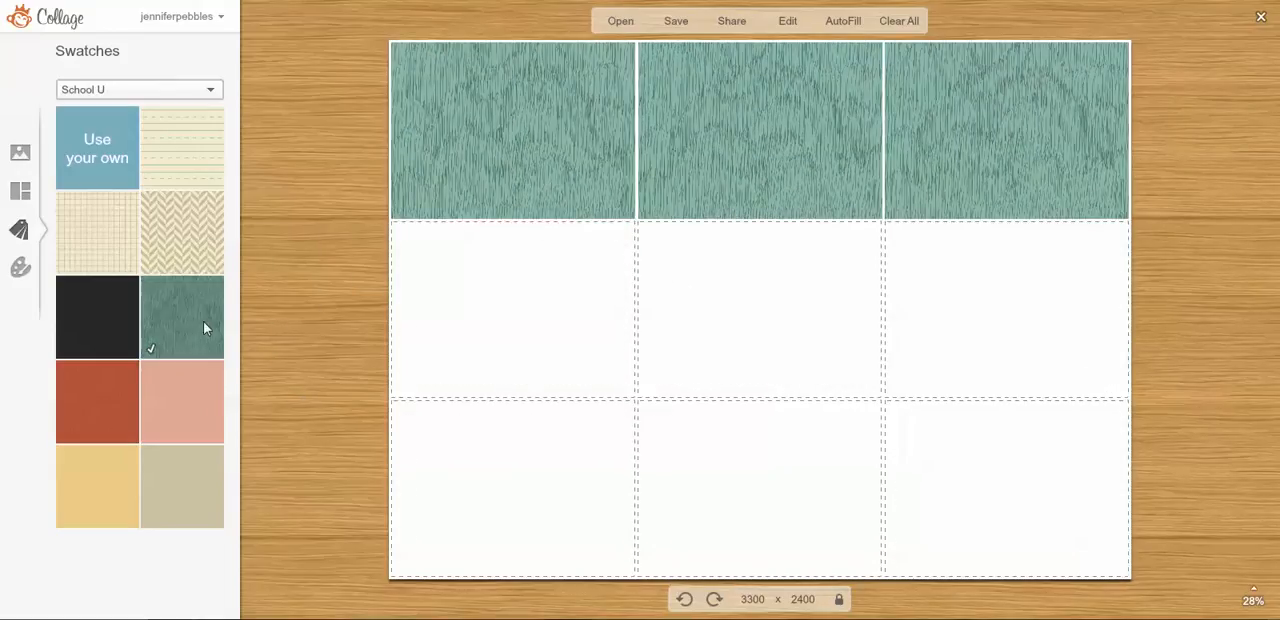
{"action": "left_click_drag", "start_coordinate": [203, 321], "coordinate": [560, 315]}
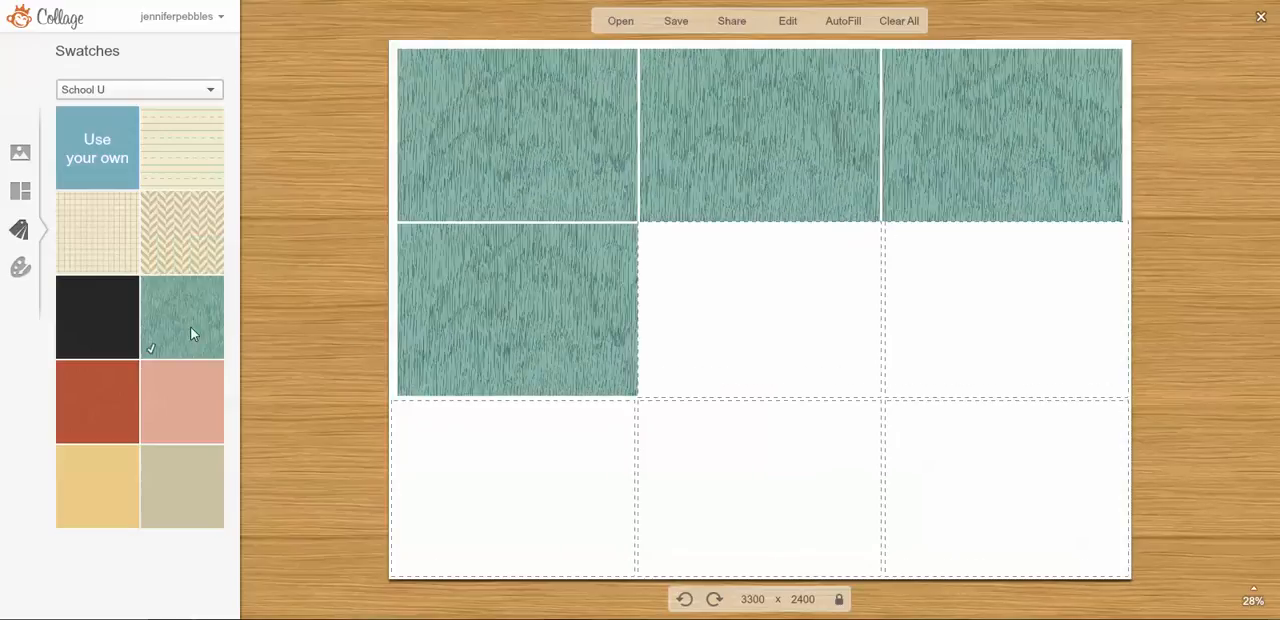
{"action": "left_click_drag", "start_coordinate": [191, 331], "coordinate": [211, 332]}
{"action": "left_click_drag", "start_coordinate": [952, 357], "coordinate": [860, 352]}
{"action": "left_click_drag", "start_coordinate": [205, 322], "coordinate": [1026, 315]}
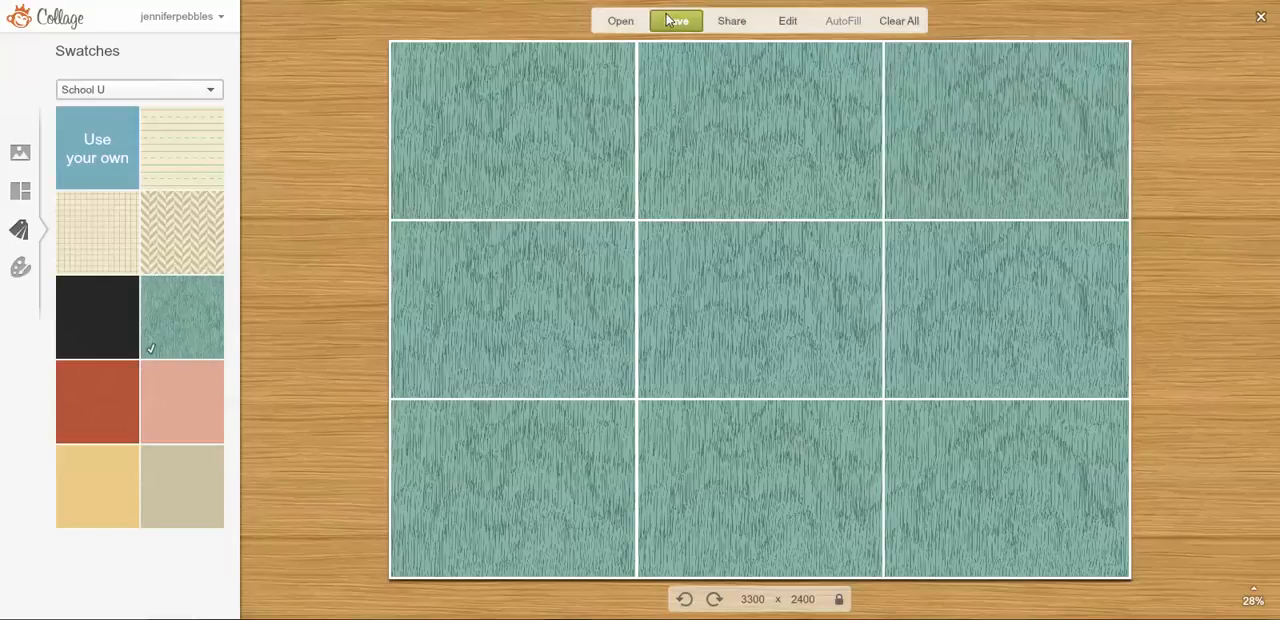
Send the finished collage to the Editor and open the School U theme.
{"action": "left_click", "coordinate": [795, 25]}
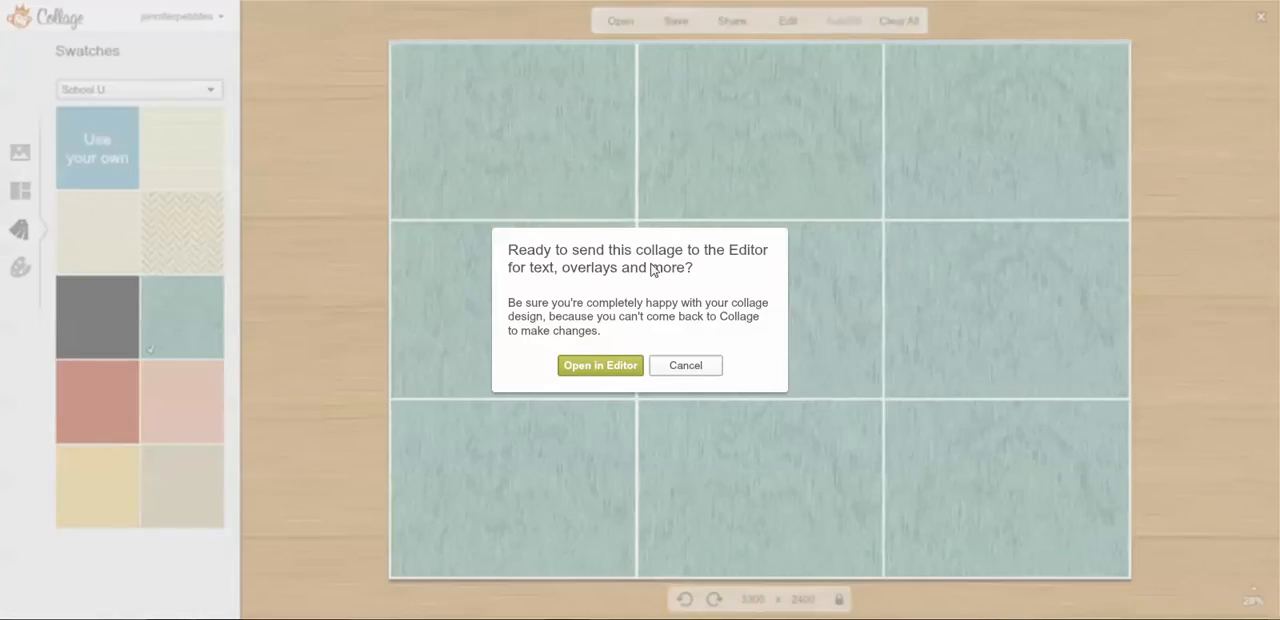
{"action": "left_click", "coordinate": [598, 366]}
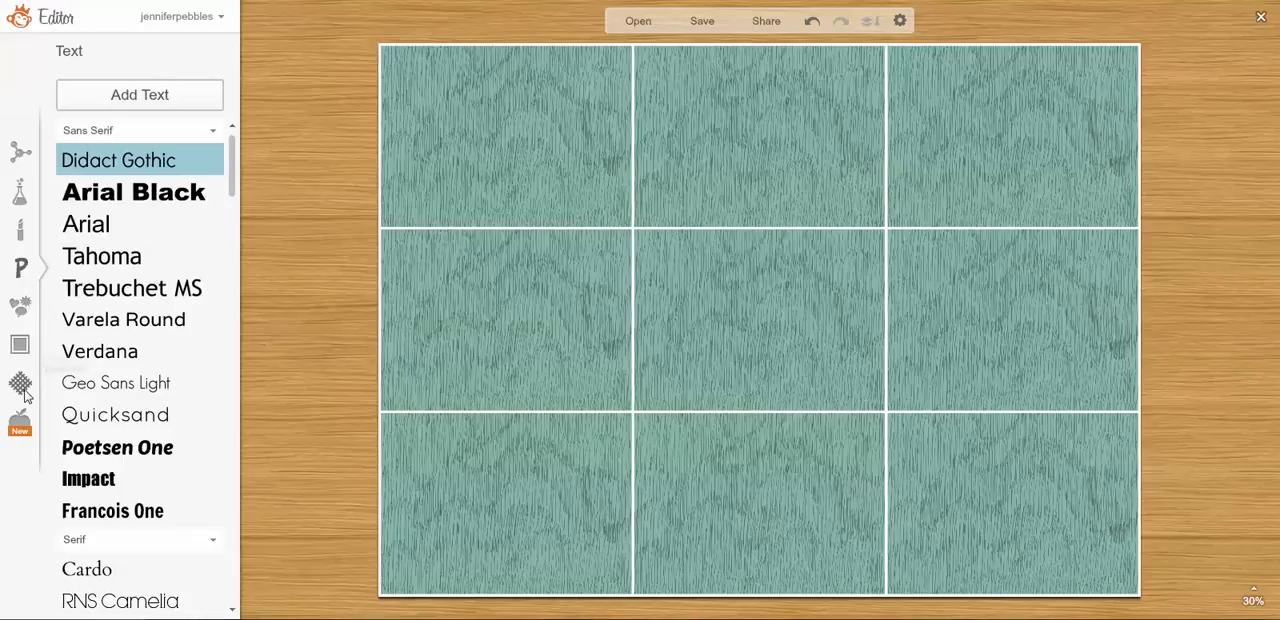
{"action": "left_click", "coordinate": [20, 426]}
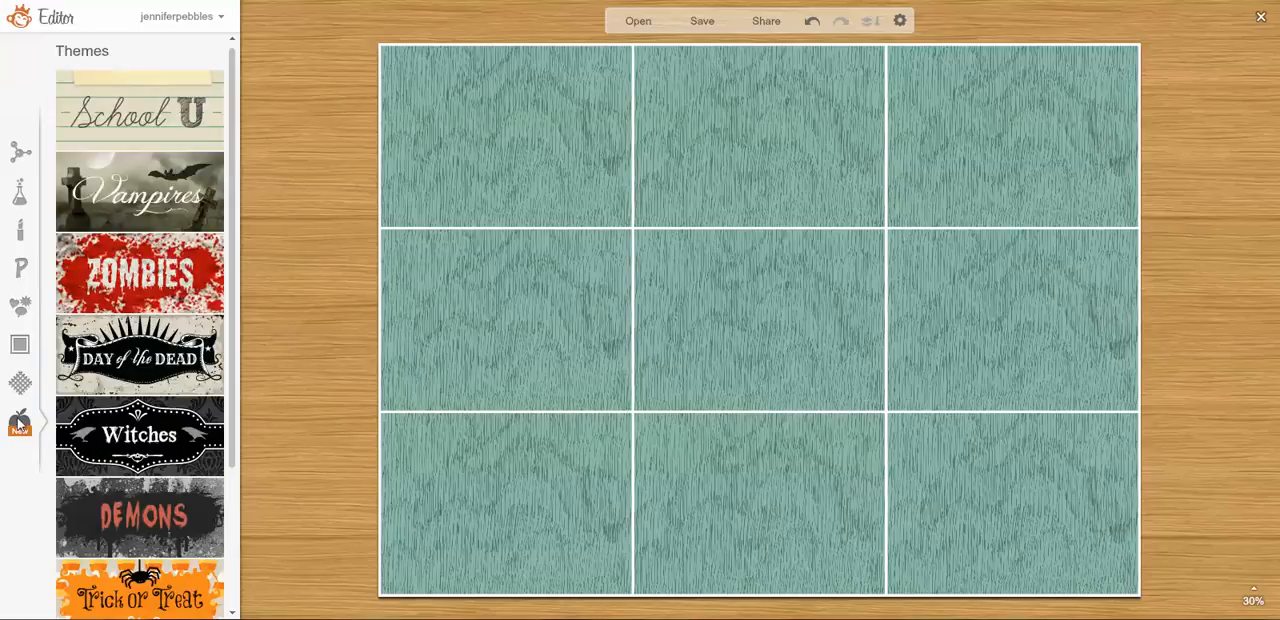
{"action": "left_click", "coordinate": [155, 130]}
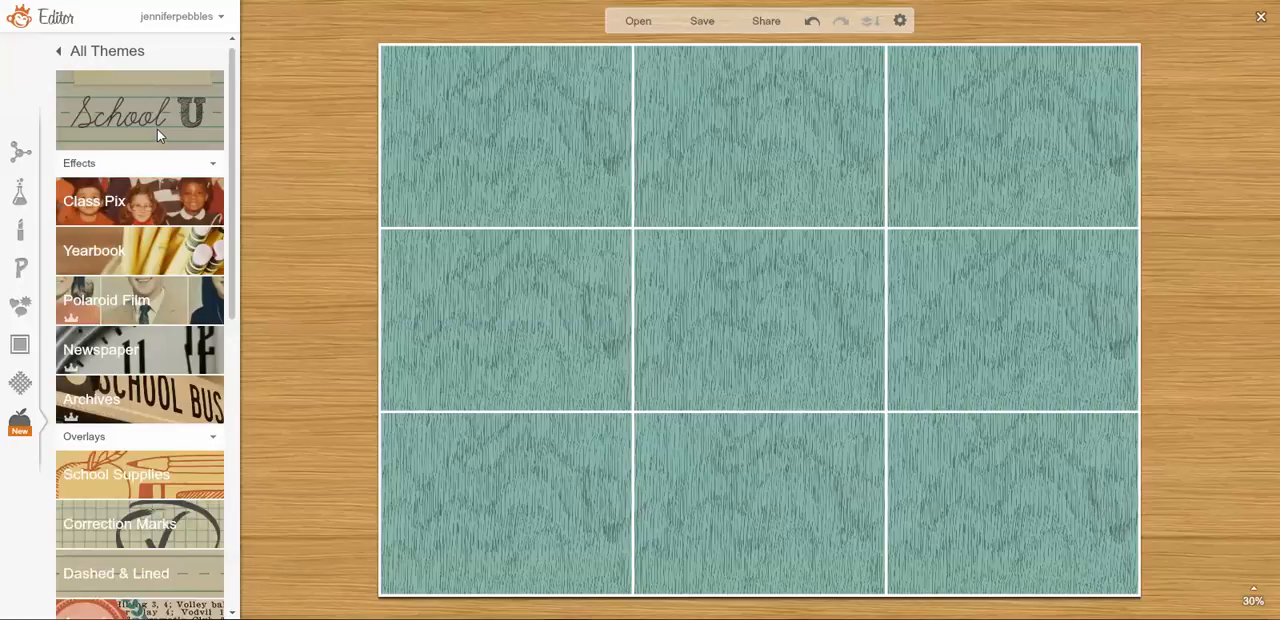
Add the black chalkboard circle from the Shape-its overlays to the canvas.
{"action": "scroll", "coordinate": [203, 350], "scroll_direction": "down", "scroll_amount": 1}
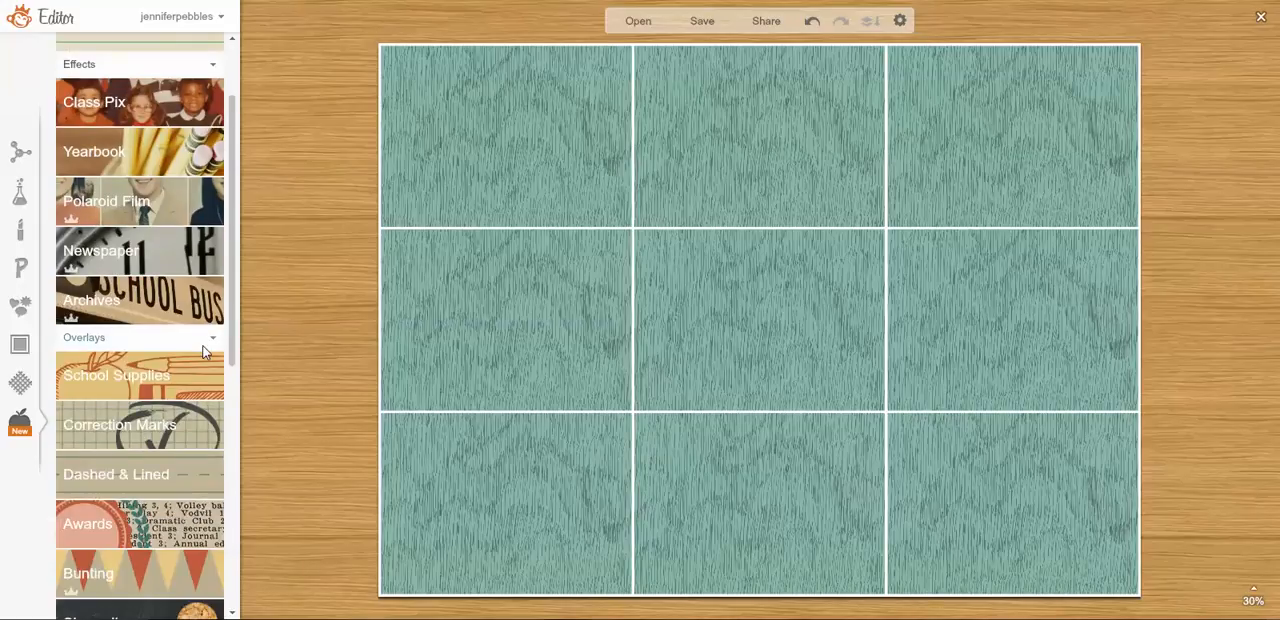
{"action": "scroll", "coordinate": [202, 344], "scroll_direction": "down", "scroll_amount": 2}
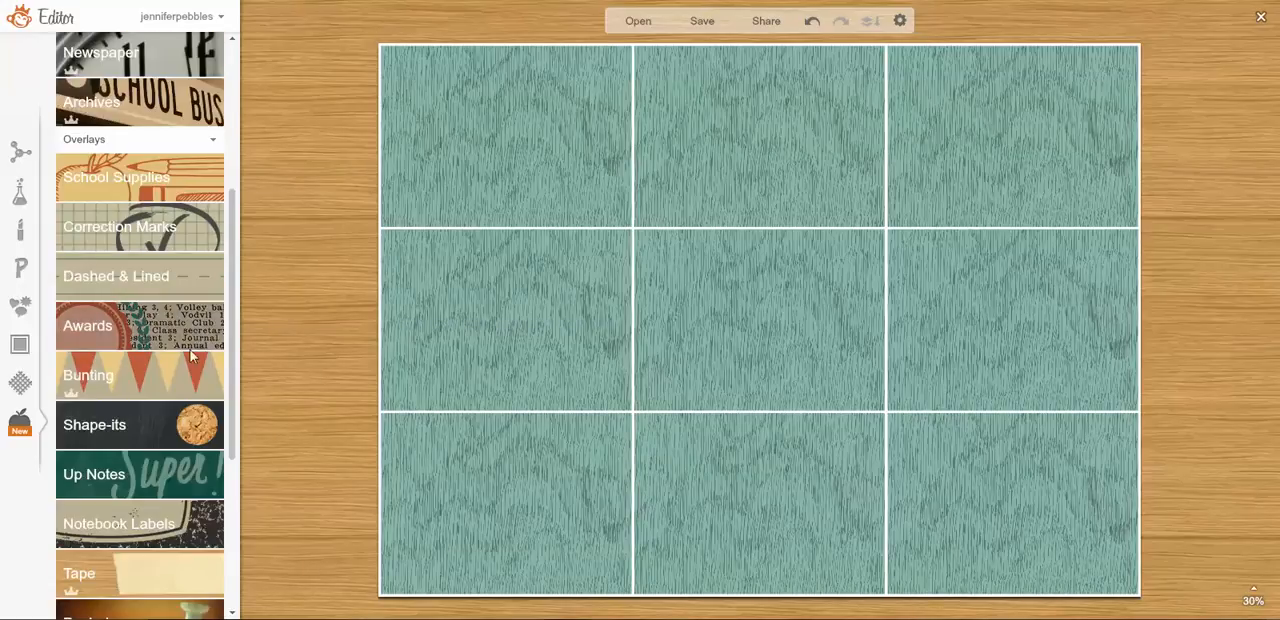
{"action": "left_click", "coordinate": [145, 428]}
{"action": "scroll", "coordinate": [145, 428], "scroll_direction": "down", "scroll_amount": 2}
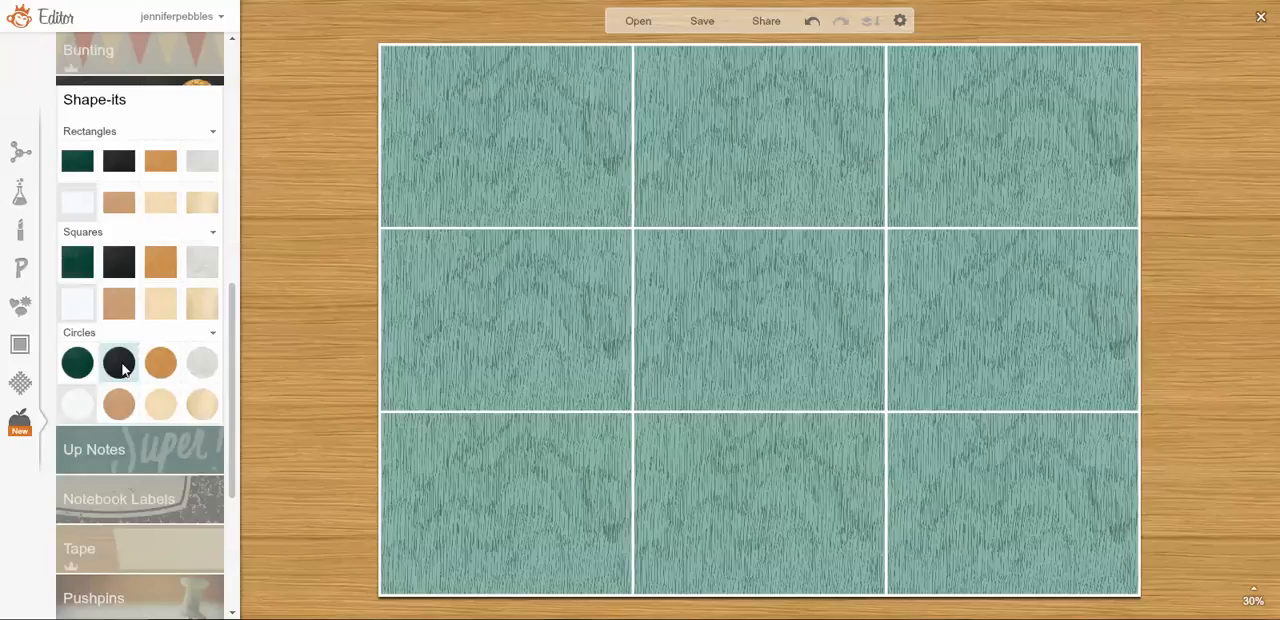
{"action": "left_click", "coordinate": [119, 363]}
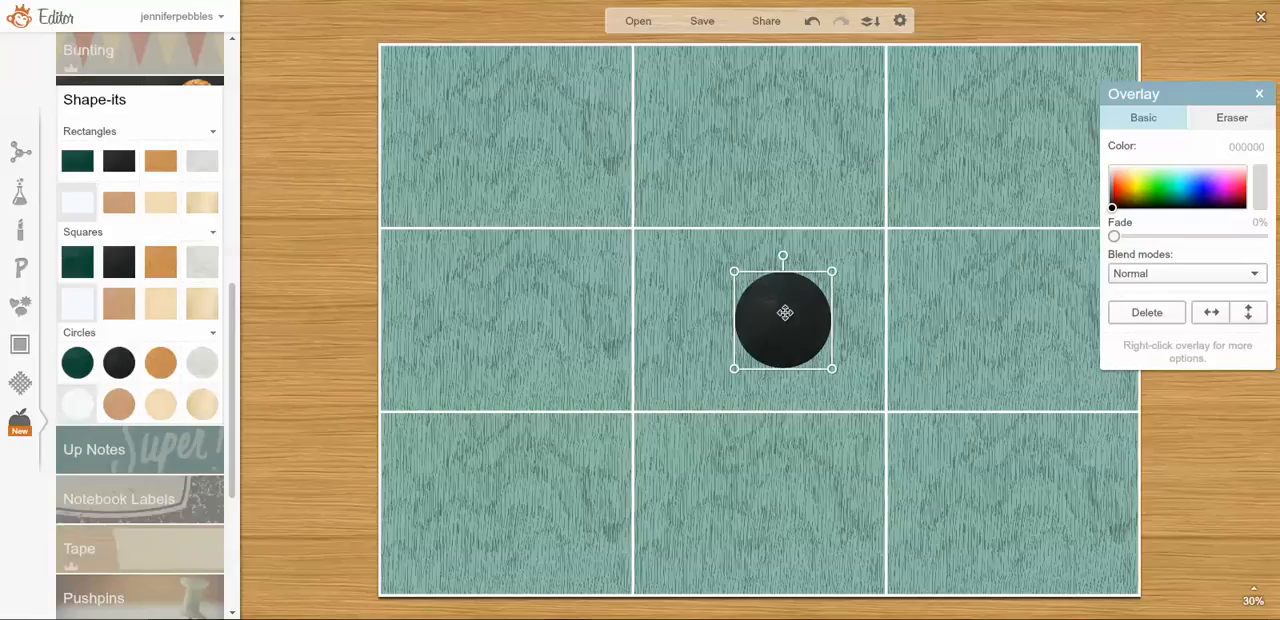
Move the black circle into the upper-left cell, enlarge it slightly and centre it there.
{"action": "left_click_drag", "start_coordinate": [786, 309], "coordinate": [766, 313]}
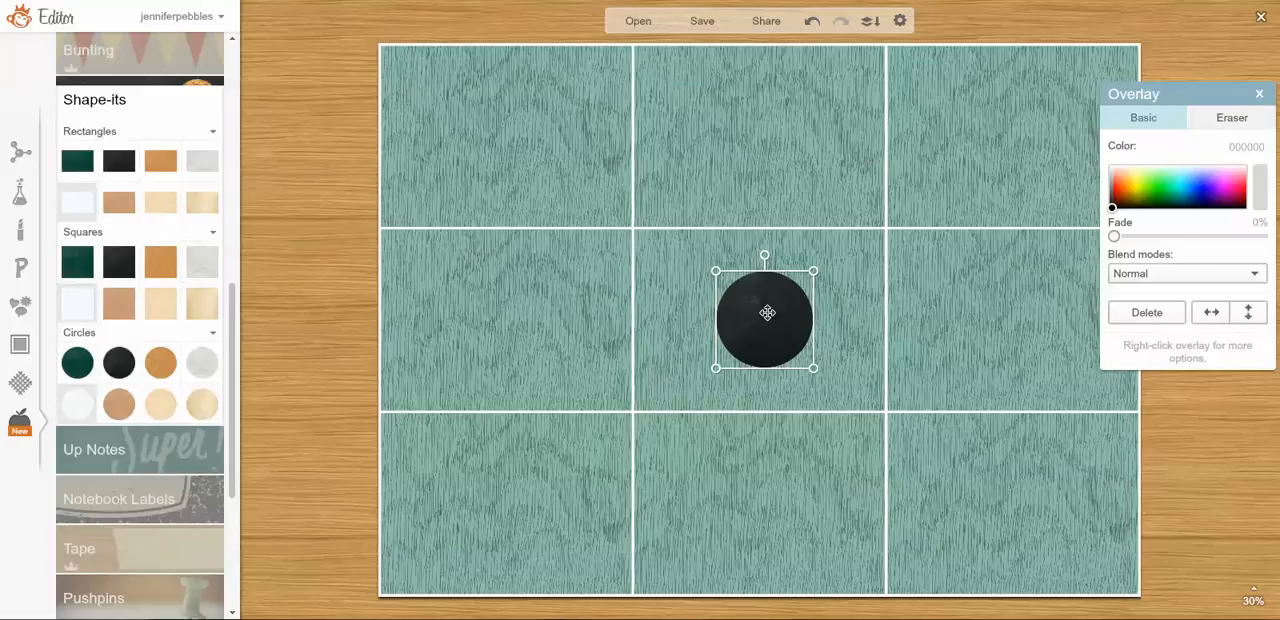
{"action": "left_click_drag", "start_coordinate": [767, 313], "coordinate": [513, 132]}
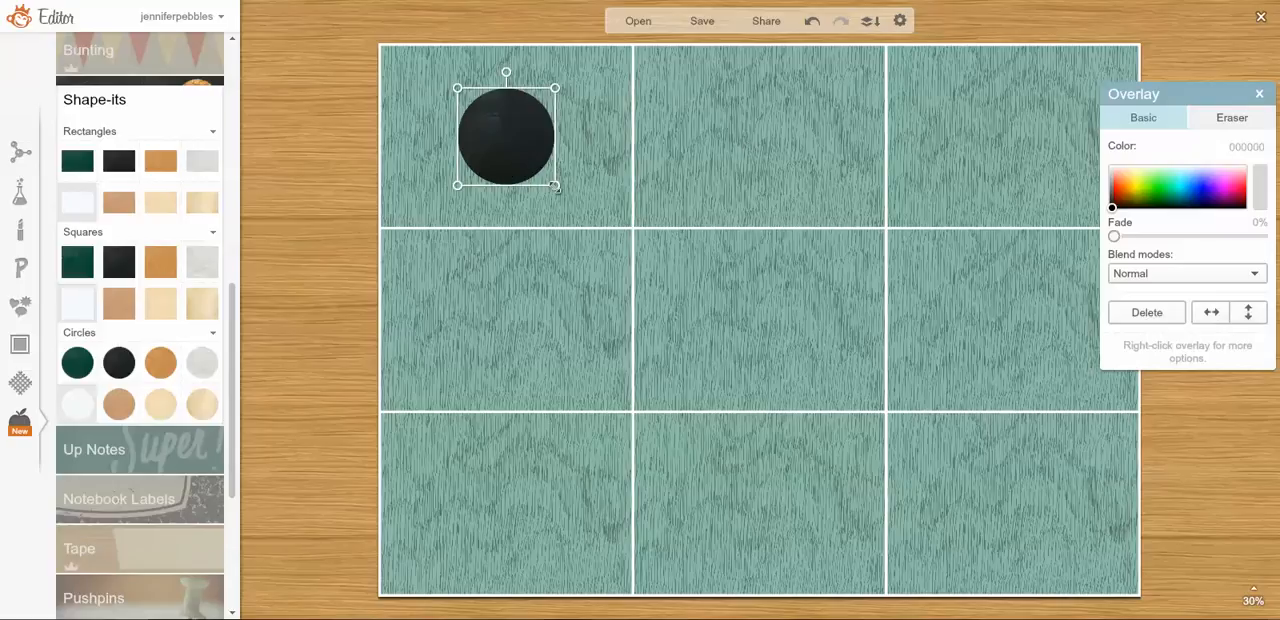
{"action": "left_click_drag", "start_coordinate": [556, 187], "coordinate": [571, 201]}
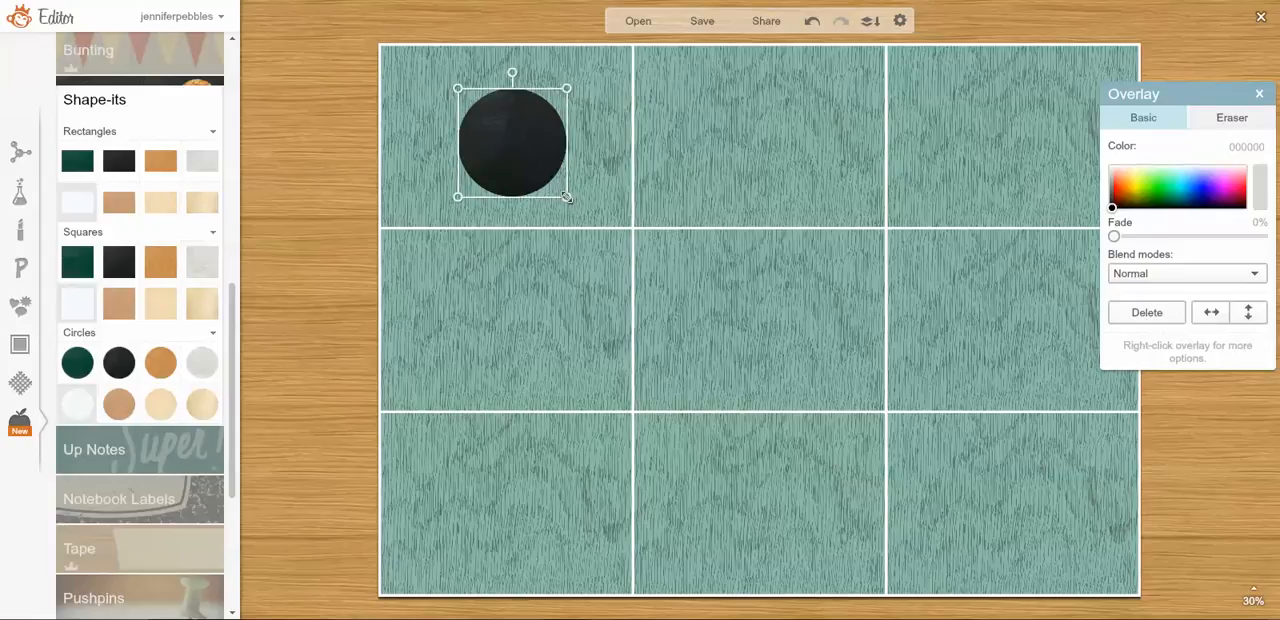
{"action": "left_click_drag", "start_coordinate": [534, 169], "coordinate": [523, 163]}
{"action": "left_click_drag", "start_coordinate": [558, 83], "coordinate": [563, 80]}
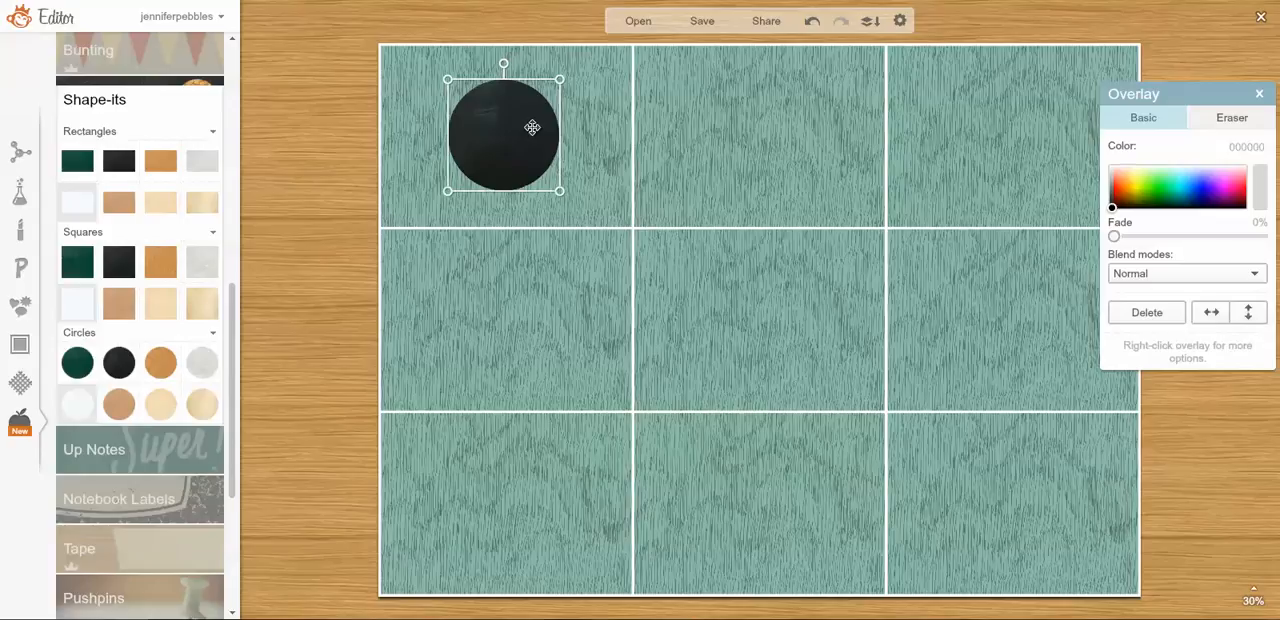
{"action": "left_click_drag", "start_coordinate": [532, 127], "coordinate": [534, 129]}
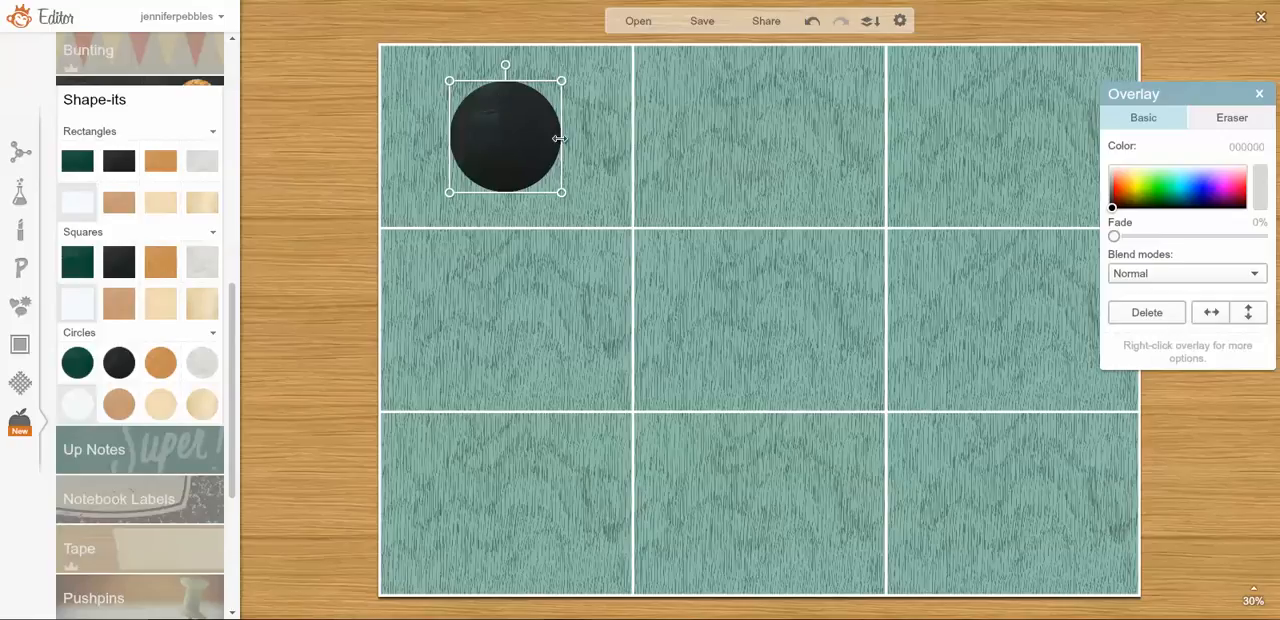
Duplicate the black circle overlay and place a copy in each of the other eight cells.
{"action": "right_click", "coordinate": [508, 128]}
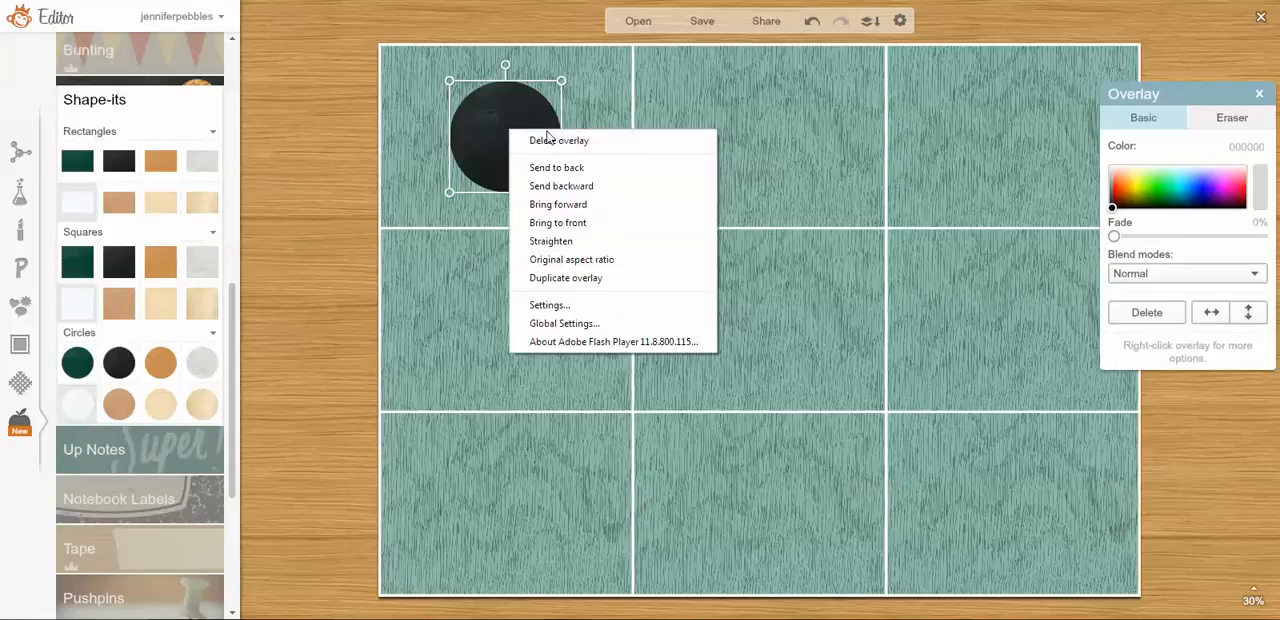
{"action": "left_click", "coordinate": [601, 284]}
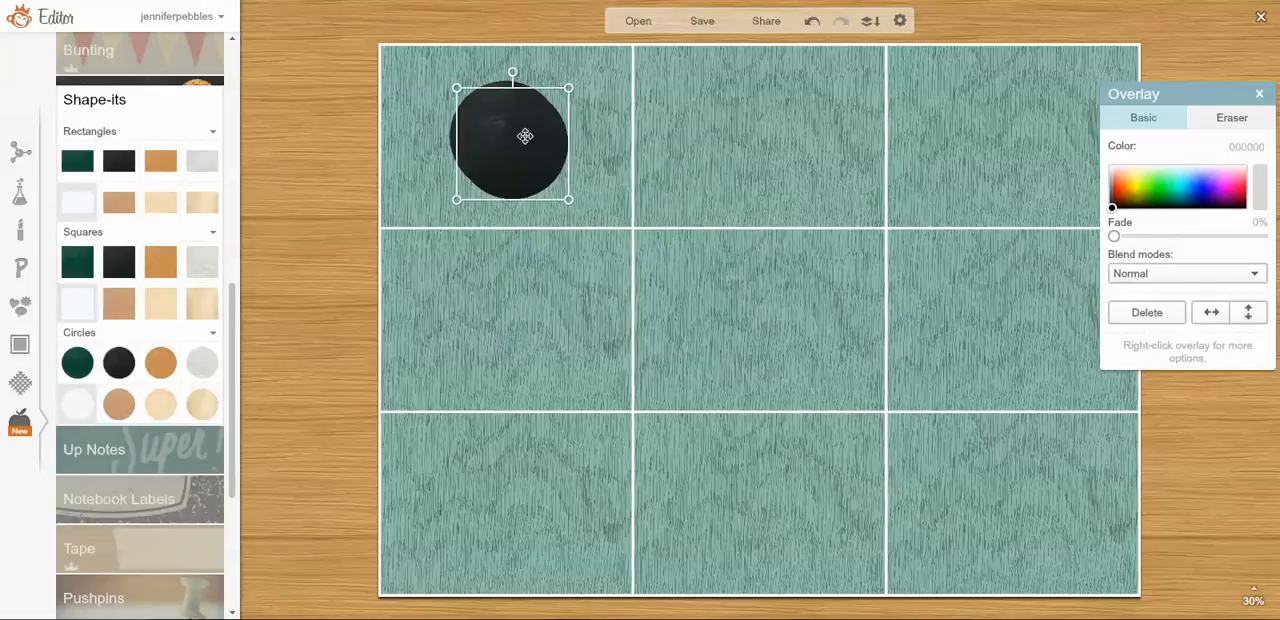
{"action": "left_click_drag", "start_coordinate": [525, 136], "coordinate": [1009, 123]}
{"action": "right_click", "coordinate": [773, 129]}
{"action": "left_click", "coordinate": [845, 278]}
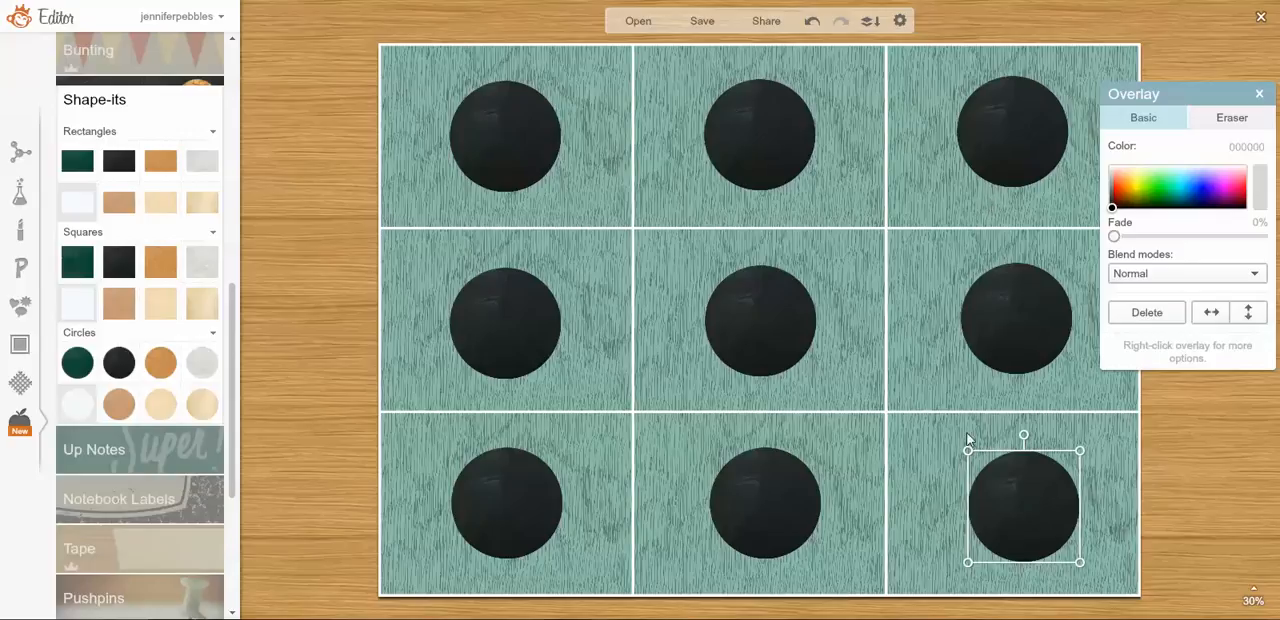
Nudge the three right-column circles and the bottom-middle circle into line with the rest of the grid.
{"action": "left_click_drag", "start_coordinate": [1007, 118], "coordinate": [1006, 126]}
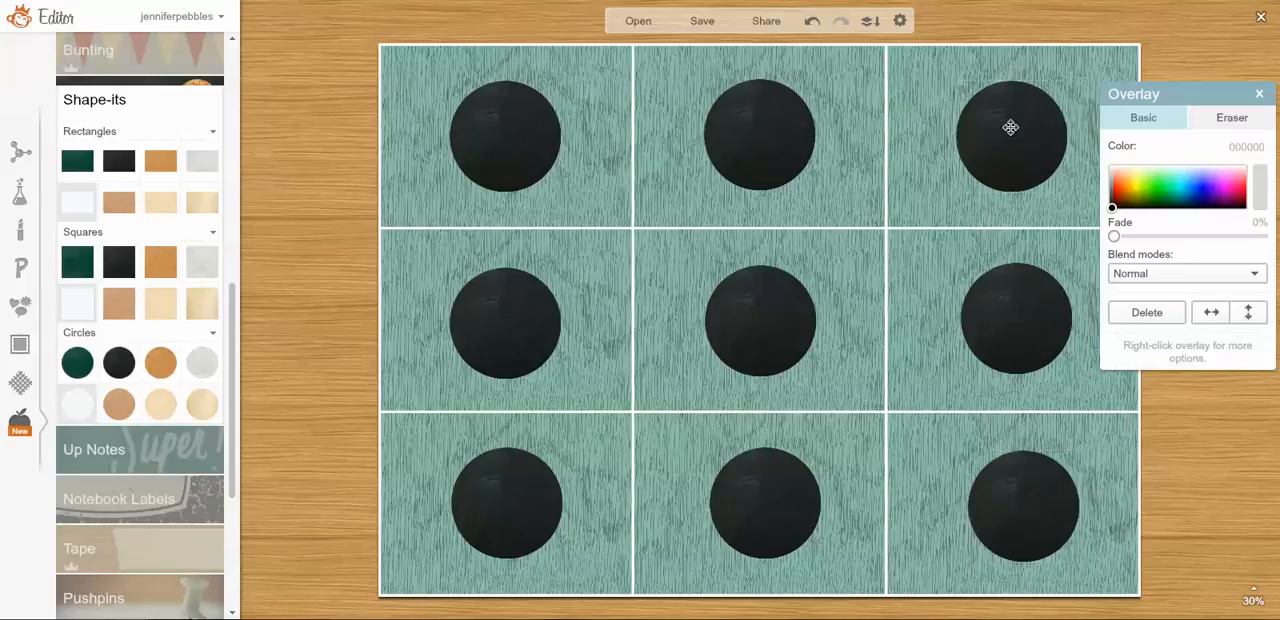
{"action": "left_click_drag", "start_coordinate": [1020, 303], "coordinate": [1015, 307]}
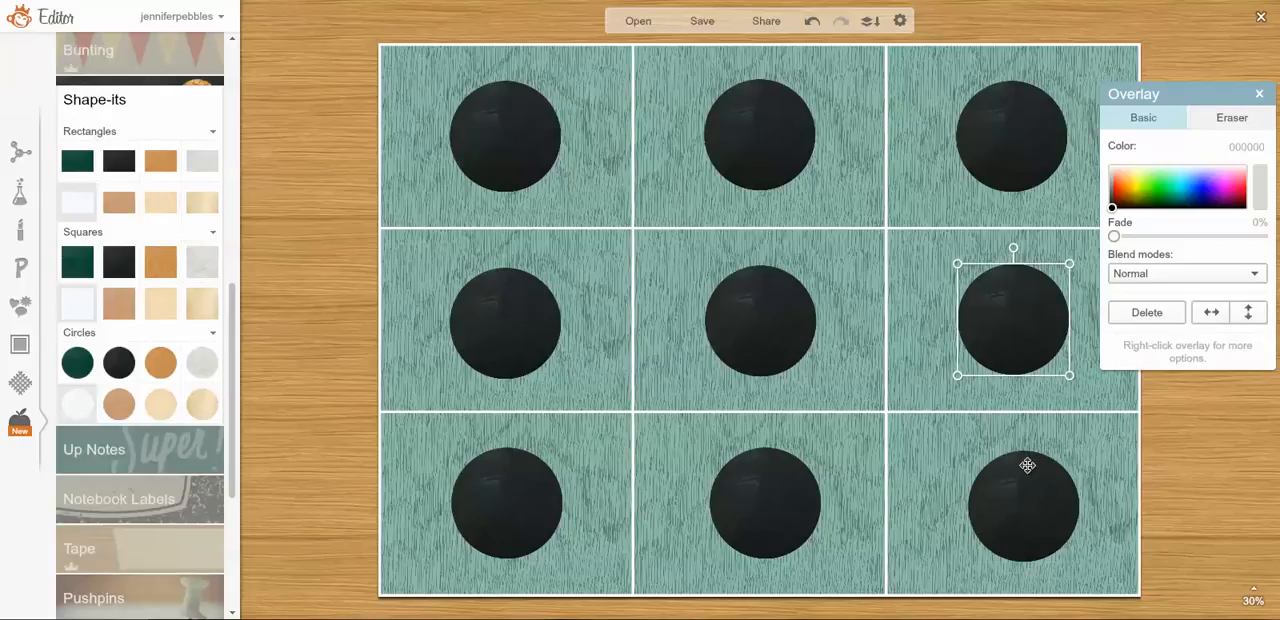
{"action": "left_click_drag", "start_coordinate": [1023, 462], "coordinate": [1014, 463]}
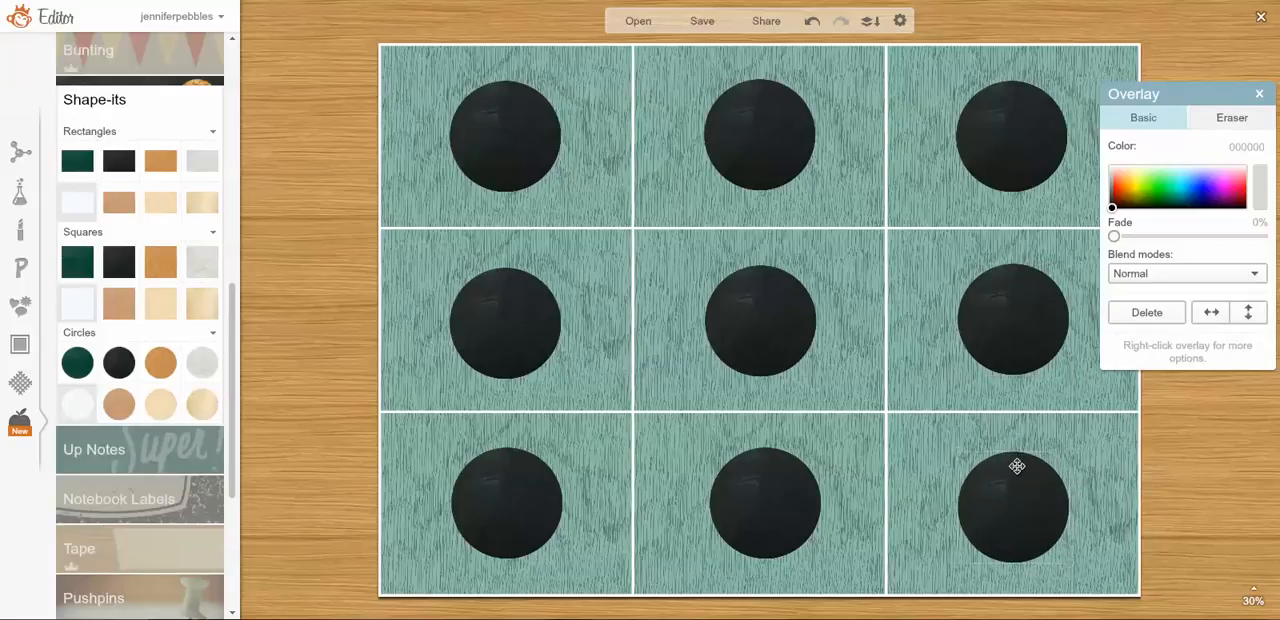
{"action": "left_click", "coordinate": [751, 486]}
{"action": "left_click_drag", "start_coordinate": [747, 486], "coordinate": [740, 488]}
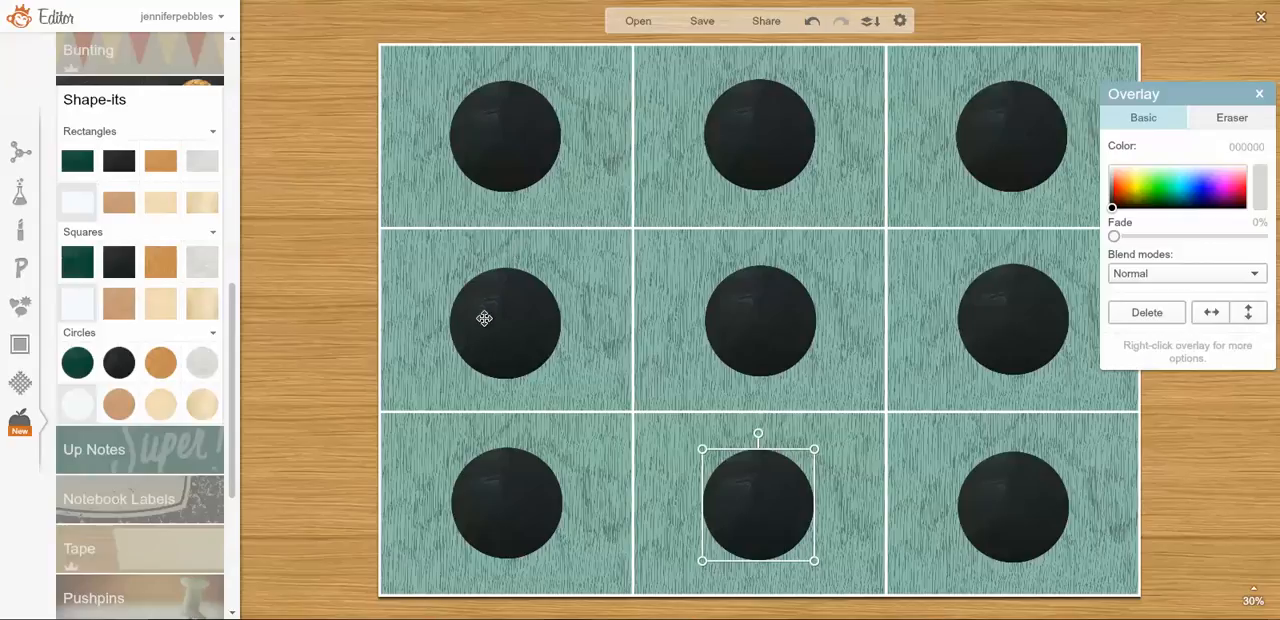
Nudge the bottom-left circle into line with its column and merge all circle overlays into the background image.
{"action": "left_click_drag", "start_coordinate": [480, 520], "coordinate": [479, 520]}
{"action": "left_click", "coordinate": [479, 520]}
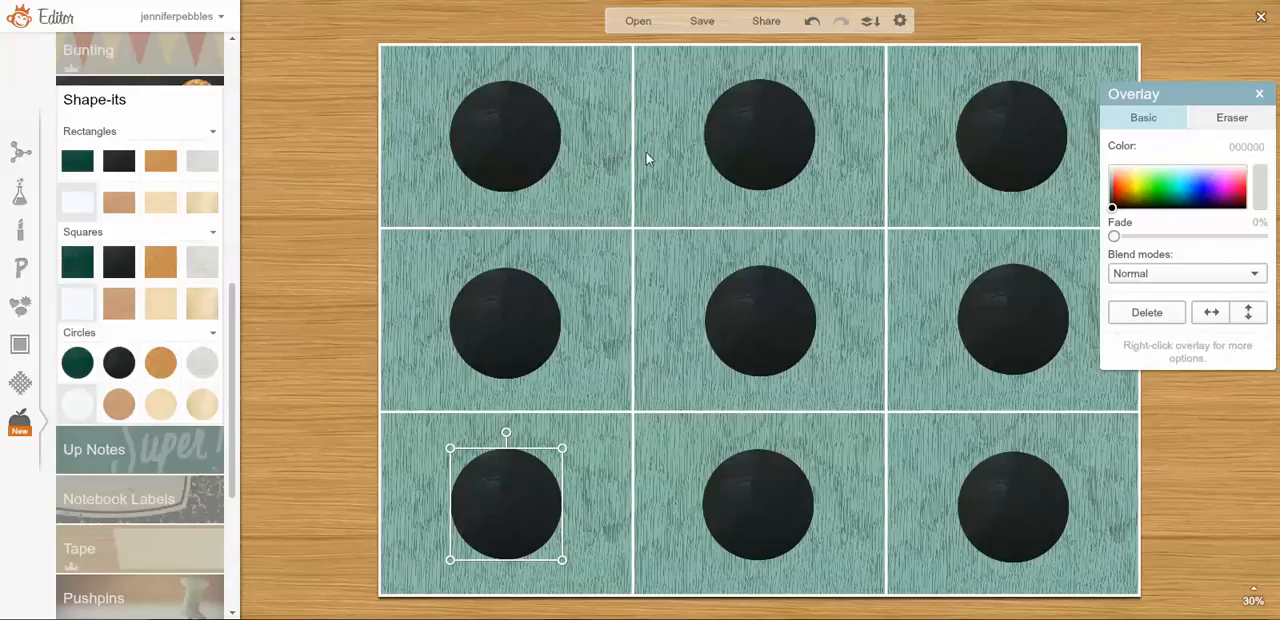
{"action": "left_click", "coordinate": [880, 32]}
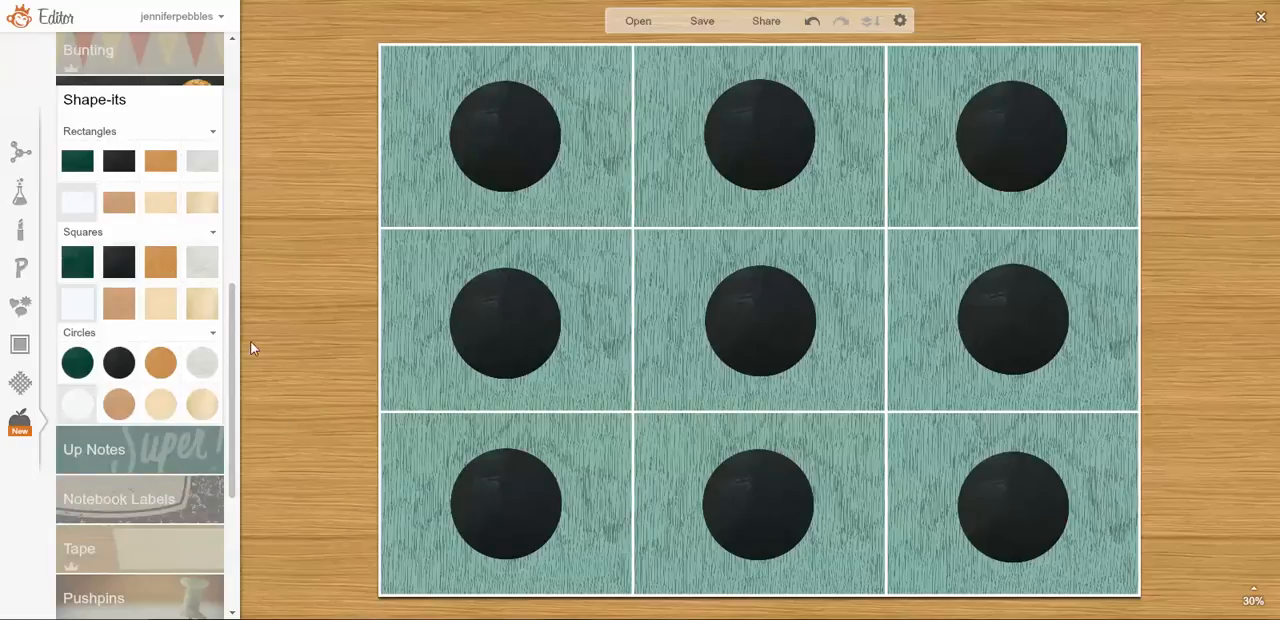
Add a text box in the Amatic Small Caps font and move it onto the upper-left circle.
{"action": "left_click_drag", "start_coordinate": [235, 318], "coordinate": [246, 84]}
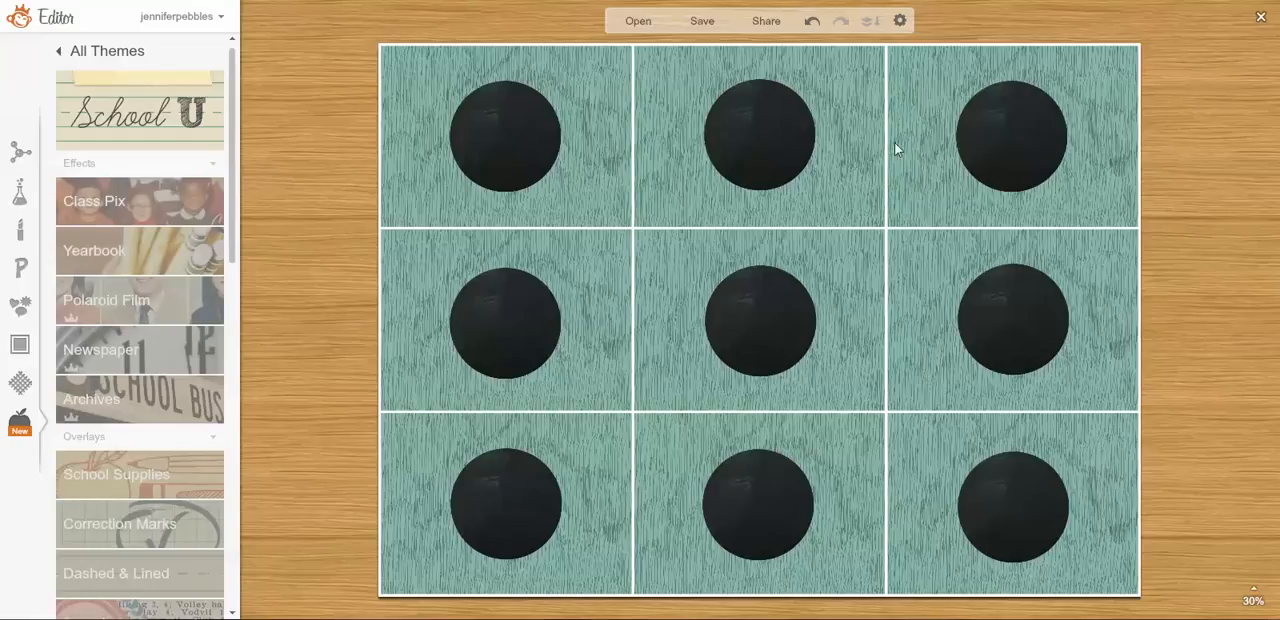
{"action": "left_click", "coordinate": [22, 270]}
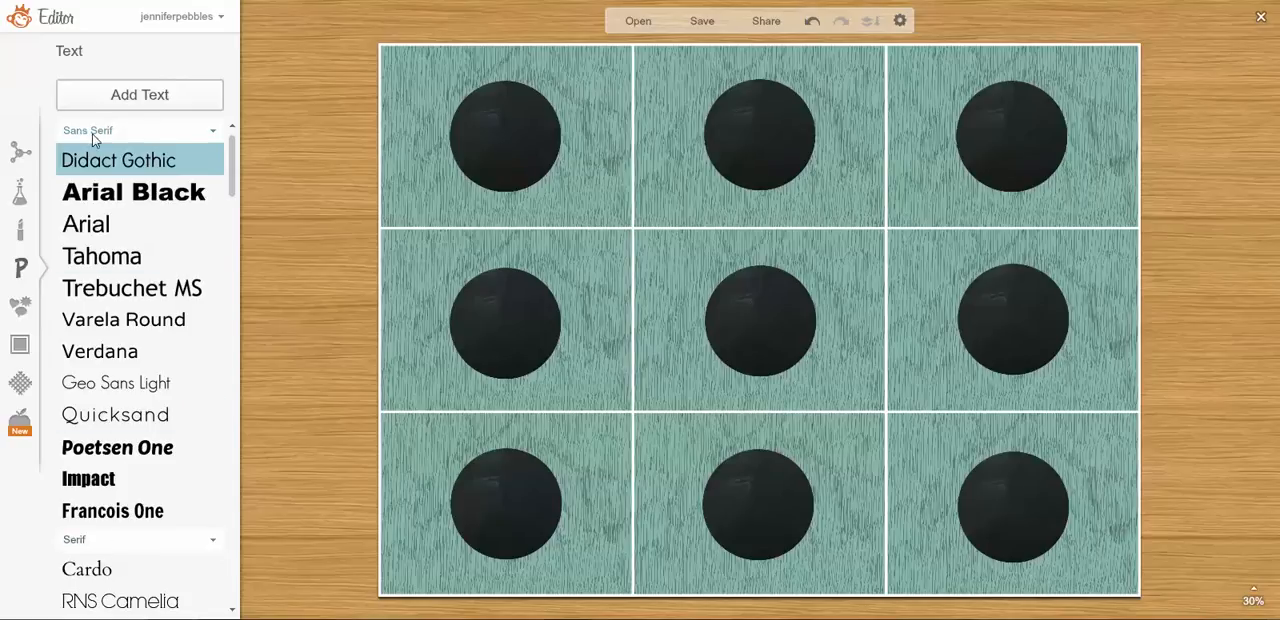
{"action": "left_click_drag", "start_coordinate": [232, 152], "coordinate": [226, 271]}
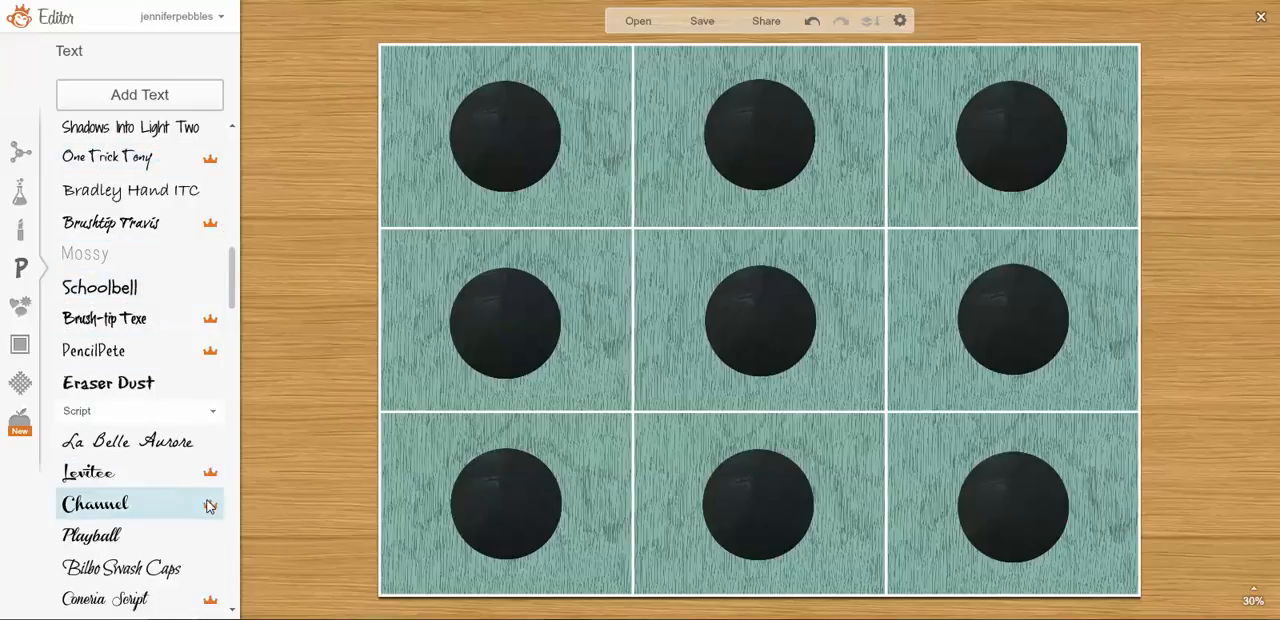
{"action": "left_click_drag", "start_coordinate": [235, 272], "coordinate": [220, 563]}
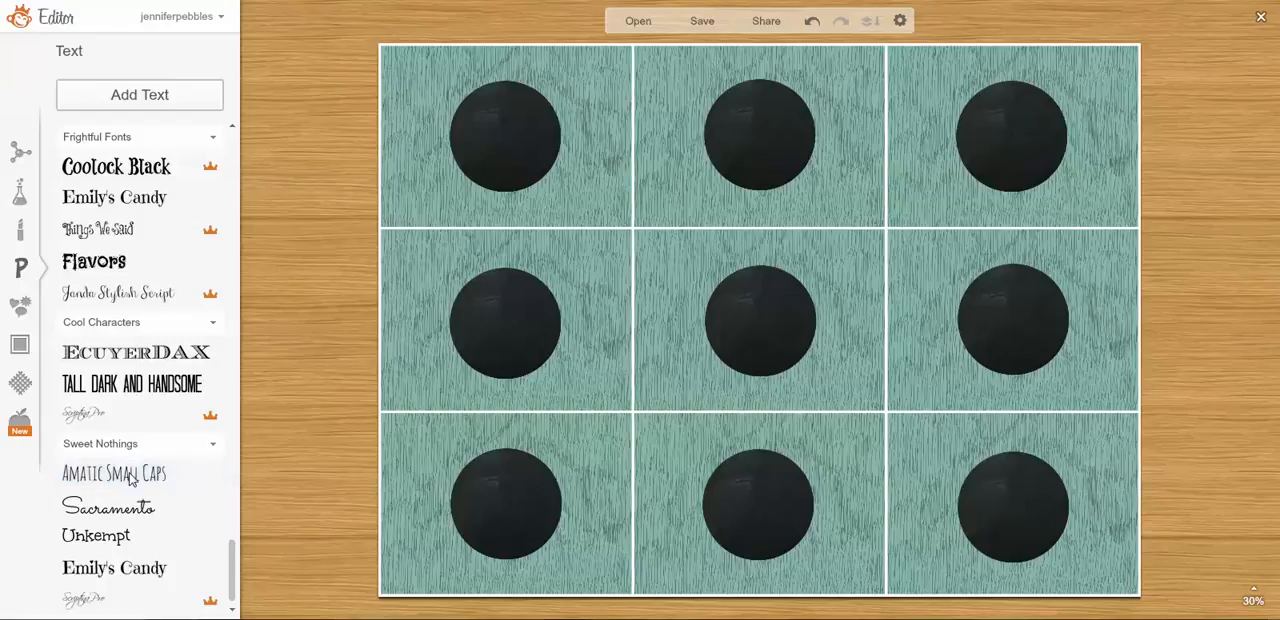
{"action": "left_click", "coordinate": [130, 479]}
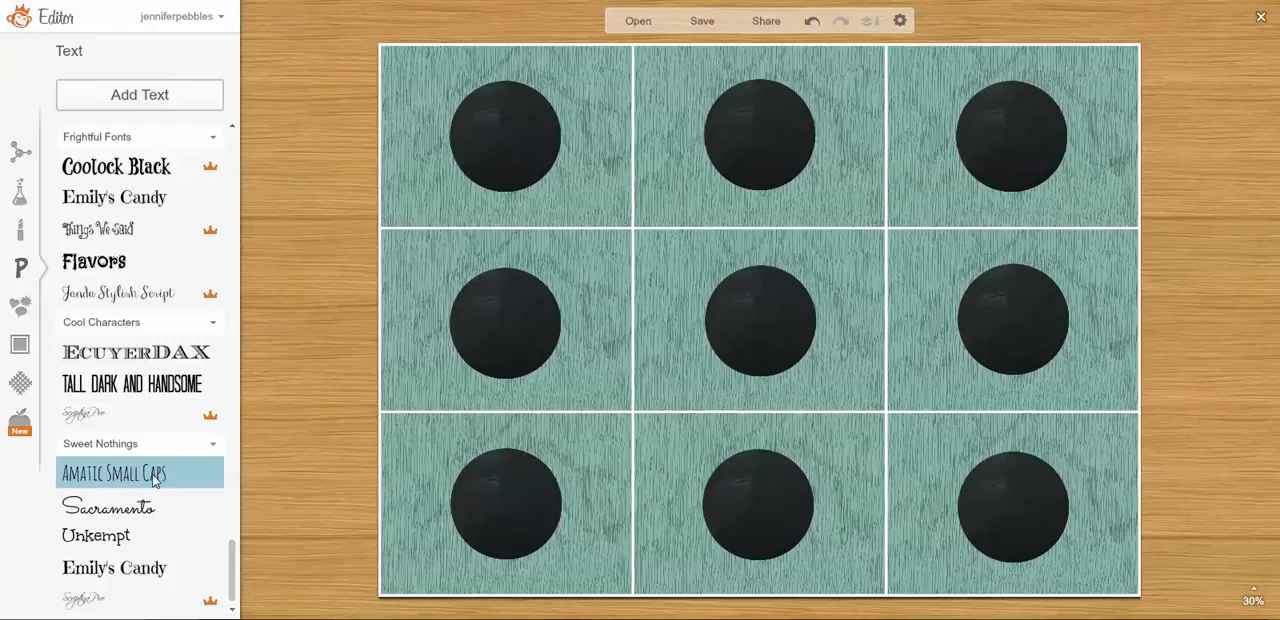
{"action": "left_click", "coordinate": [149, 99]}
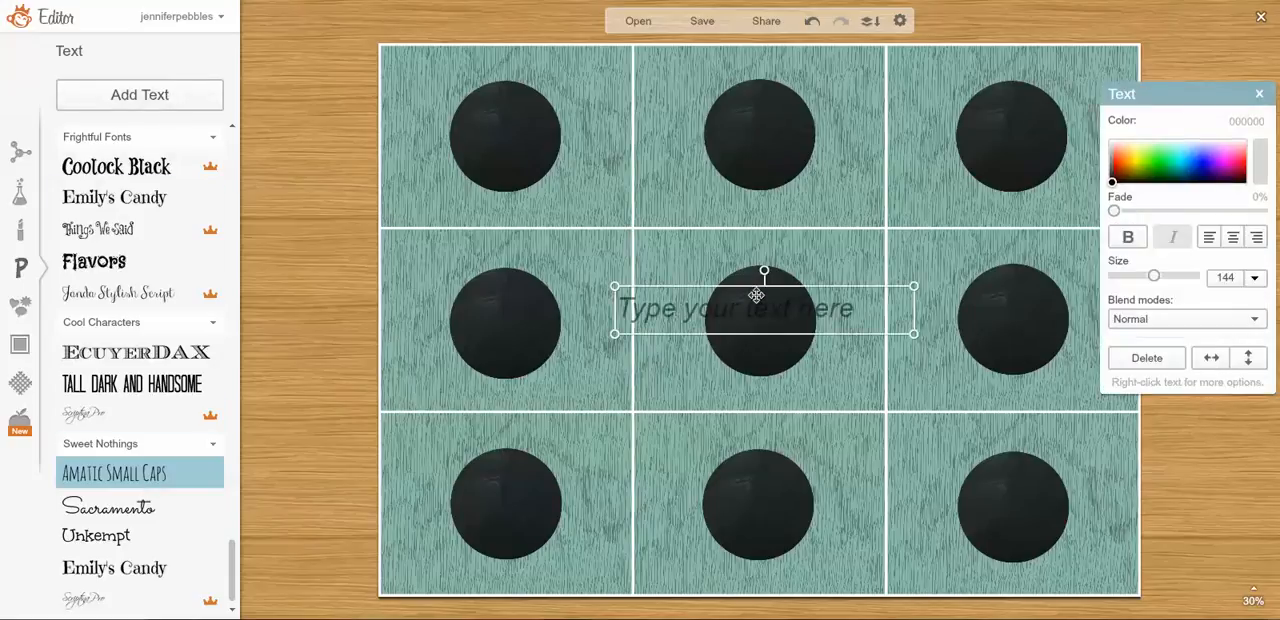
{"action": "left_click_drag", "start_coordinate": [728, 318], "coordinate": [523, 135]}
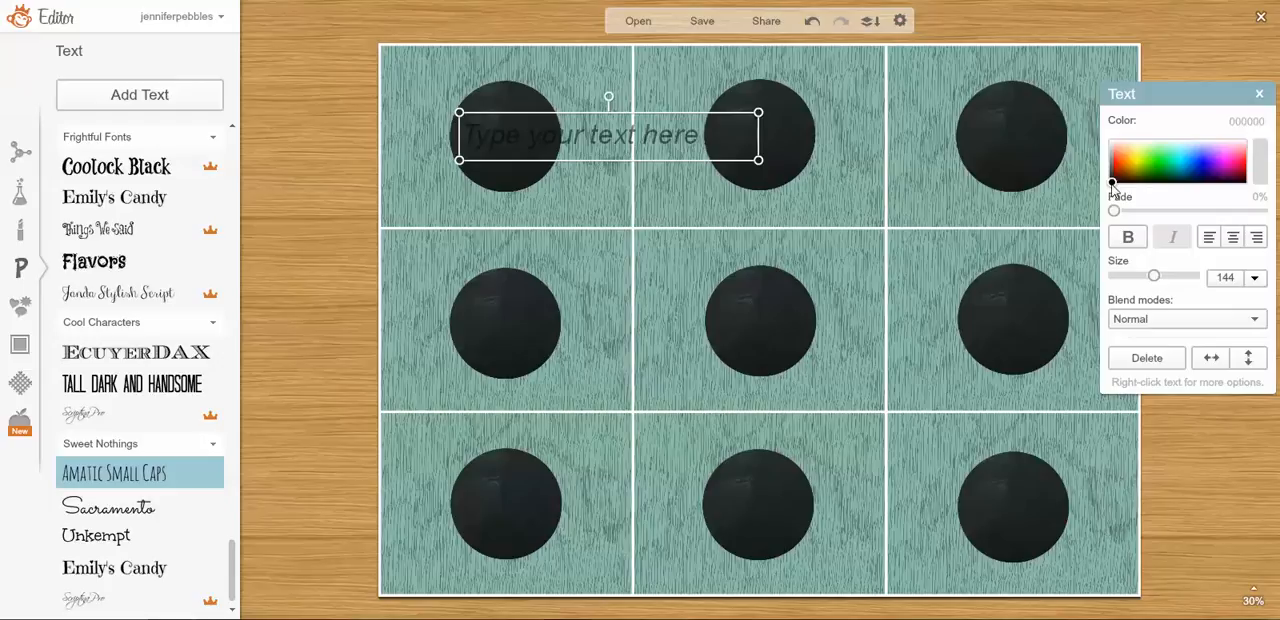
Set the text colour to white (ffffff) and enter "YUM!" in the text box.
{"action": "left_click_drag", "start_coordinate": [1112, 184], "coordinate": [1110, 142]}
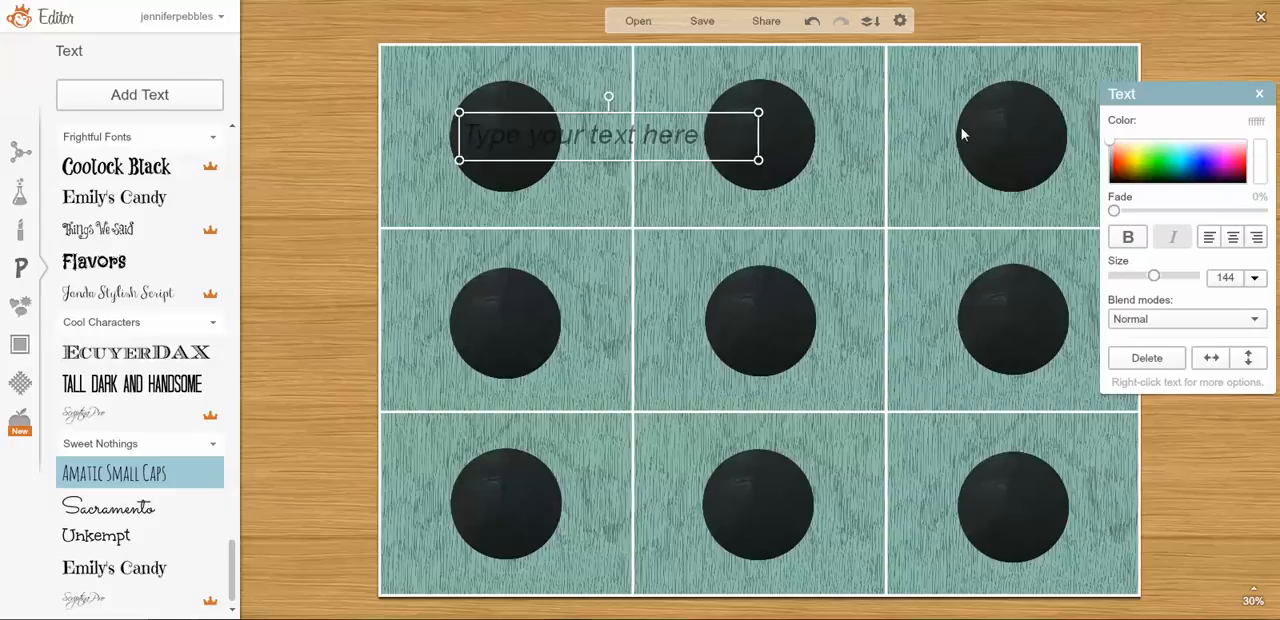
{"action": "left_click", "coordinate": [503, 131]}
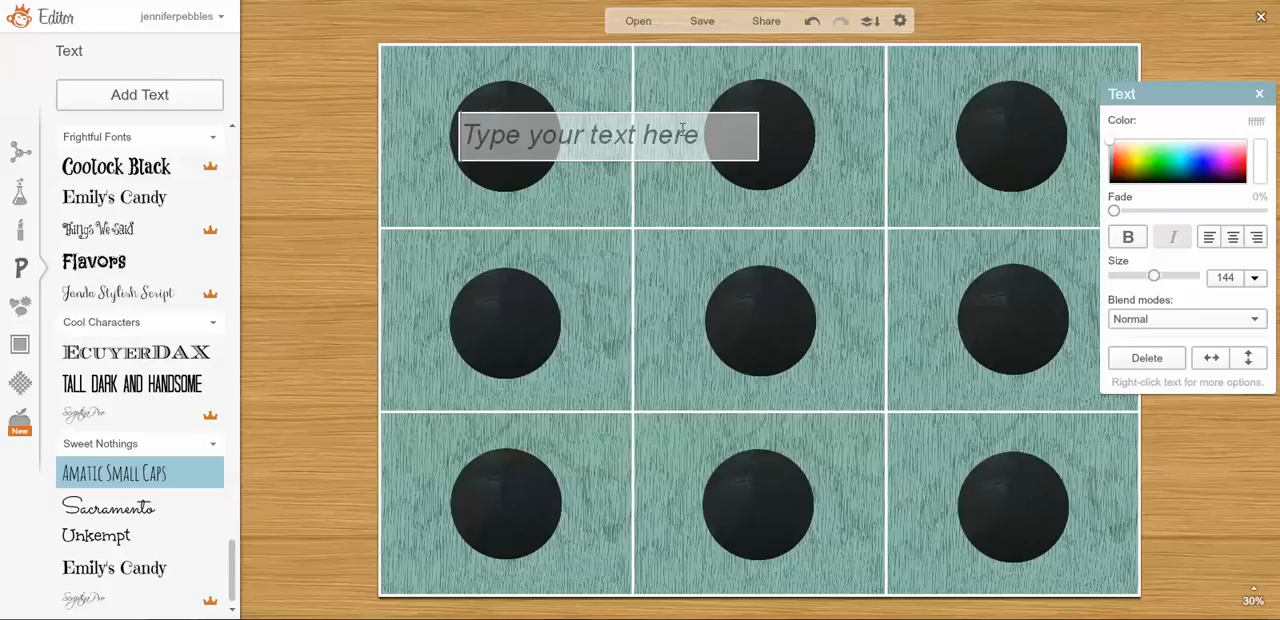
{"action": "type", "text": "YOU"}
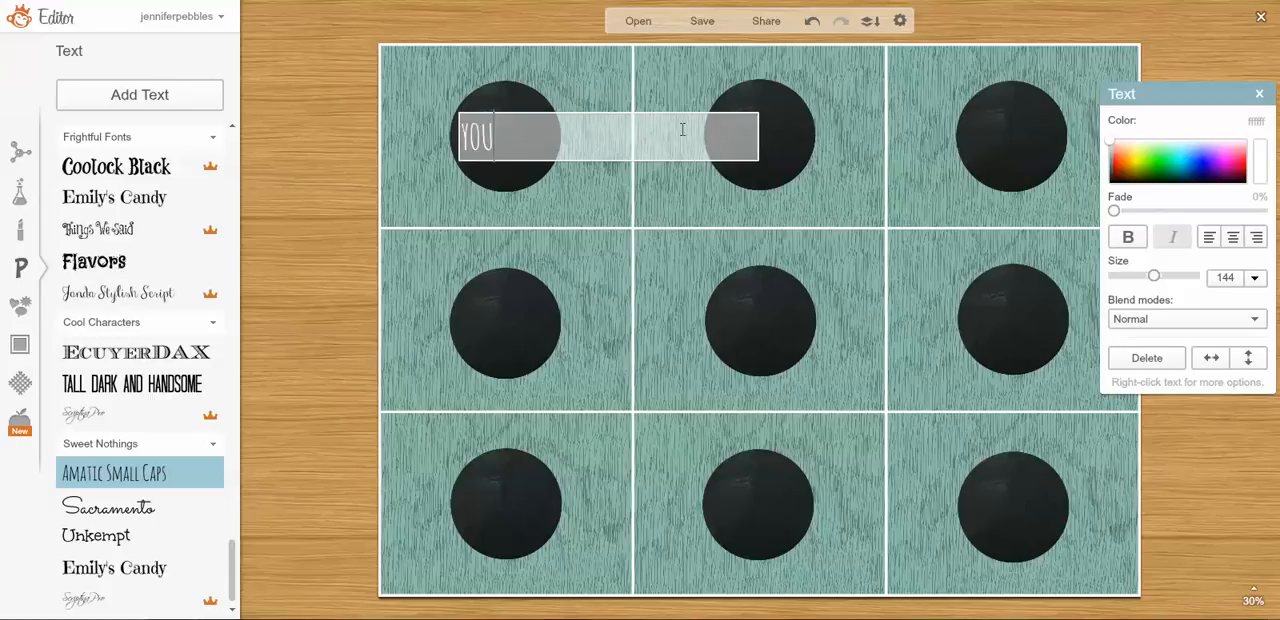
{"action": "key", "text": "BackSpace"}
{"action": "key", "text": "BackSpace"}
{"action": "type", "text": "UM@"}
{"action": "key", "text": "BackSpace"}
{"action": "left_click", "coordinate": [305, 123]}
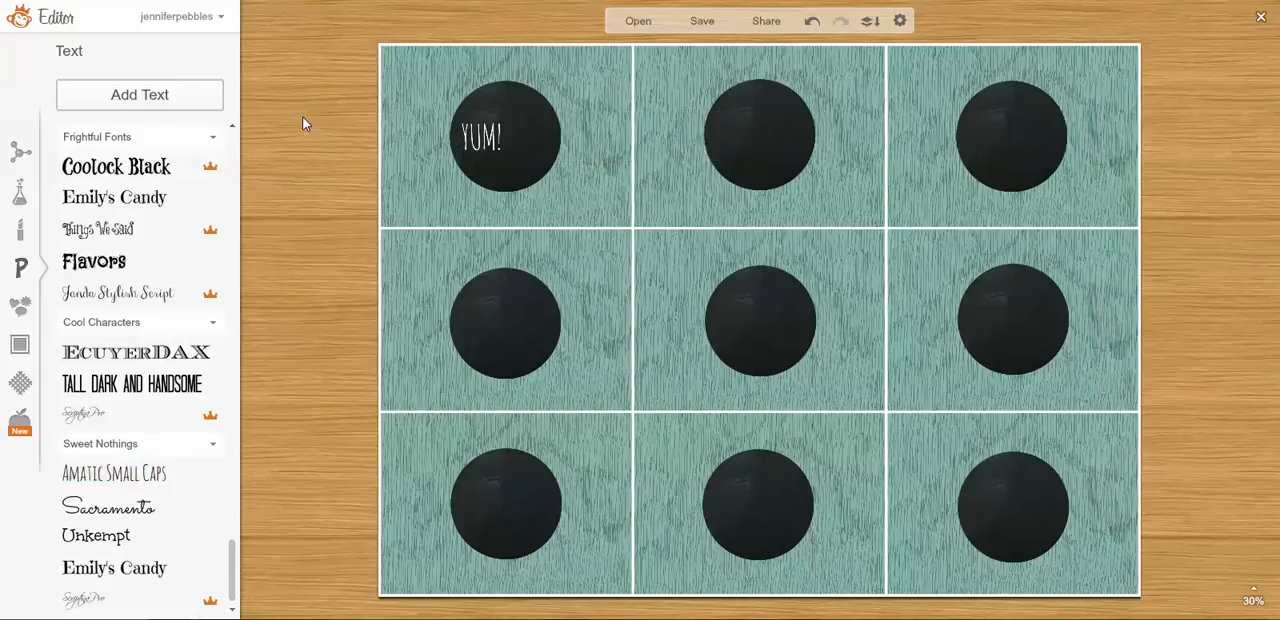
Narrow the "YUM!" text box so it fits closely around the word.
{"action": "left_click", "coordinate": [500, 148]}
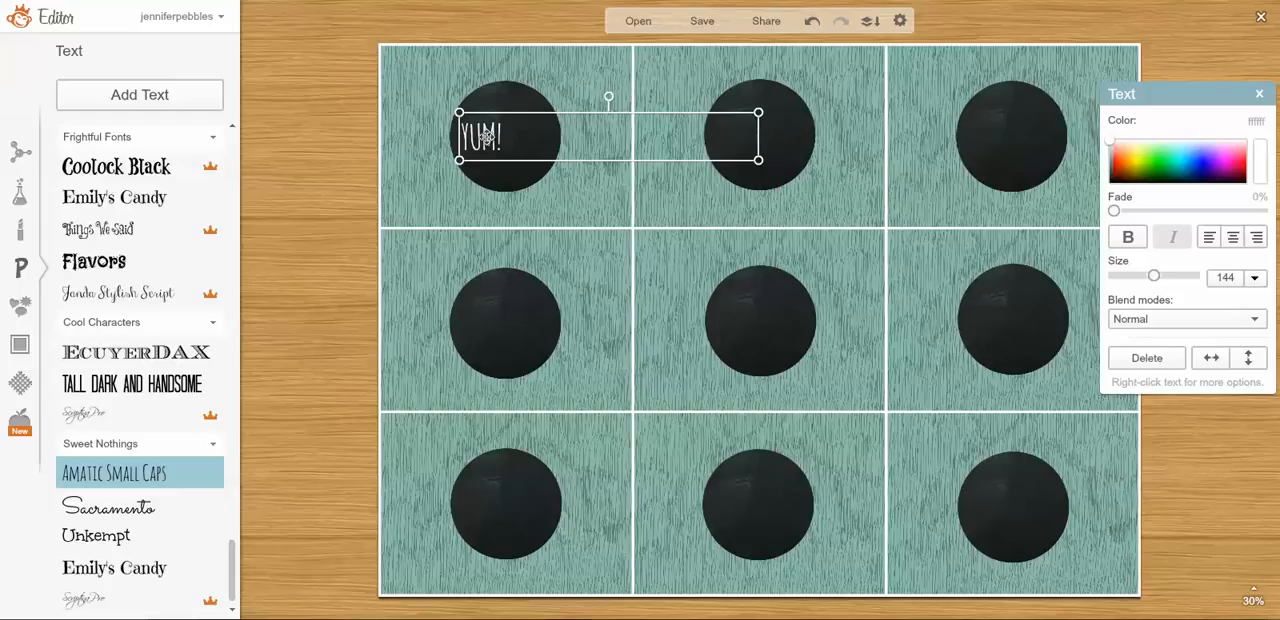
{"action": "double_click", "coordinate": [485, 137]}
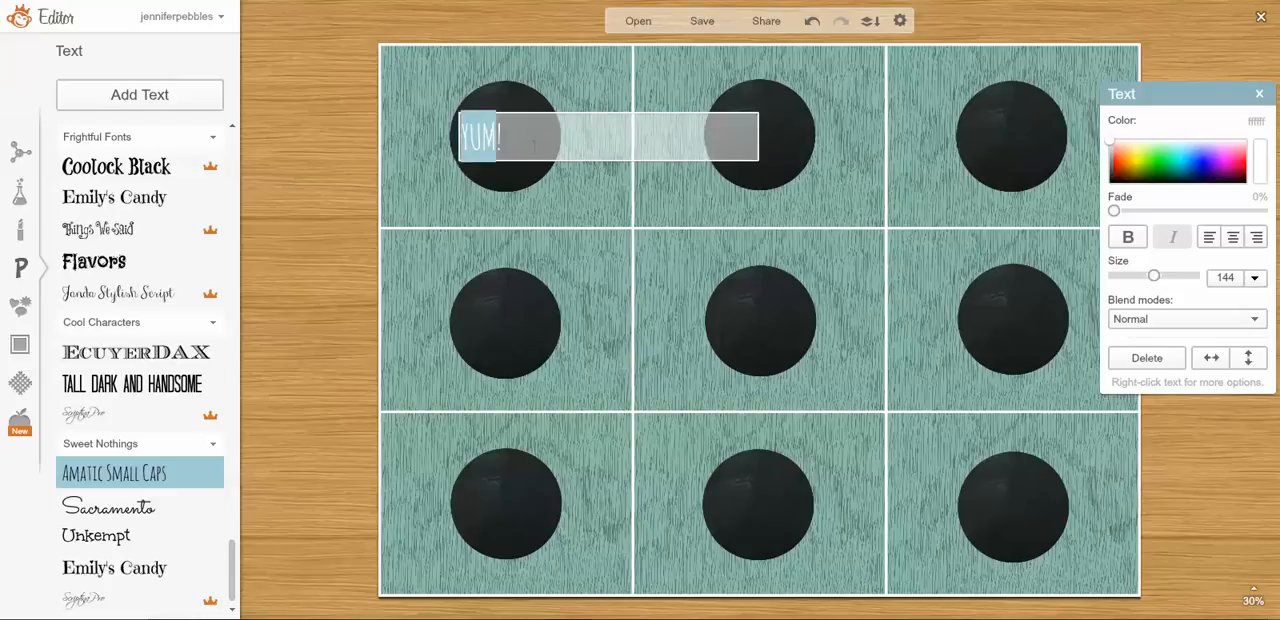
{"action": "left_click", "coordinate": [324, 131]}
{"action": "left_click", "coordinate": [478, 145]}
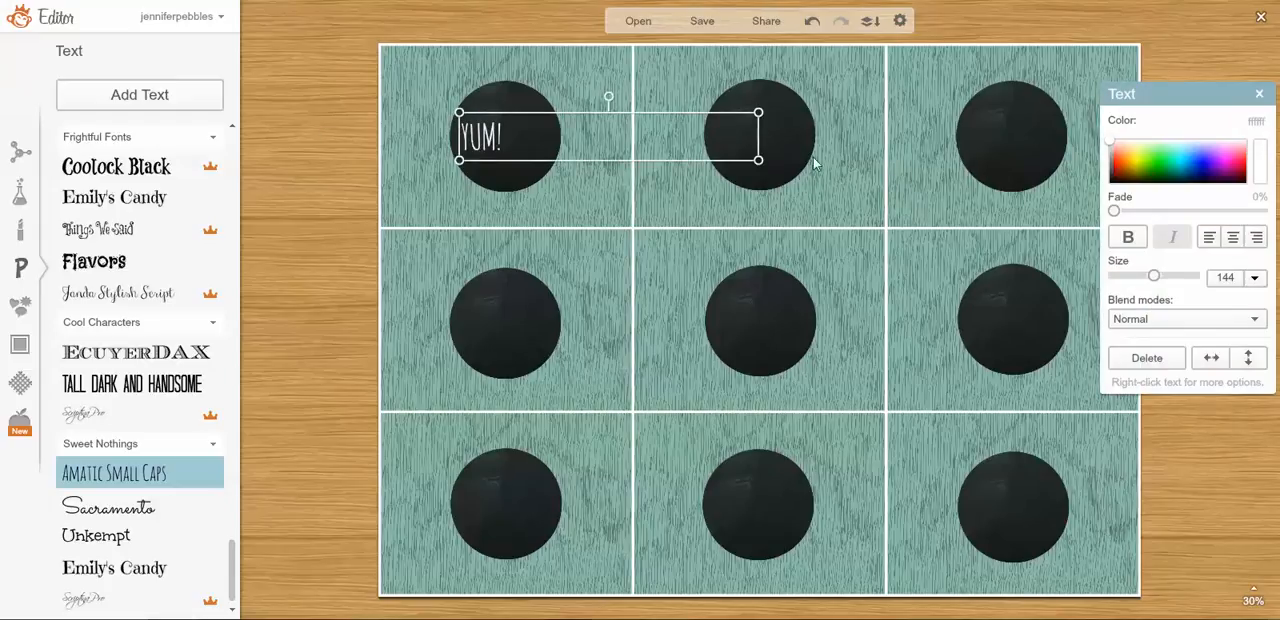
{"action": "left_click_drag", "start_coordinate": [759, 132], "coordinate": [518, 126]}
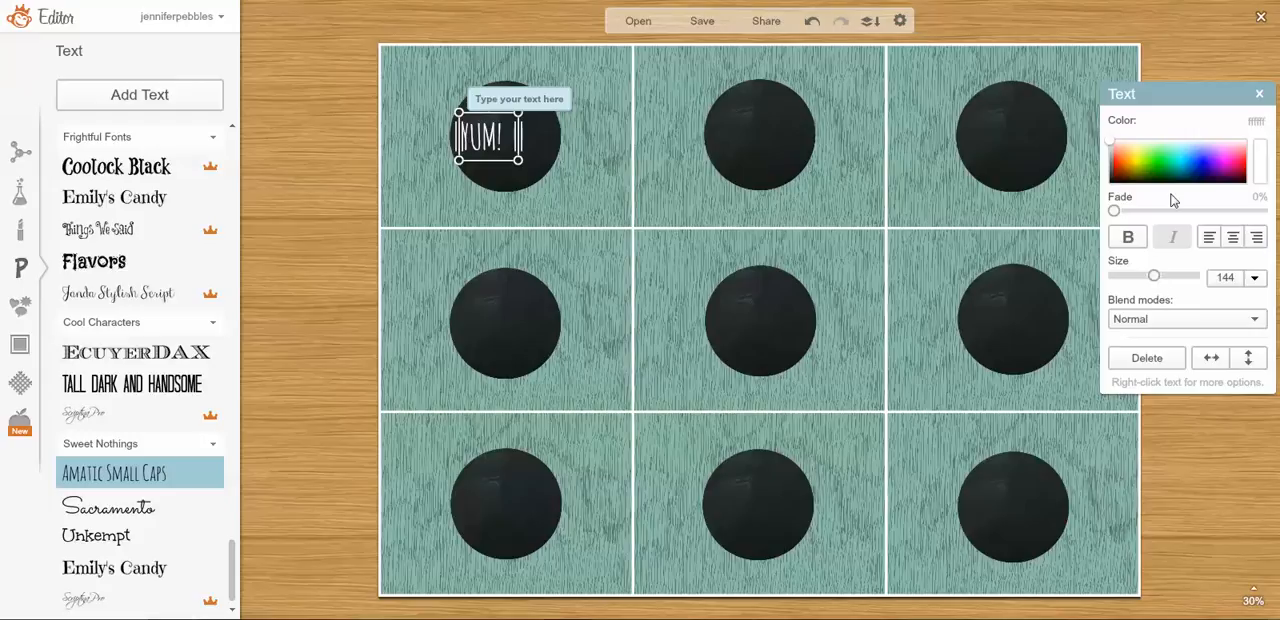
Enlarge the "YUM!" text to size 262, widening its box to fit, and centre it on the upper-left circle.
{"action": "left_click", "coordinate": [1156, 278]}
{"action": "mouse_move", "coordinate": [1157, 279]}
{"action": "left_mouse_down"}
{"action": "mouse_move", "coordinate": [1170, 280]}
{"action": "mouse_move", "coordinate": [1160, 277]}
{"action": "left_mouse_up"}
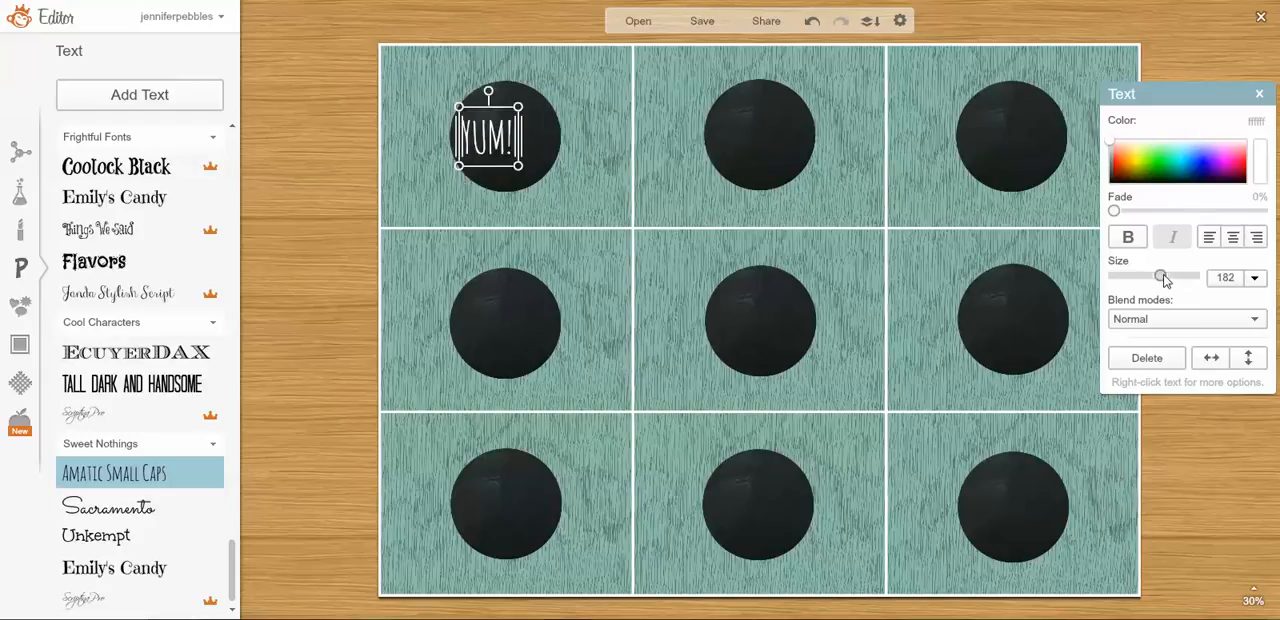
{"action": "left_click_drag", "start_coordinate": [516, 141], "coordinate": [556, 190]}
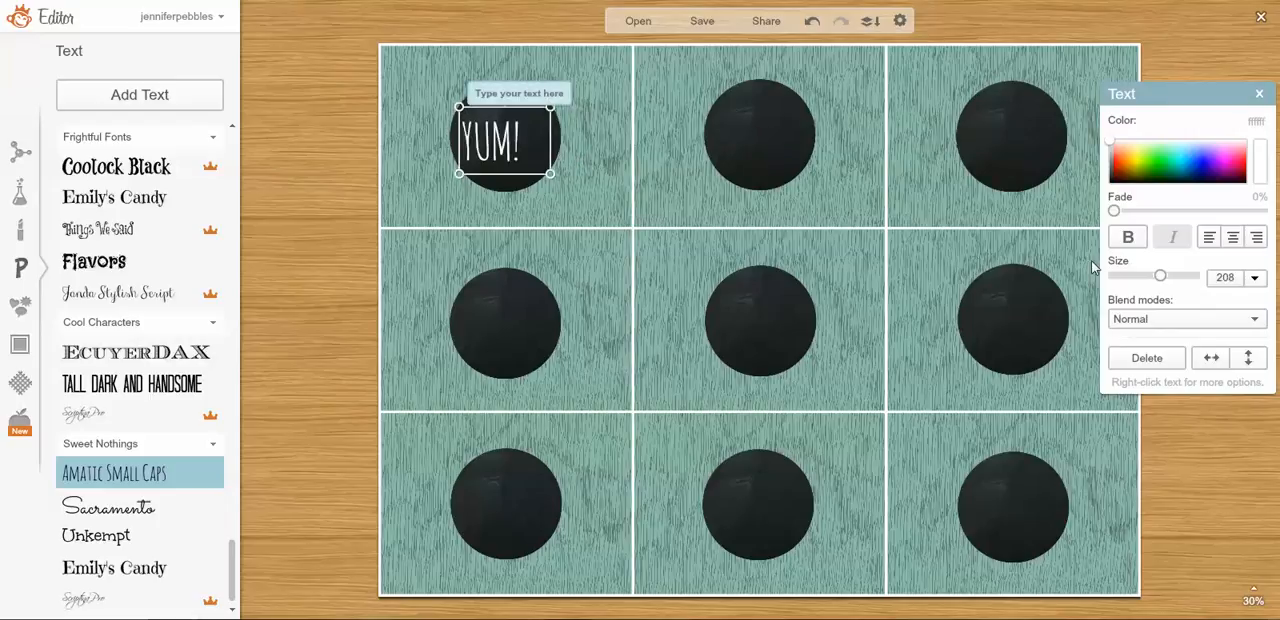
{"action": "left_click_drag", "start_coordinate": [1160, 277], "coordinate": [1167, 279]}
{"action": "left_click_drag", "start_coordinate": [478, 128], "coordinate": [486, 130]}
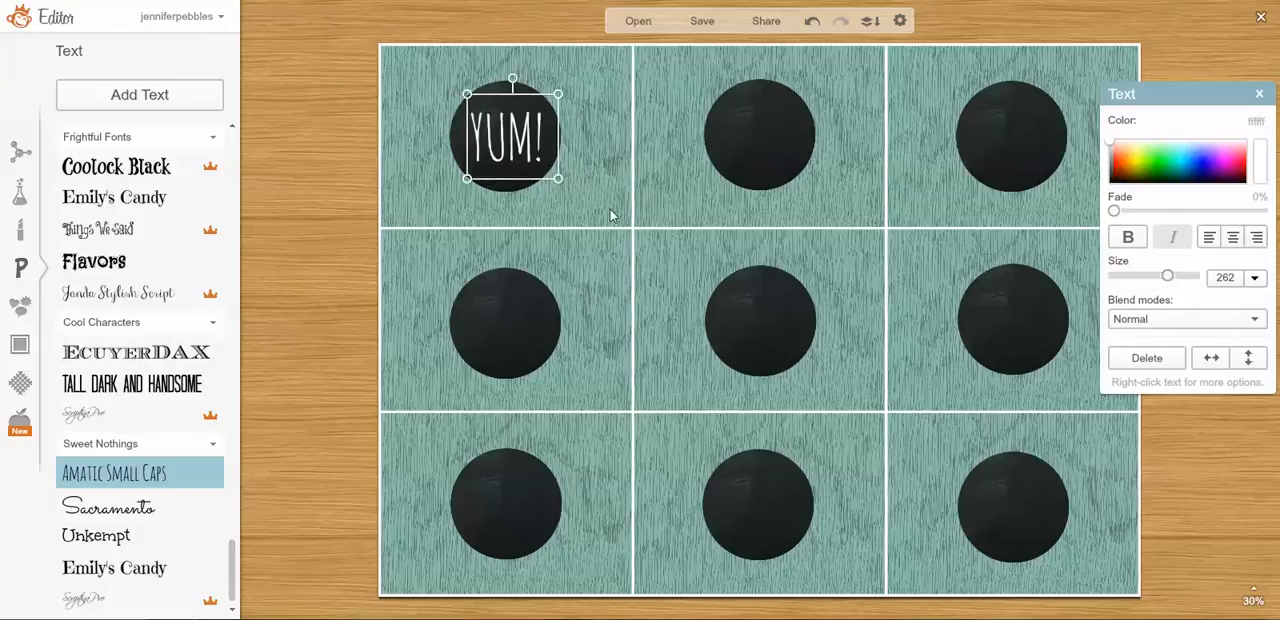
Fade the "YUM!" text to 18% and nudge it slightly within the upper-left circle.
{"action": "left_click", "coordinate": [612, 215]}
{"action": "left_click", "coordinate": [504, 148]}
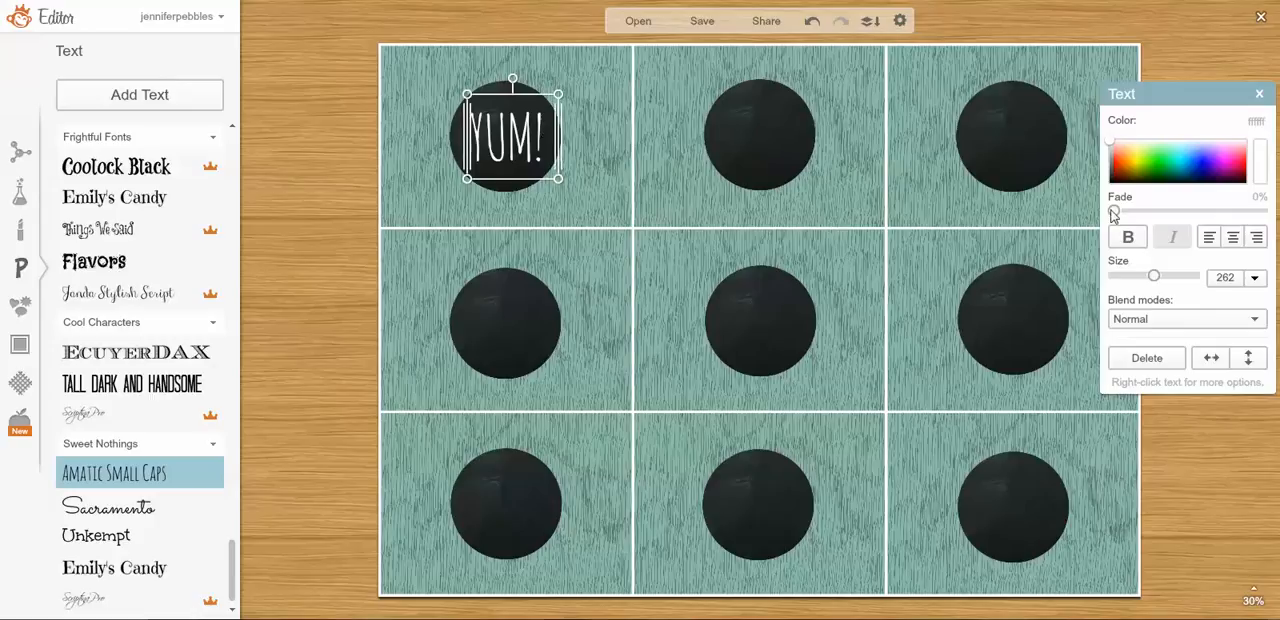
{"action": "left_click_drag", "start_coordinate": [1114, 211], "coordinate": [1140, 210]}
{"action": "left_click", "coordinate": [330, 133]}
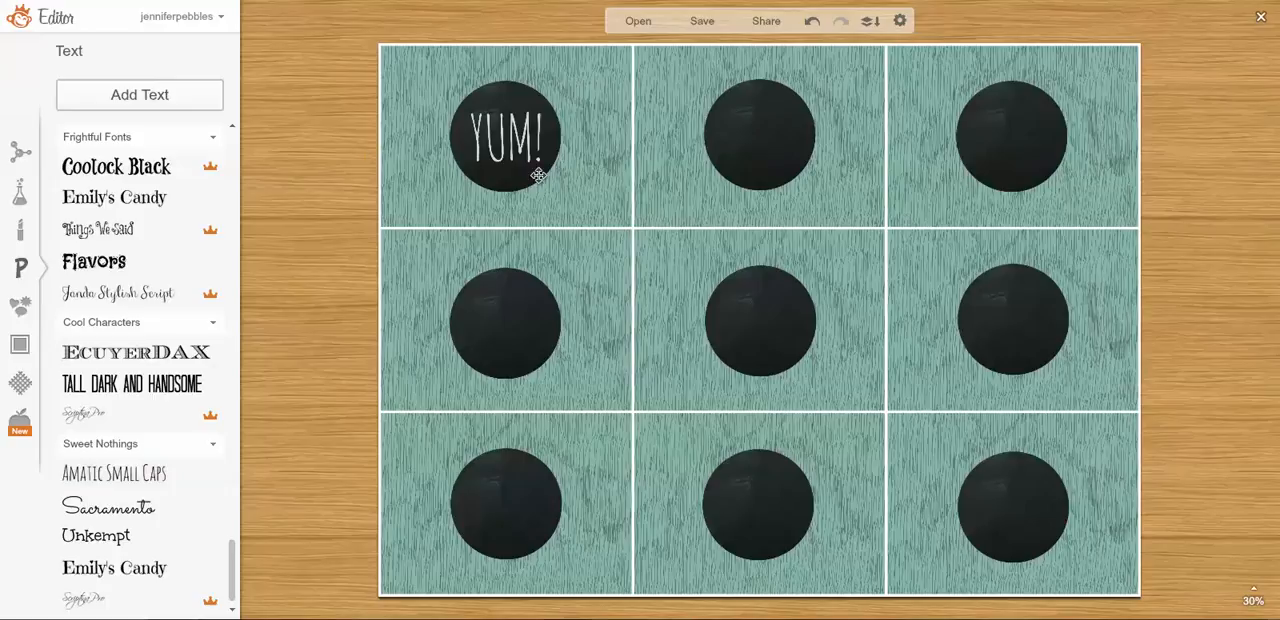
{"action": "left_click", "coordinate": [525, 152]}
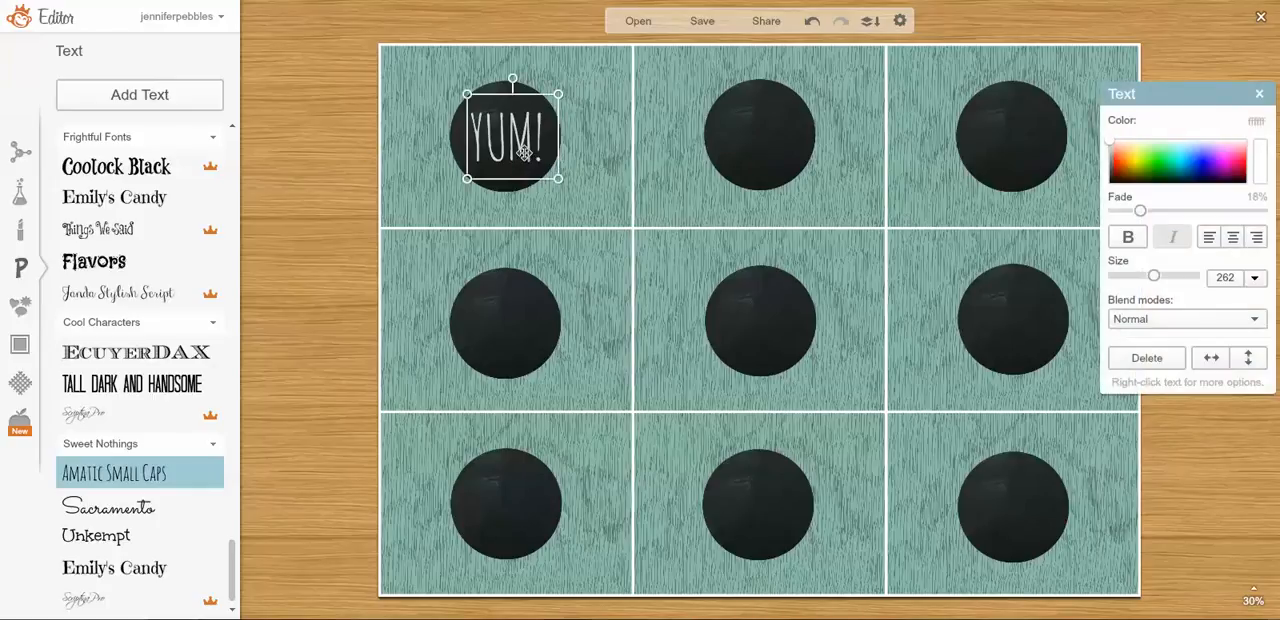
{"action": "left_click_drag", "start_coordinate": [525, 154], "coordinate": [527, 151]}
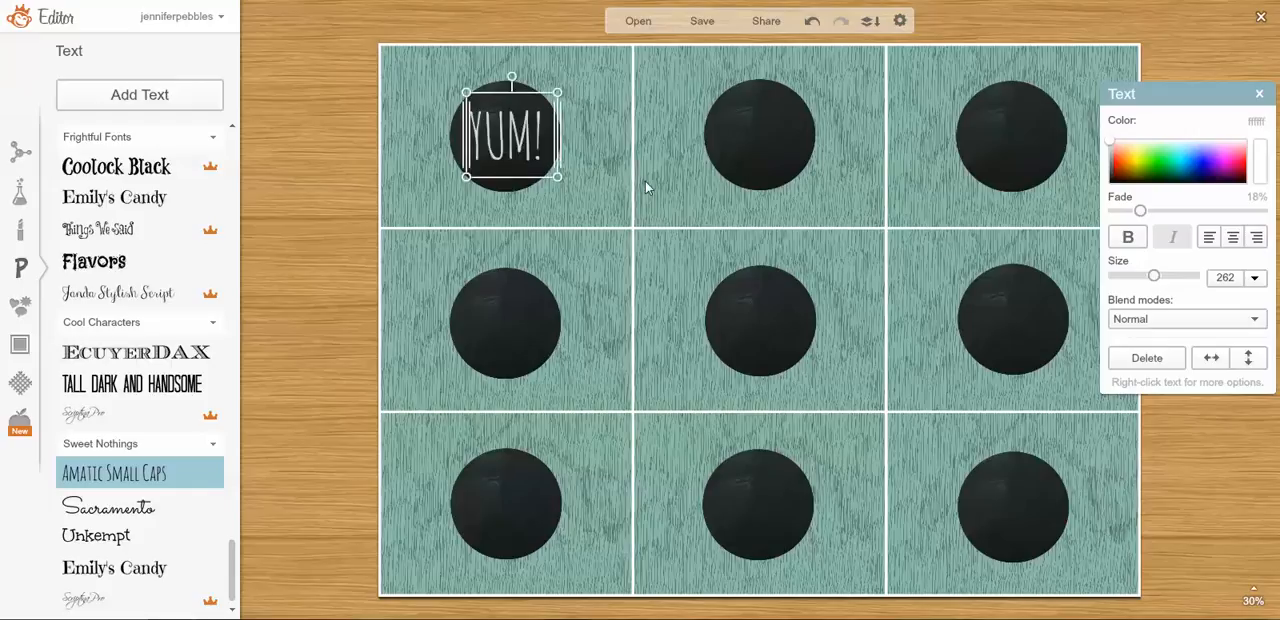
Try bold formatting on the "YUM!" text.
{"action": "left_click", "coordinate": [1126, 238]}
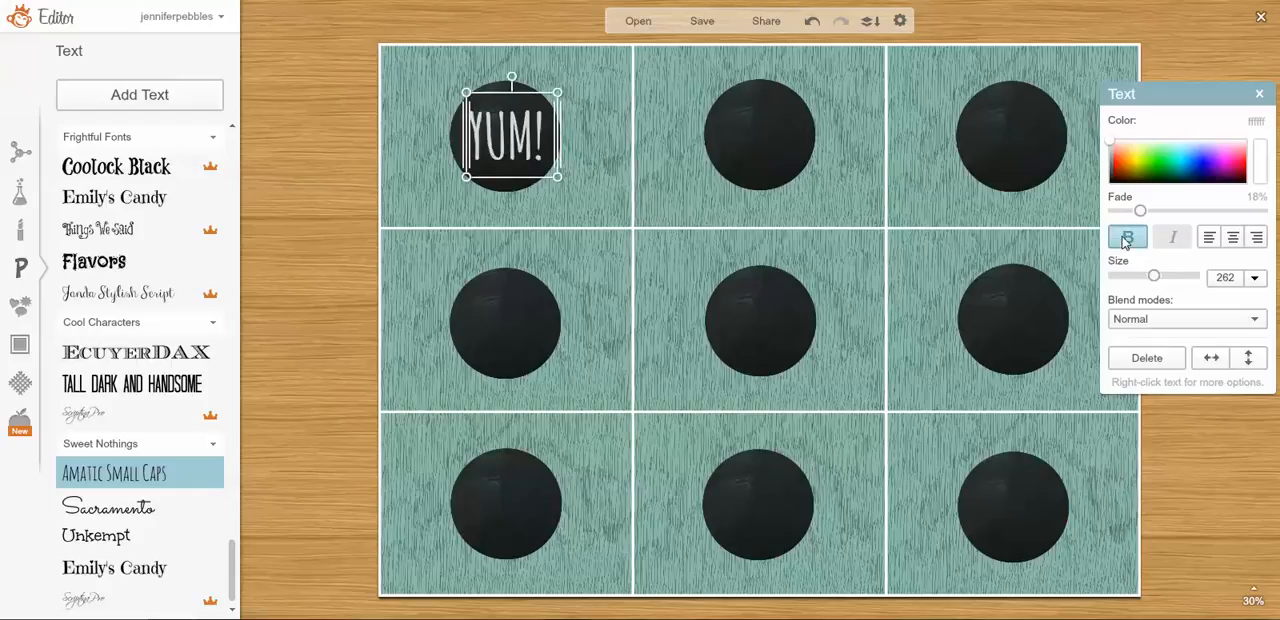
{"action": "left_click", "coordinate": [481, 213]}
{"action": "left_click", "coordinate": [530, 145]}
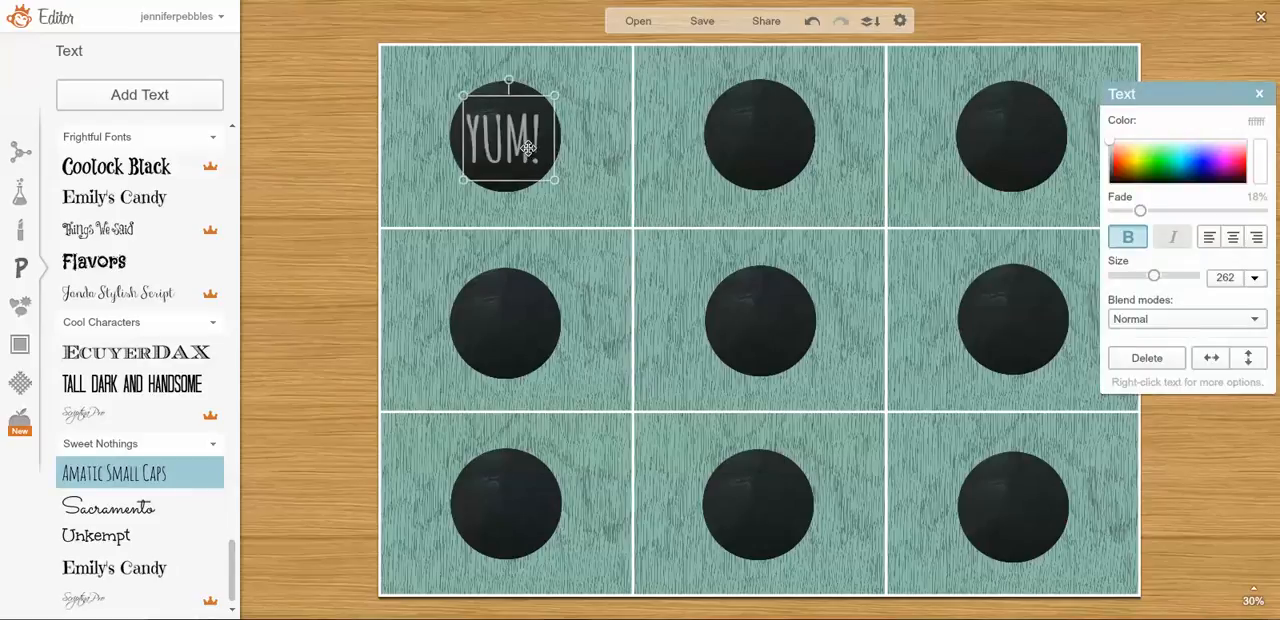
{"action": "left_click", "coordinate": [1126, 240]}
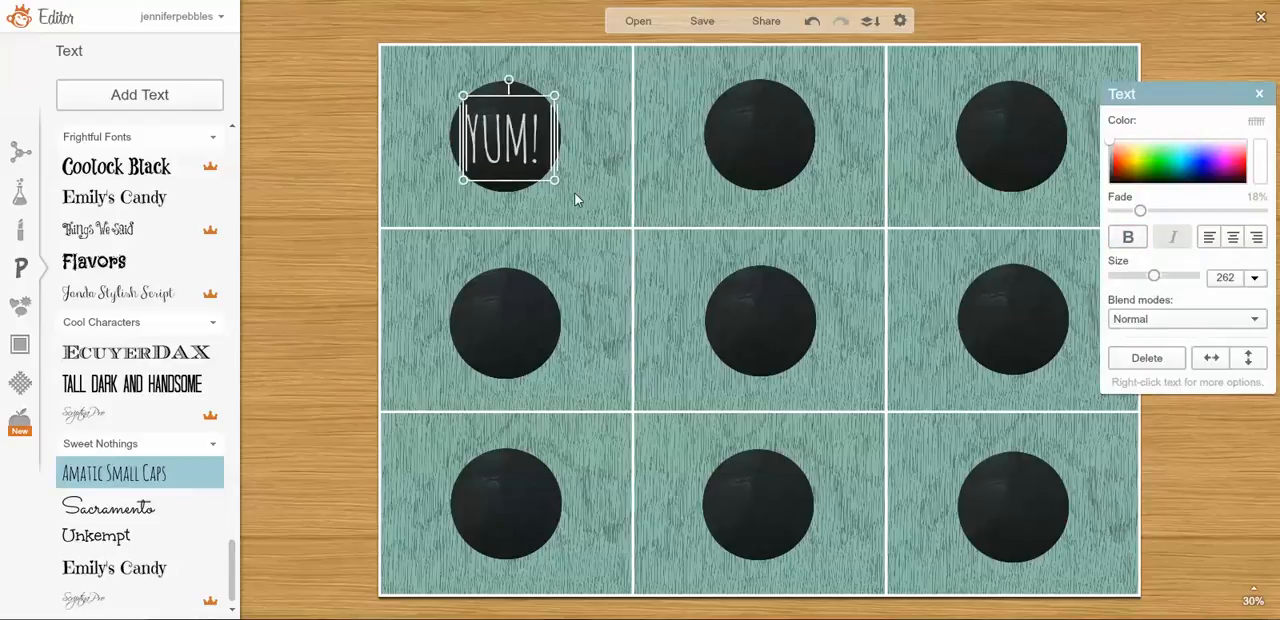
Centre-align the "YUM!" text, keeping the Normal blend mode, and reposition it in the middle of the upper-left circle.
{"action": "left_click_drag", "start_coordinate": [503, 133], "coordinate": [507, 133]}
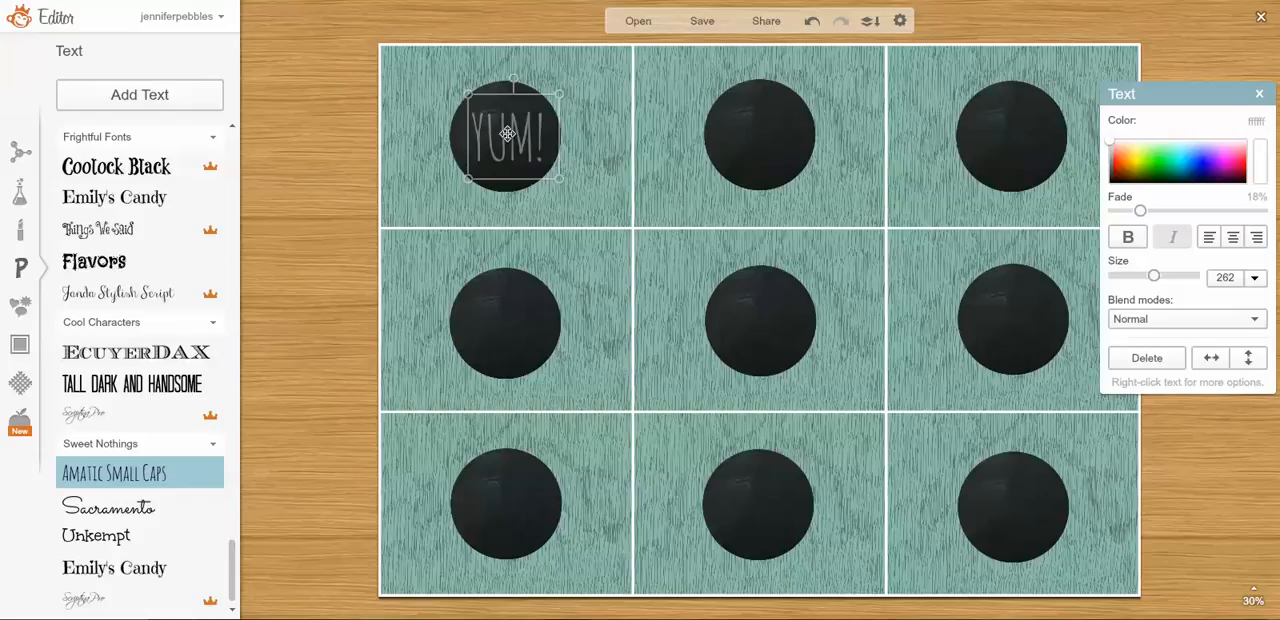
{"action": "left_click_drag", "start_coordinate": [507, 133], "coordinate": [507, 133]}
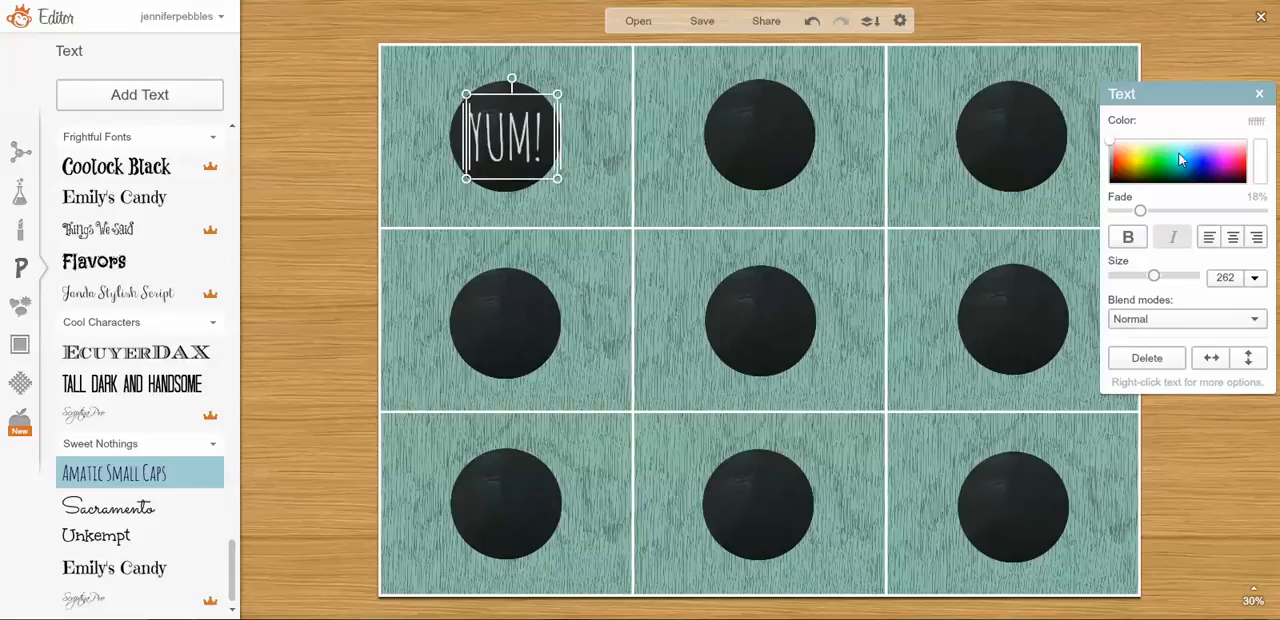
{"action": "left_click", "coordinate": [1206, 316]}
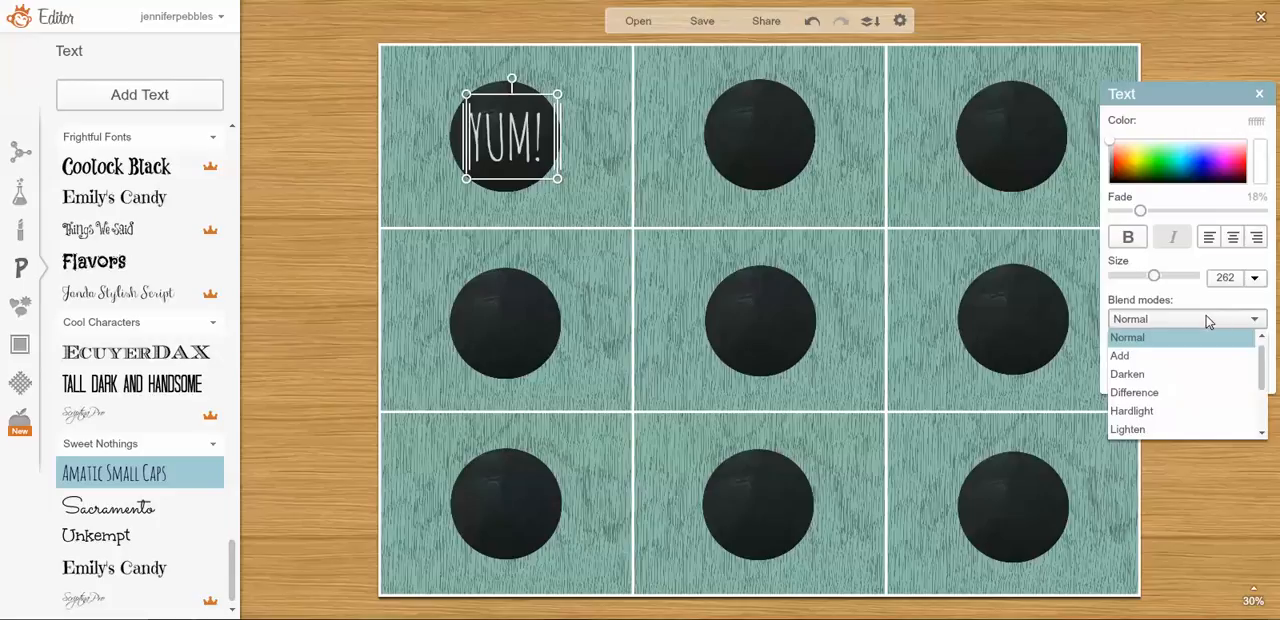
{"action": "left_click", "coordinate": [1209, 319]}
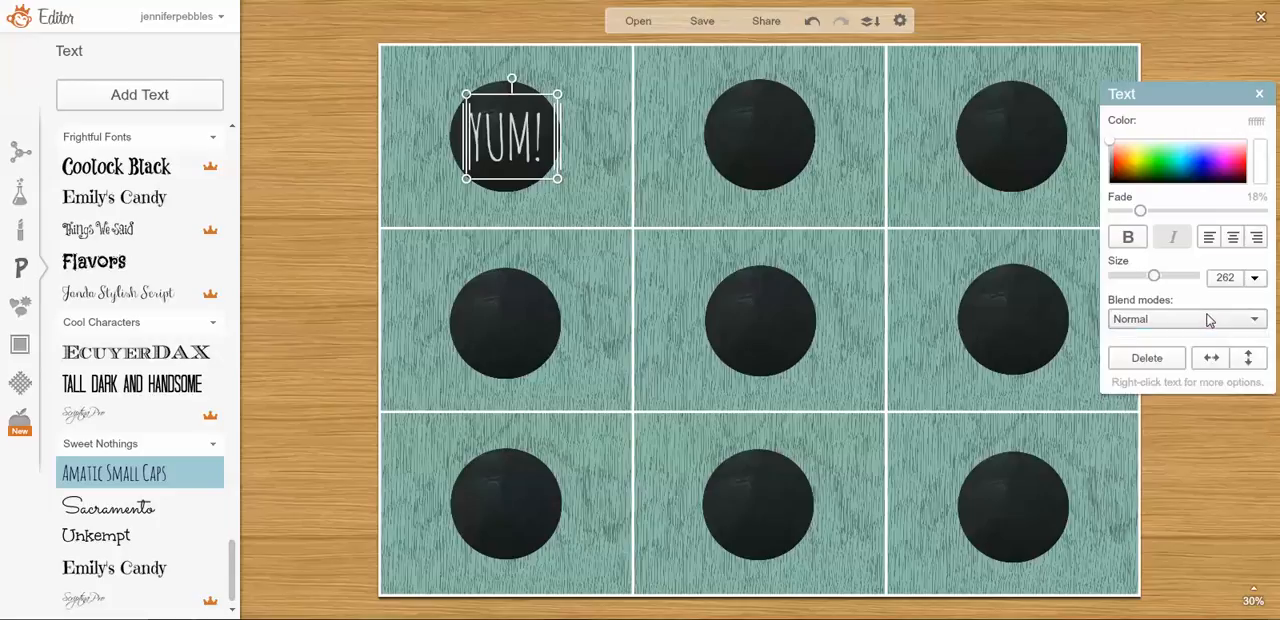
{"action": "left_click", "coordinate": [1235, 240]}
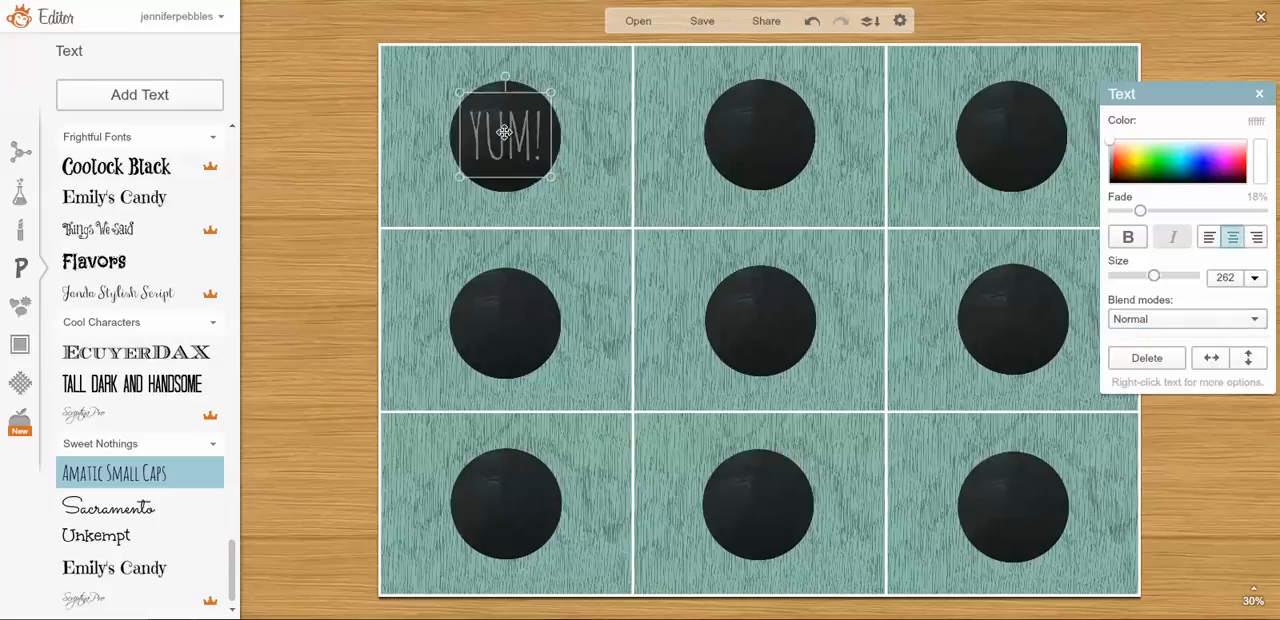
{"action": "left_click_drag", "start_coordinate": [504, 131], "coordinate": [504, 132]}
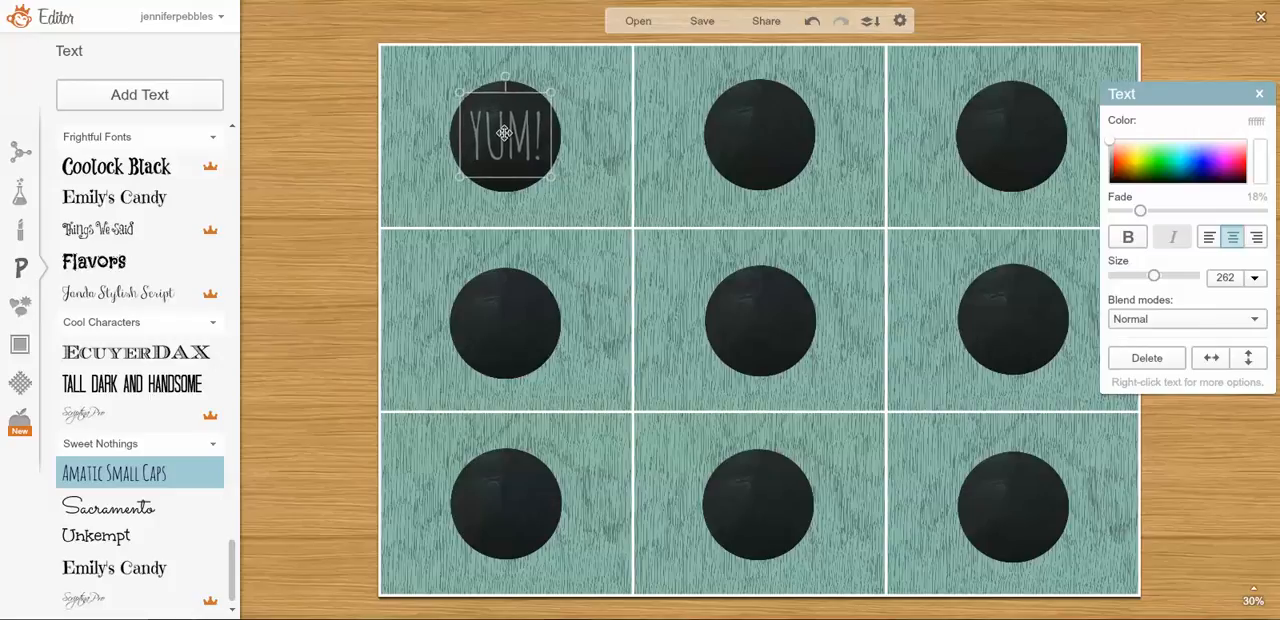
{"action": "left_click", "coordinate": [625, 174]}
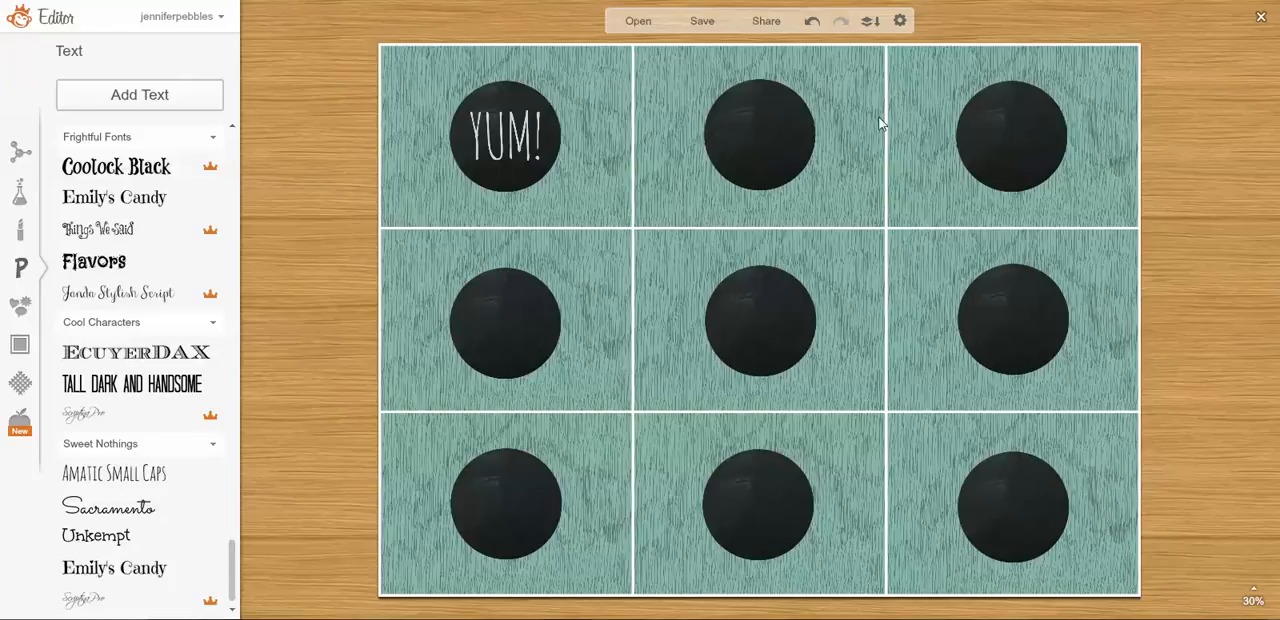
{"action": "left_click", "coordinate": [520, 149]}
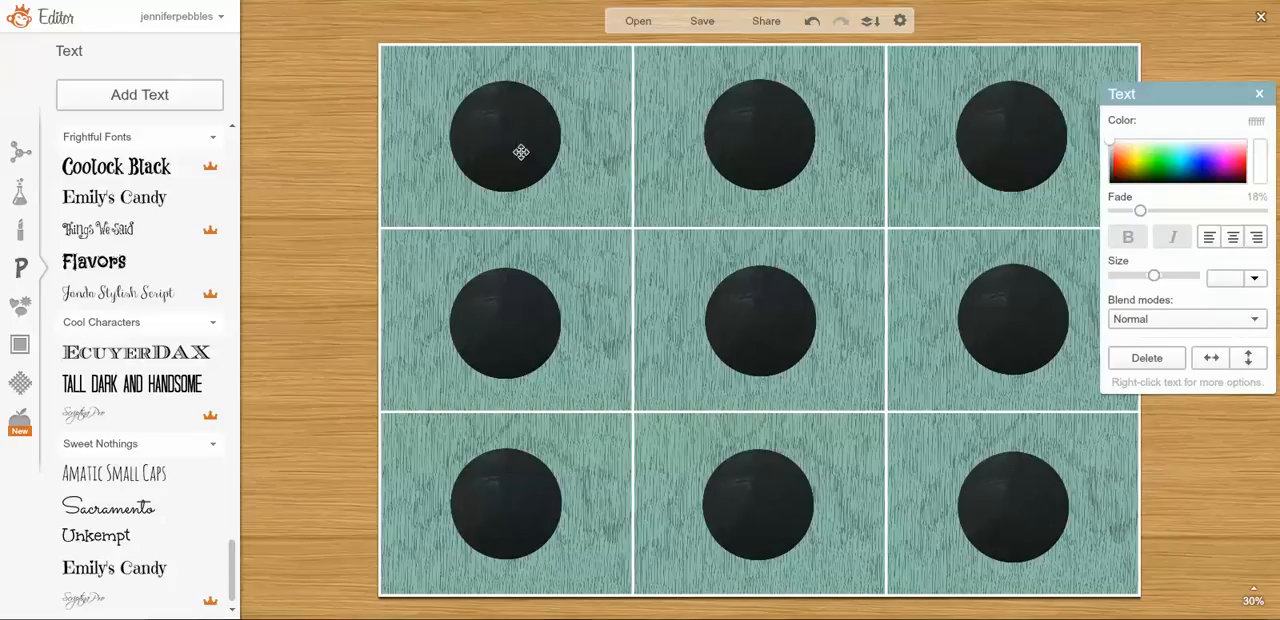
Duplicate the "YUM!" text and place a centred copy on each of the other eight chalkboard circles.
{"action": "right_click", "coordinate": [521, 153]}
{"action": "left_click", "coordinate": [560, 300]}
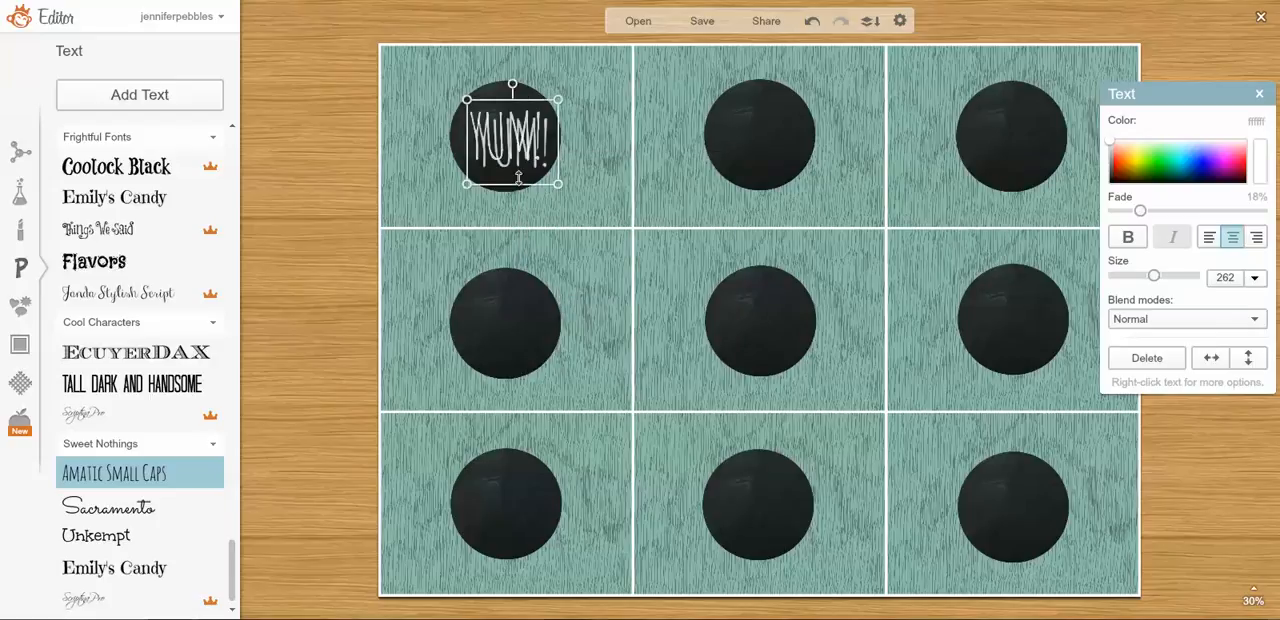
{"action": "left_click_drag", "start_coordinate": [510, 138], "coordinate": [759, 129]}
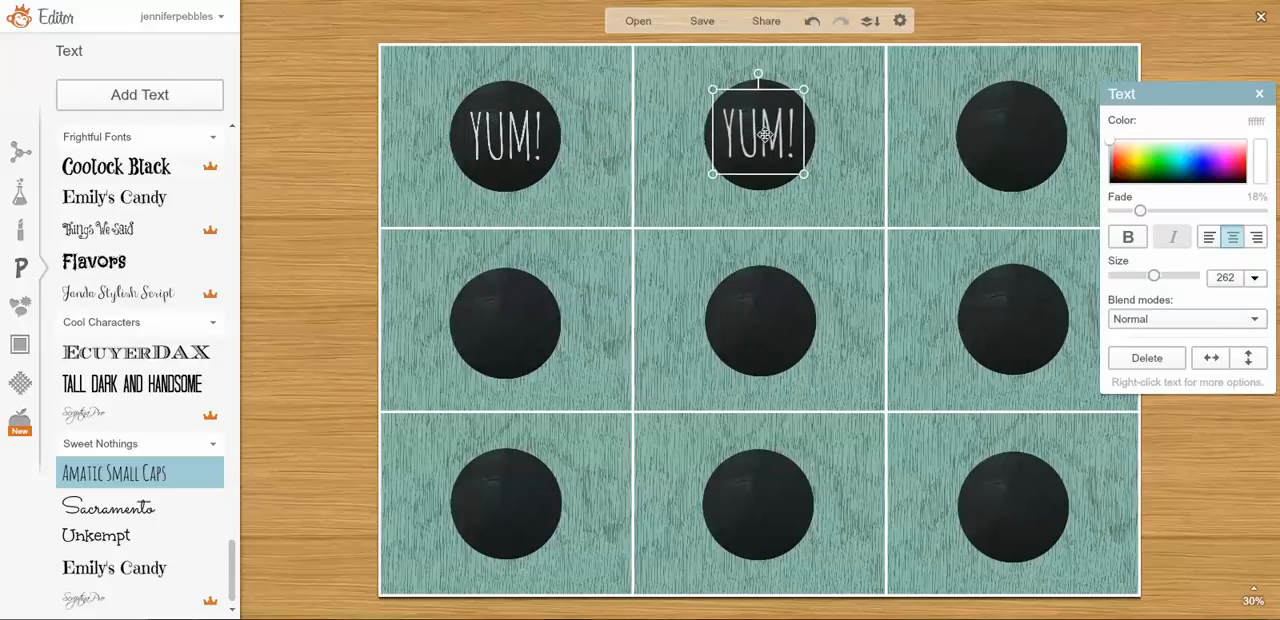
{"action": "right_click", "coordinate": [767, 138]}
{"action": "left_click", "coordinate": [834, 284]}
{"action": "left_click_drag", "start_coordinate": [760, 130], "coordinate": [1016, 133]}
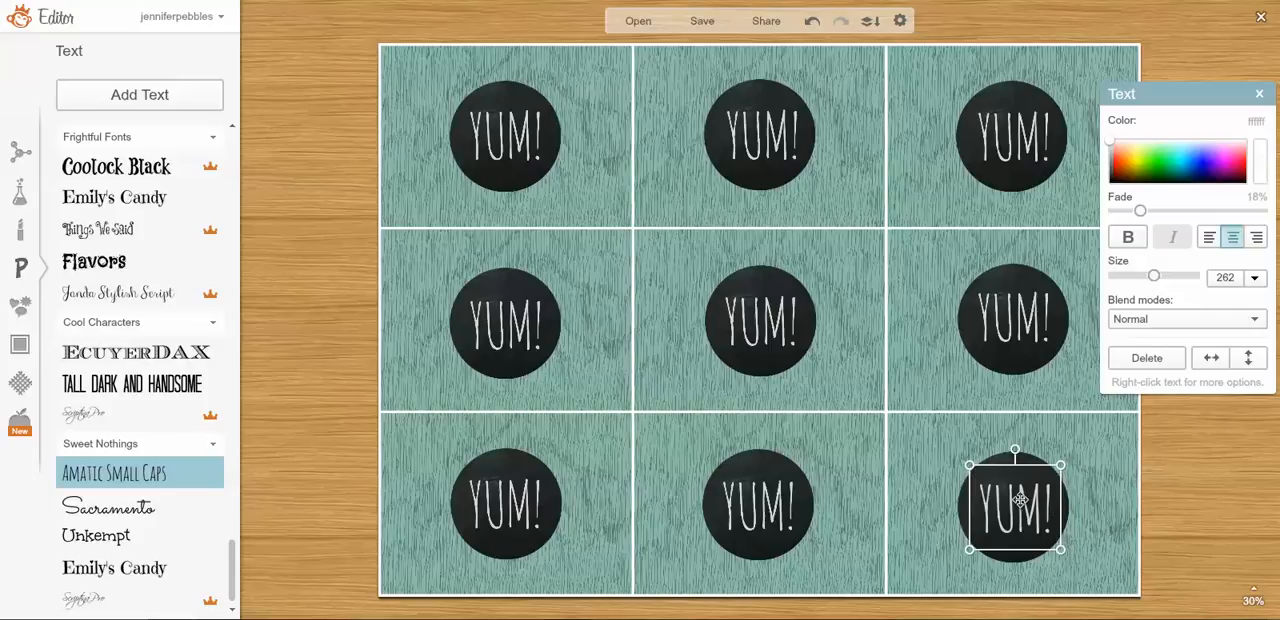
{"action": "left_click_drag", "start_coordinate": [1022, 500], "coordinate": [1022, 498]}
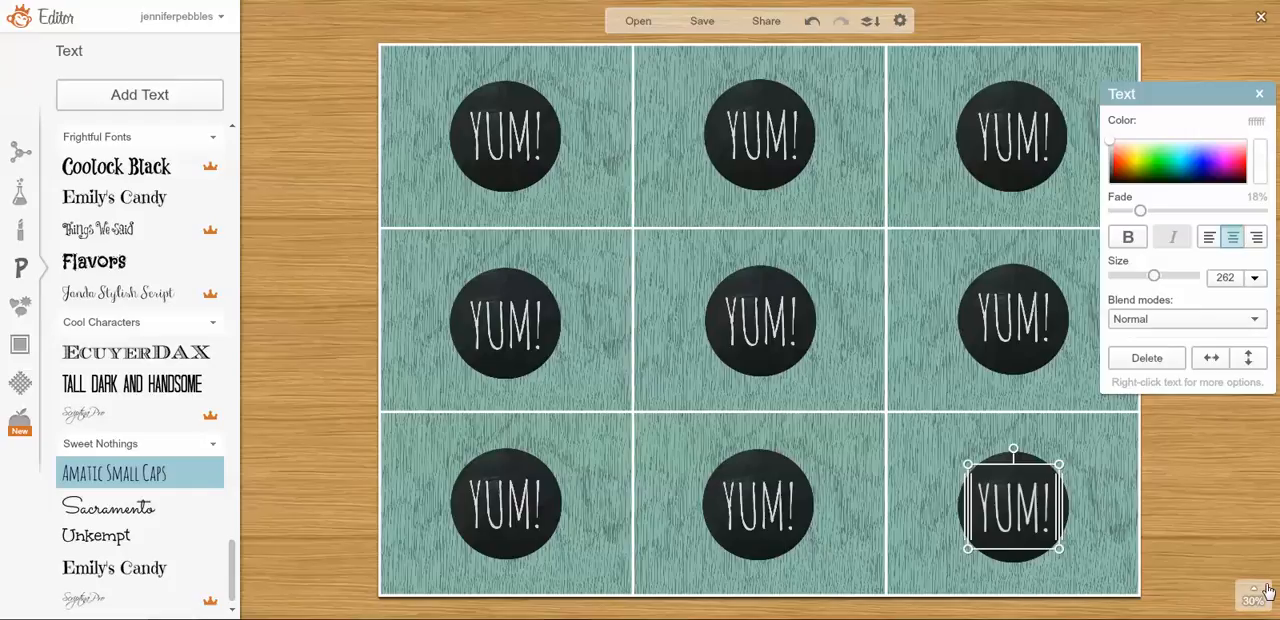
{"action": "left_click", "coordinate": [308, 148]}
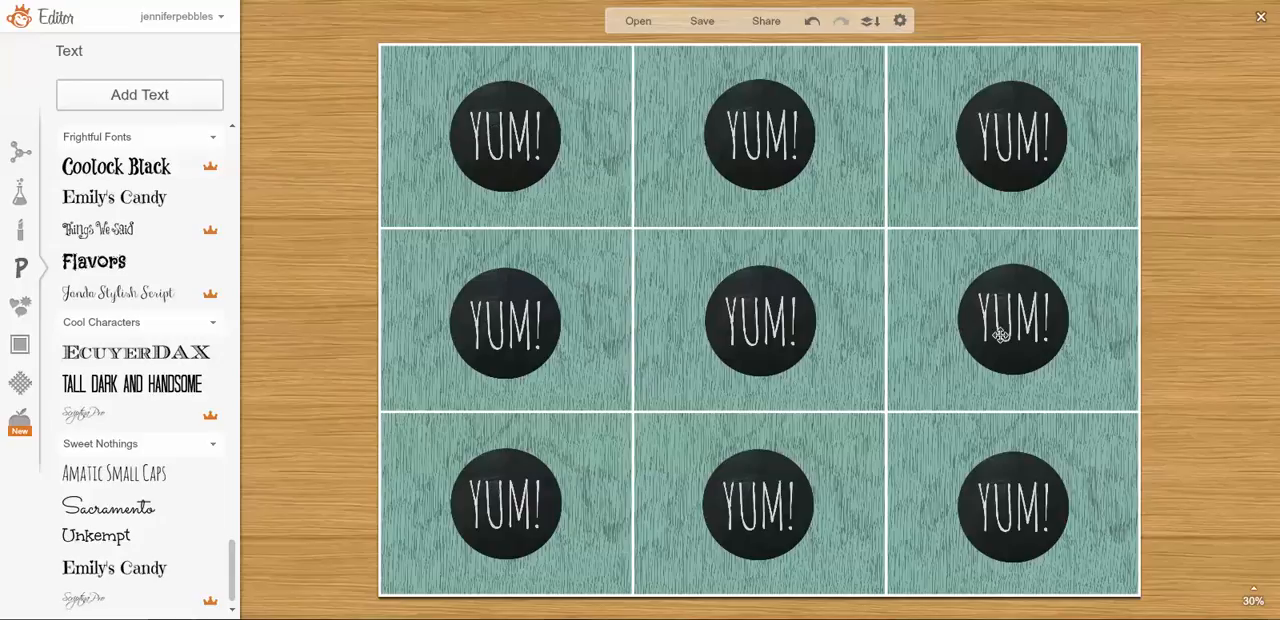
Replace the "YUM!" text on the upper-middle circle with "MOM".
{"action": "left_click", "coordinate": [773, 129]}
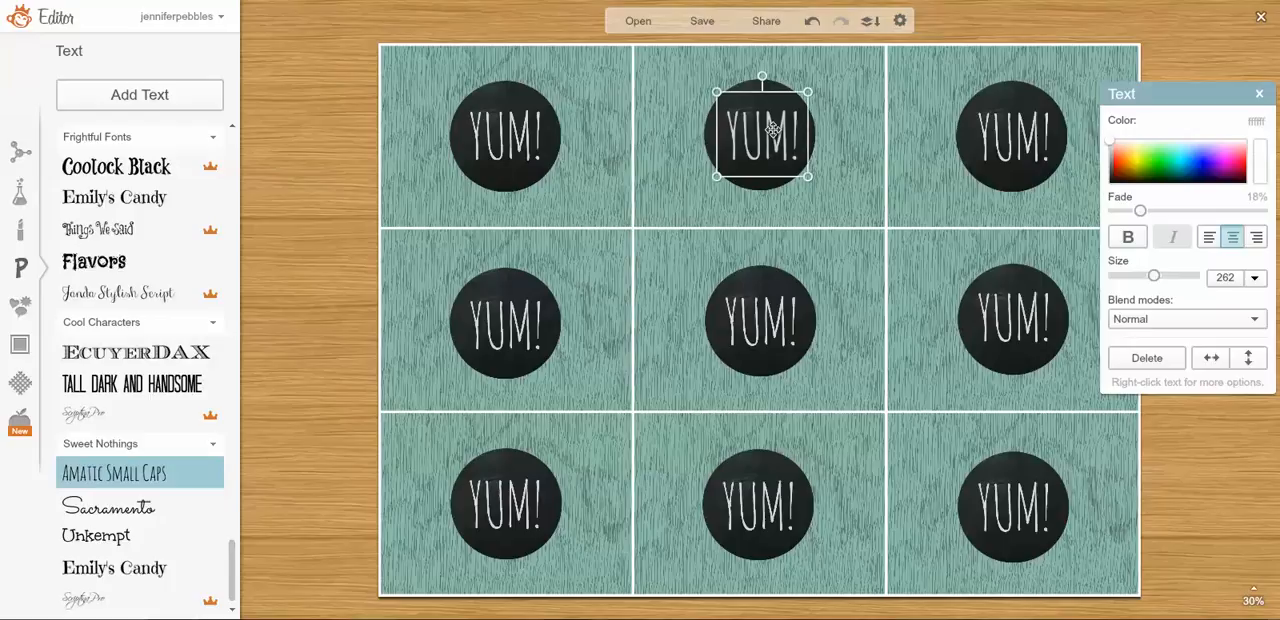
{"action": "left_click", "coordinate": [773, 129]}
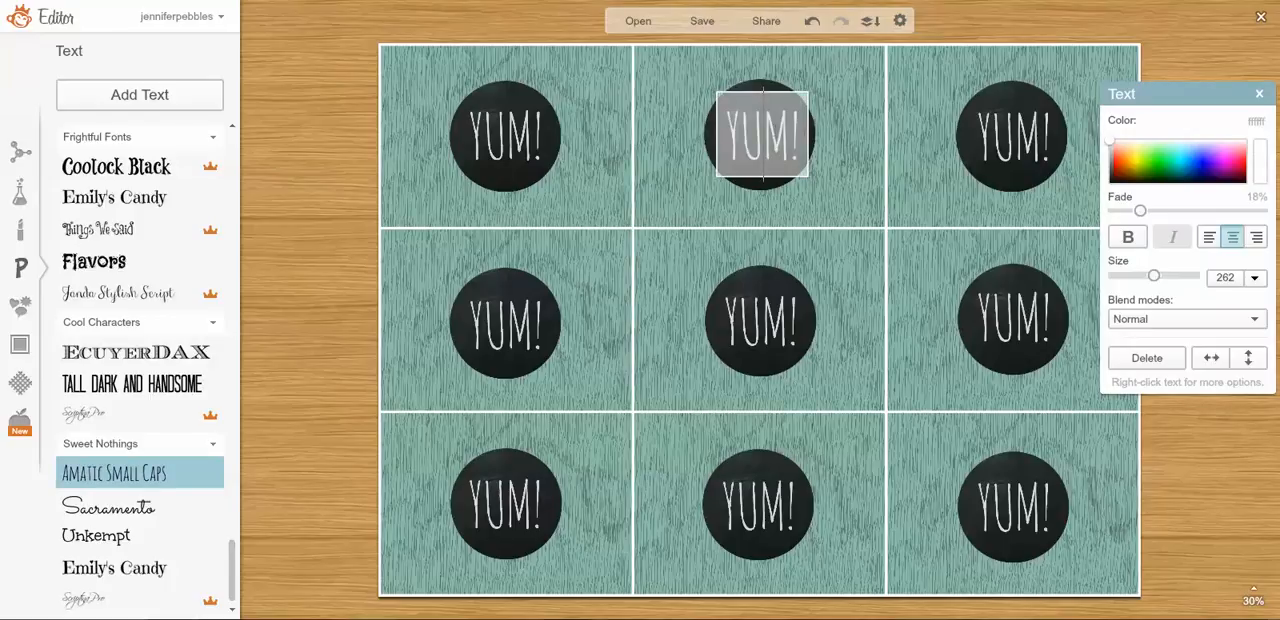
{"action": "left_click_drag", "start_coordinate": [805, 135], "coordinate": [711, 143]}
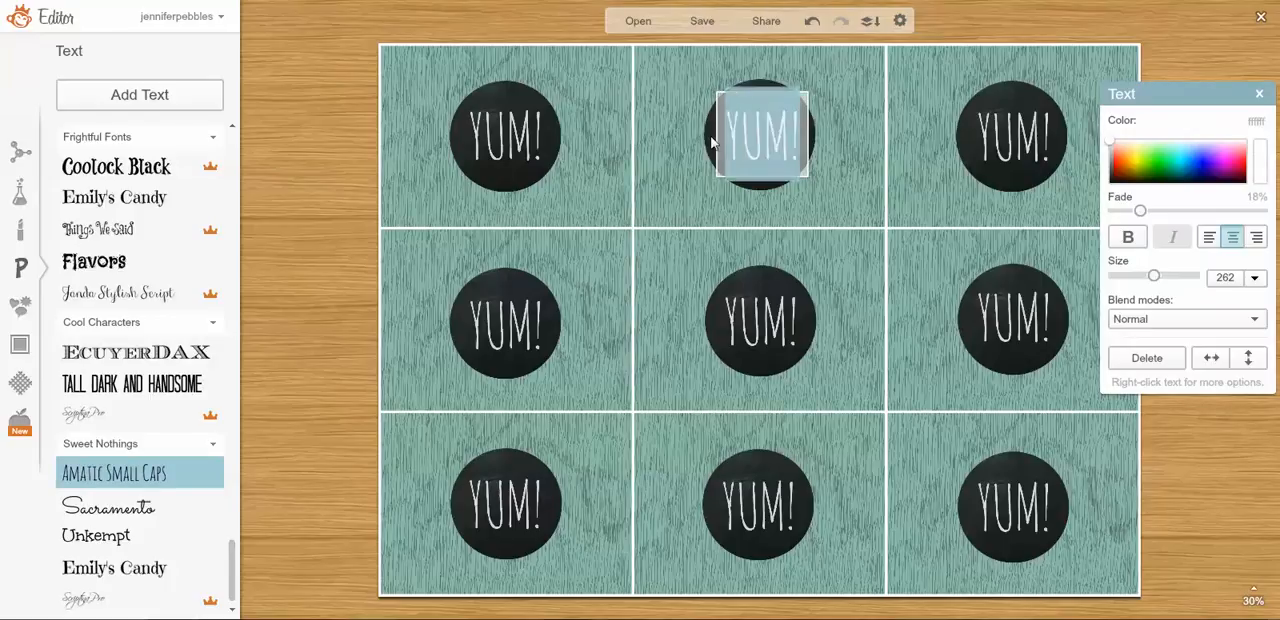
{"action": "type", "text": "/"}
{"action": "key", "text": "BackSpace"}
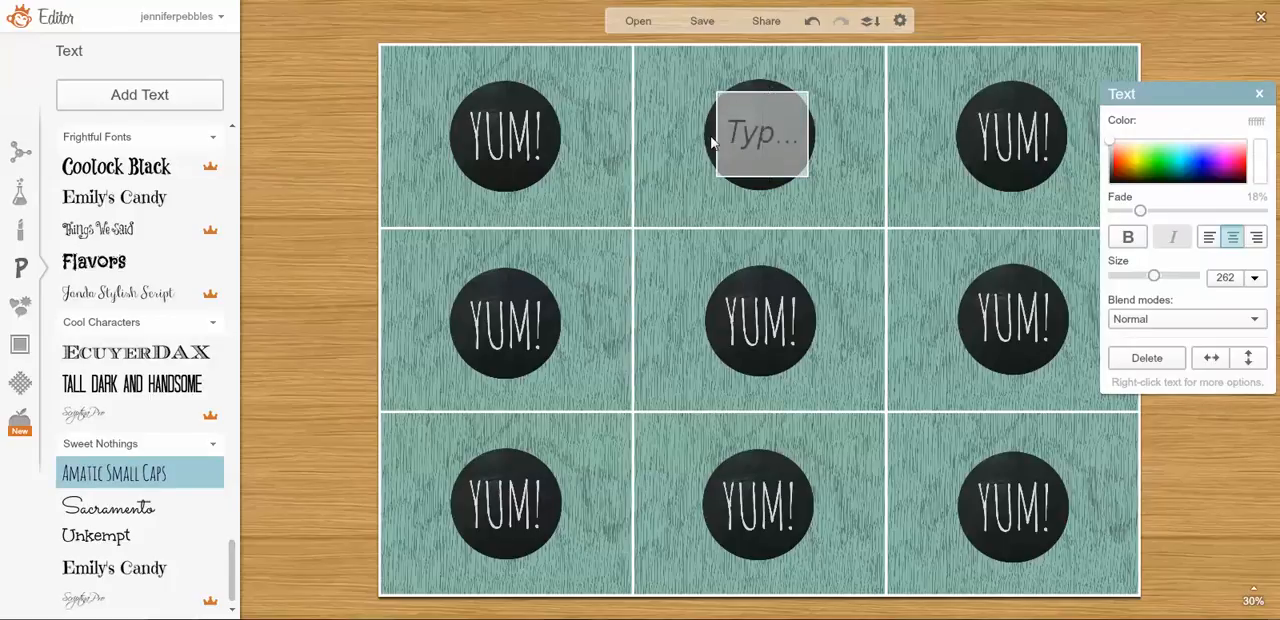
{"action": "type", "text": "MOM"}
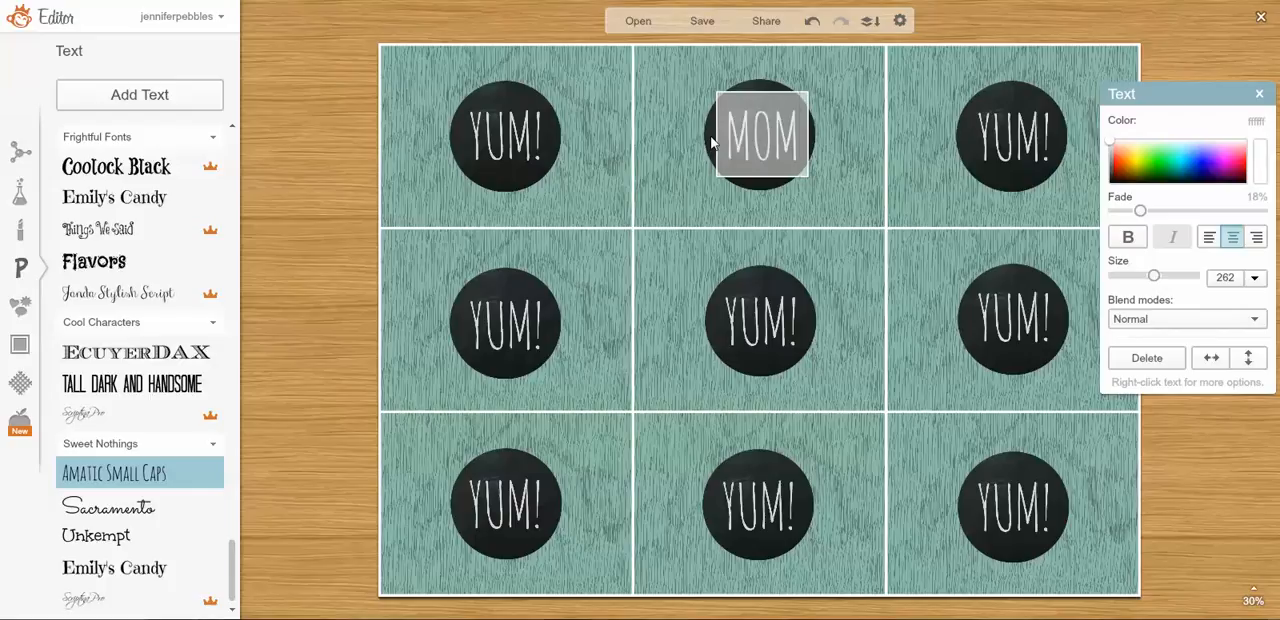
{"action": "left_click", "coordinate": [835, 139]}
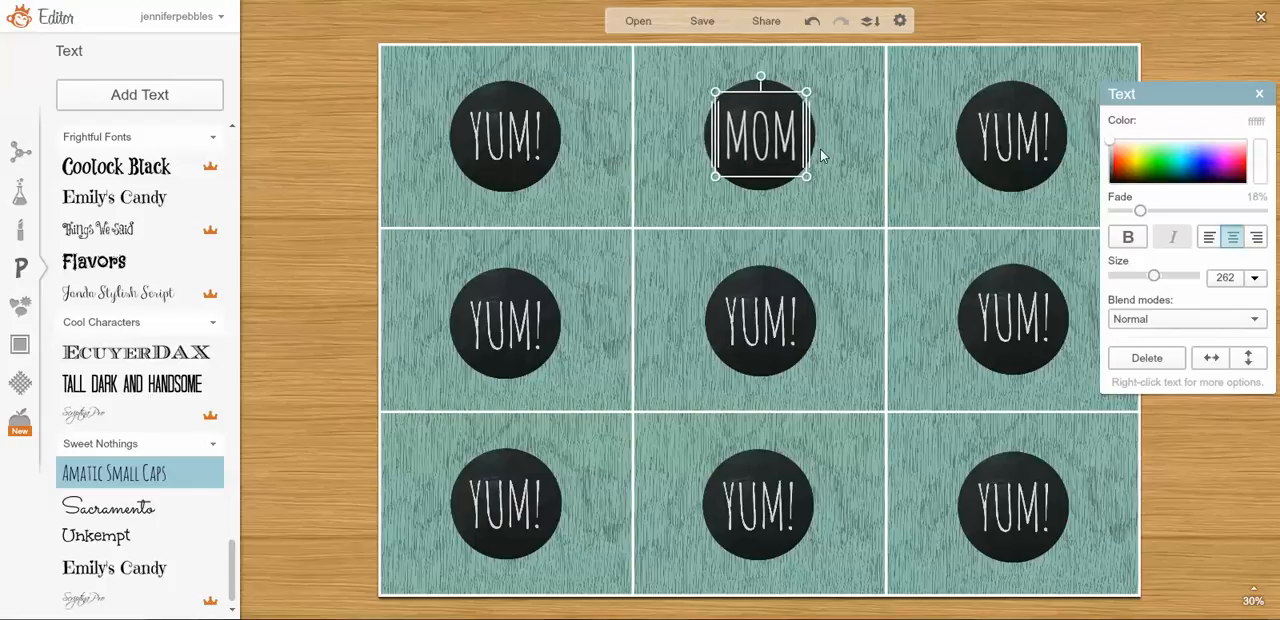
{"action": "left_click", "coordinate": [839, 156]}
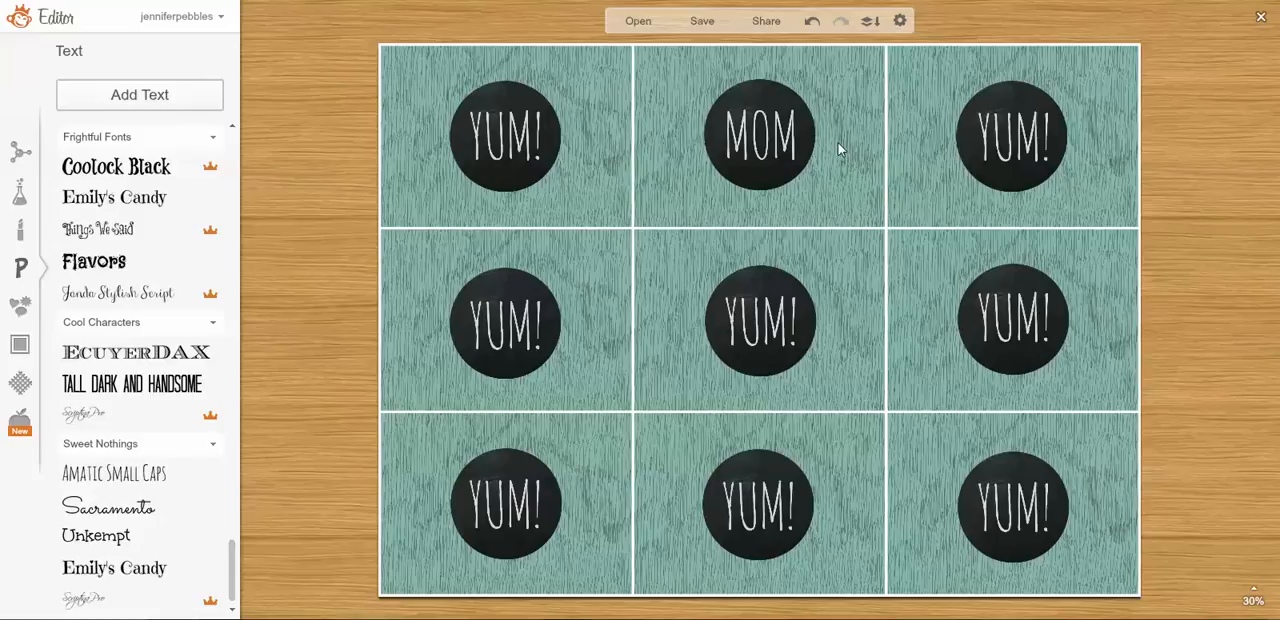
Change the upper-middle circle's text back to "YUM!".
{"action": "left_click", "coordinate": [774, 140]}
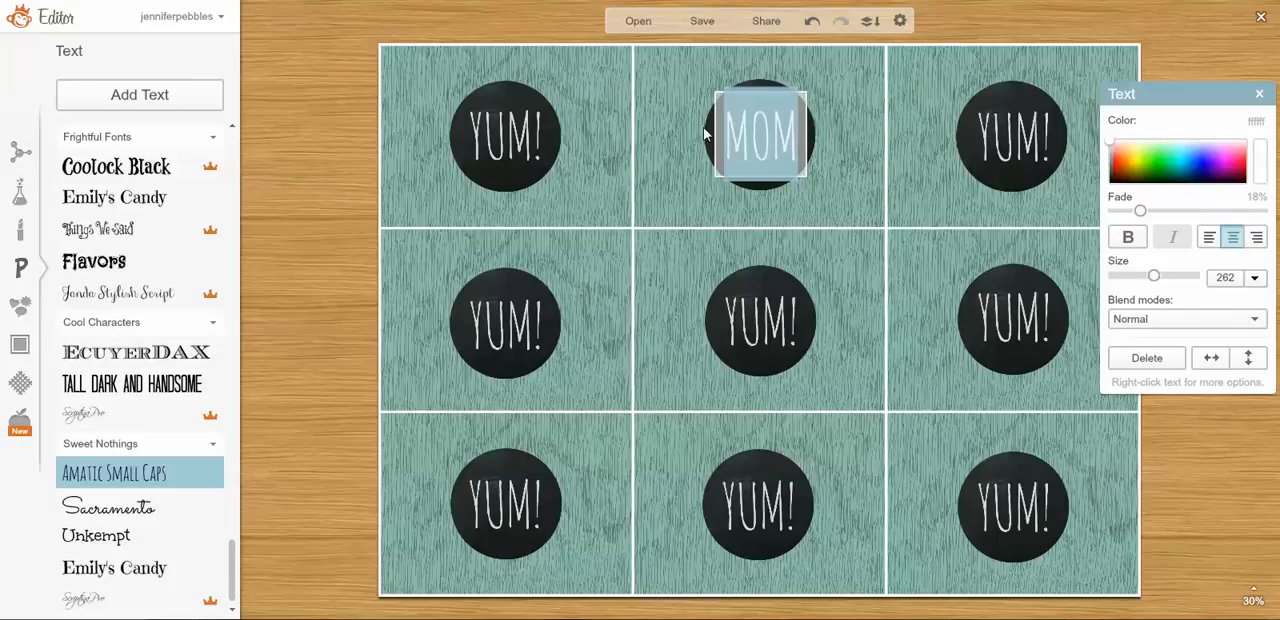
{"action": "type", "text": "YUM!"}
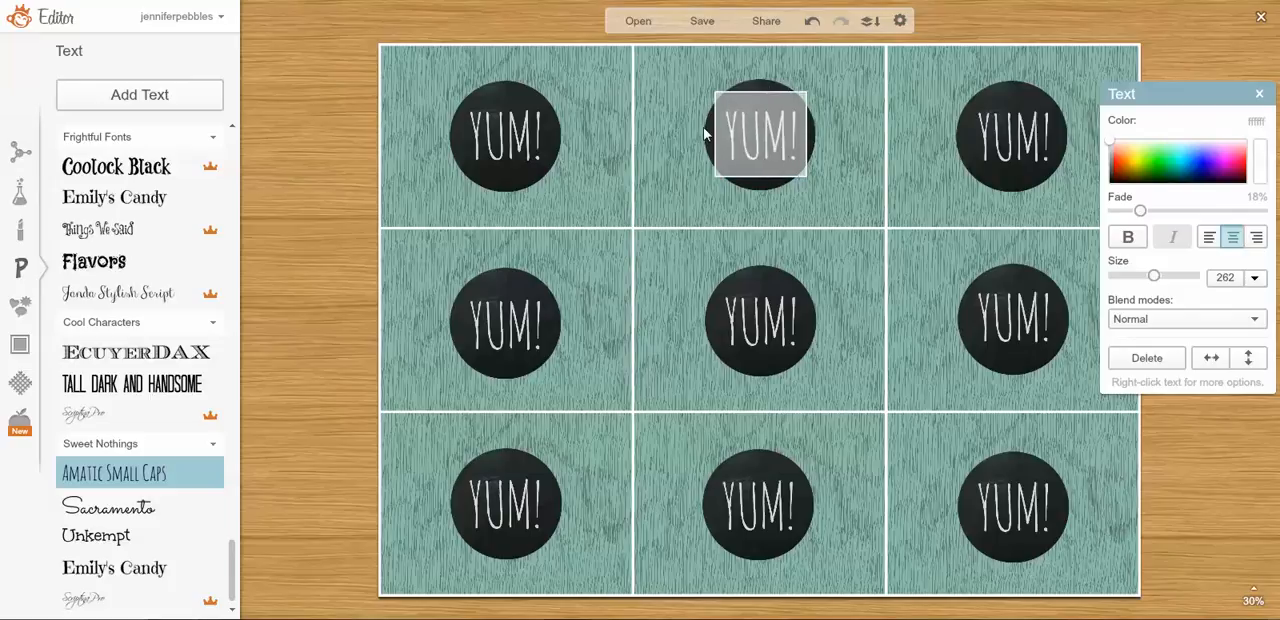
{"action": "left_click", "coordinate": [689, 124]}
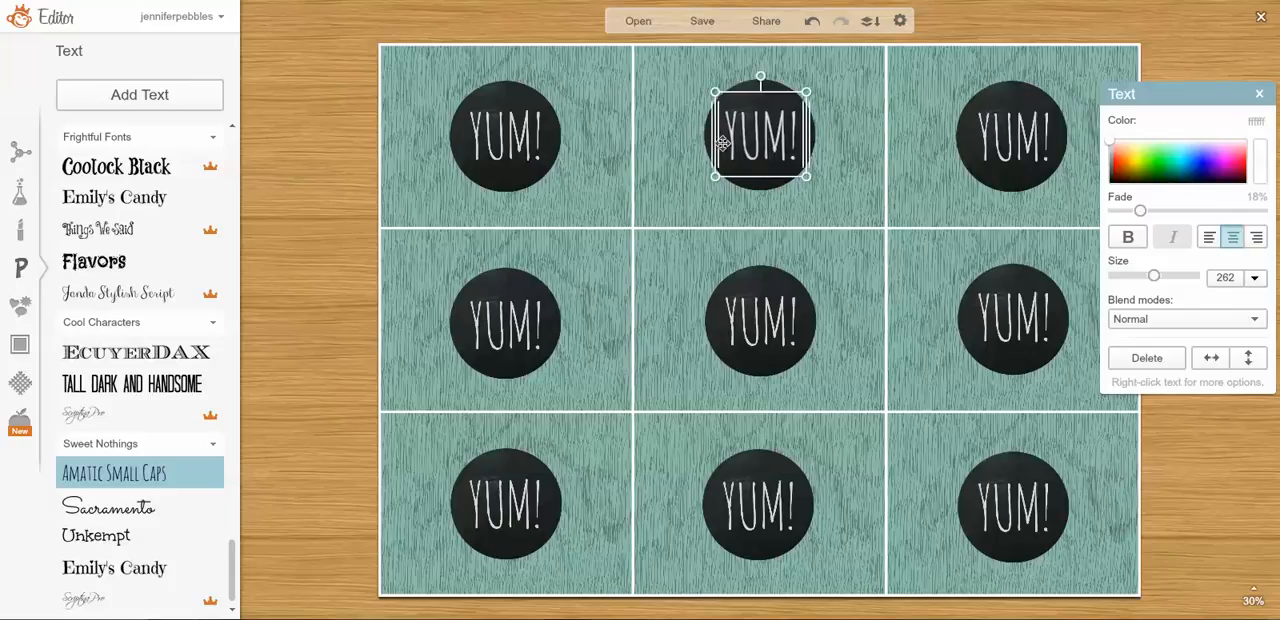
Deselect the text and flatten all circle and text elements into the background image.
{"action": "left_click", "coordinate": [854, 174]}
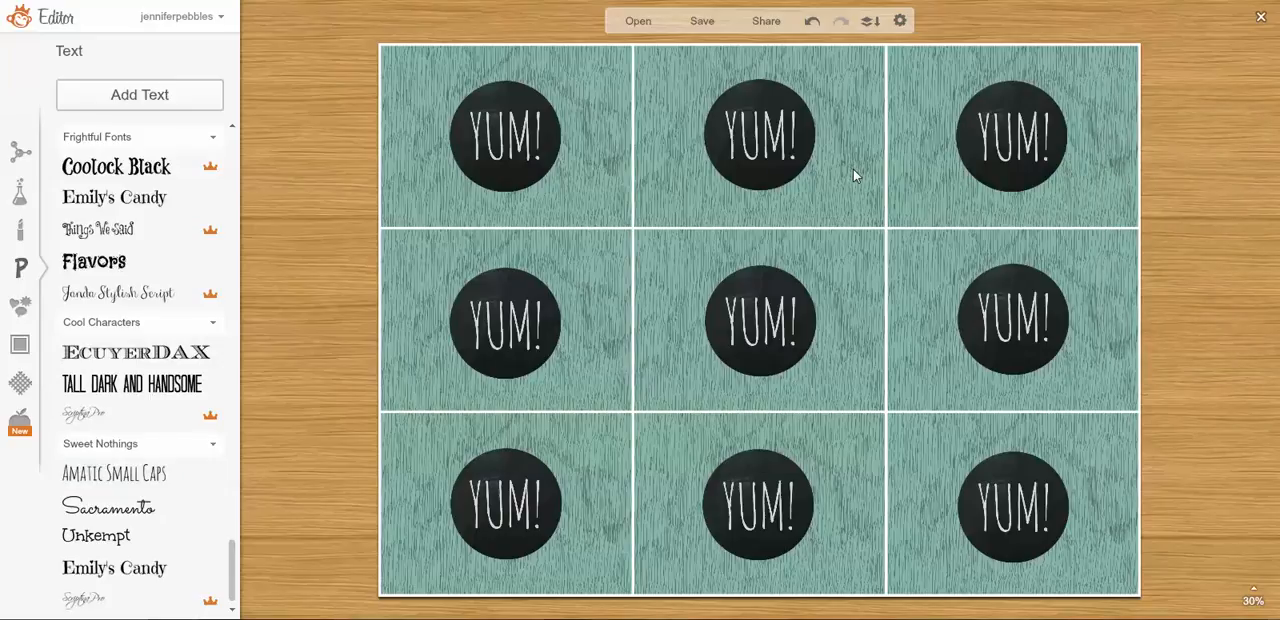
{"action": "left_click", "coordinate": [869, 21]}
Browse the overlay categories, from General through Scrapbooky to Nature, for a decoration suited to the cards.
{"action": "left_click", "coordinate": [27, 316]}
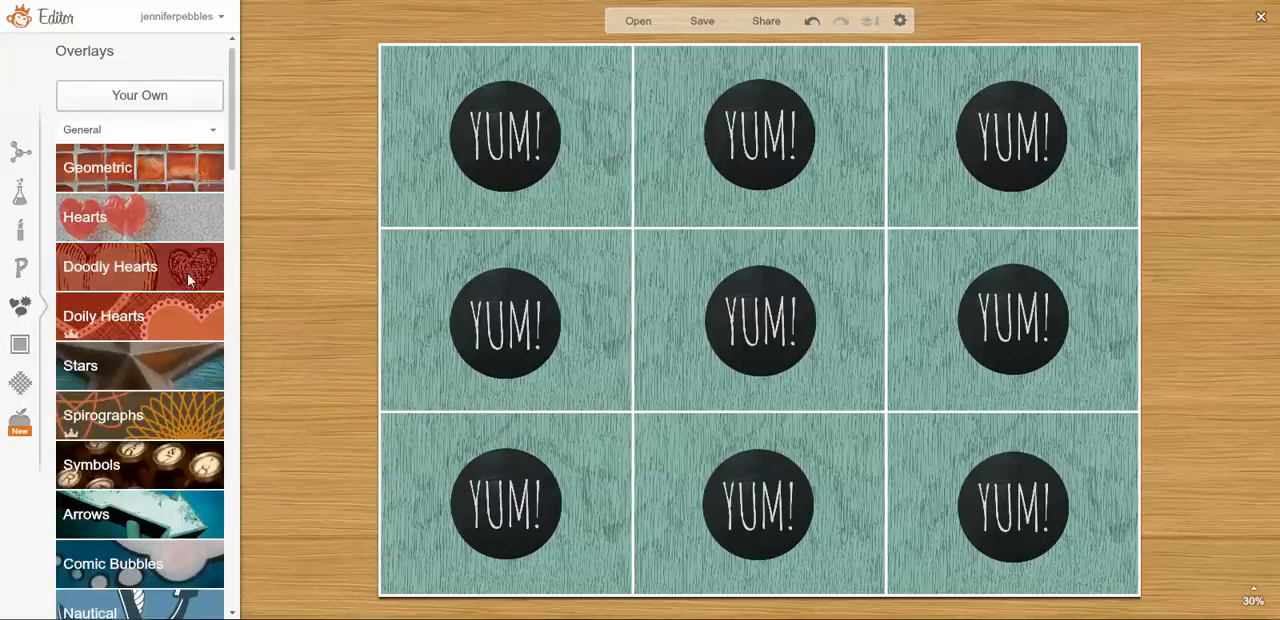
{"action": "scroll", "coordinate": [189, 278], "scroll_direction": "down", "scroll_amount": 1}
{"action": "scroll", "coordinate": [188, 278], "scroll_direction": "down", "scroll_amount": 1}
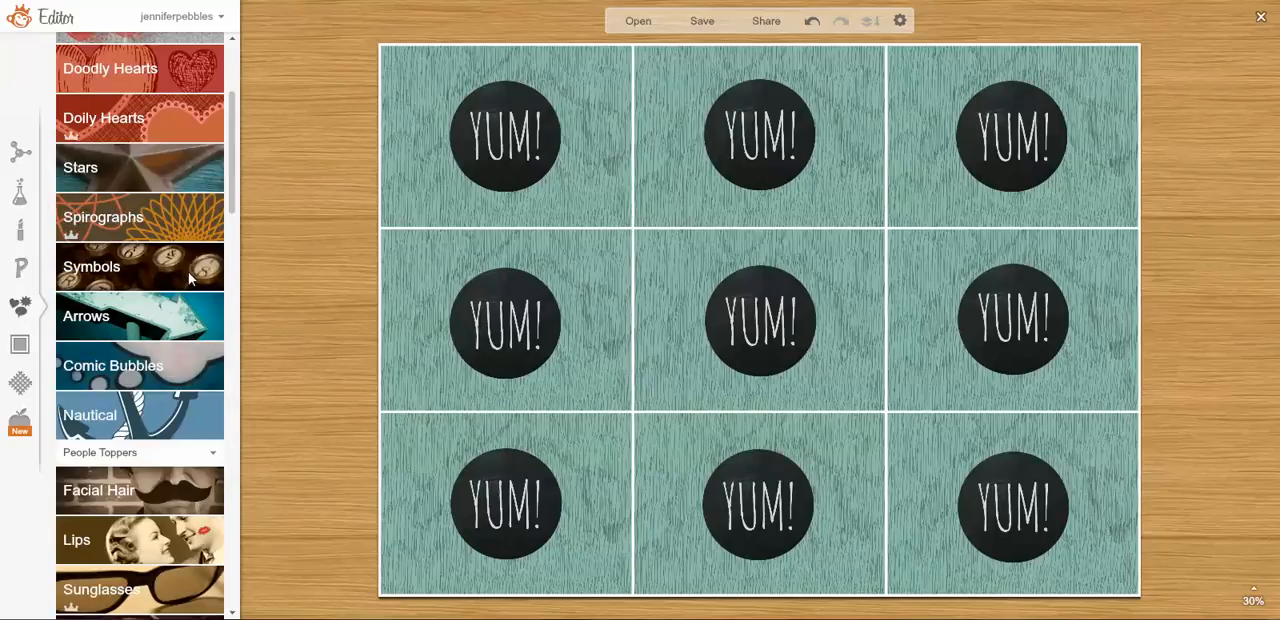
{"action": "scroll", "coordinate": [188, 278], "scroll_direction": "down", "scroll_amount": 2}
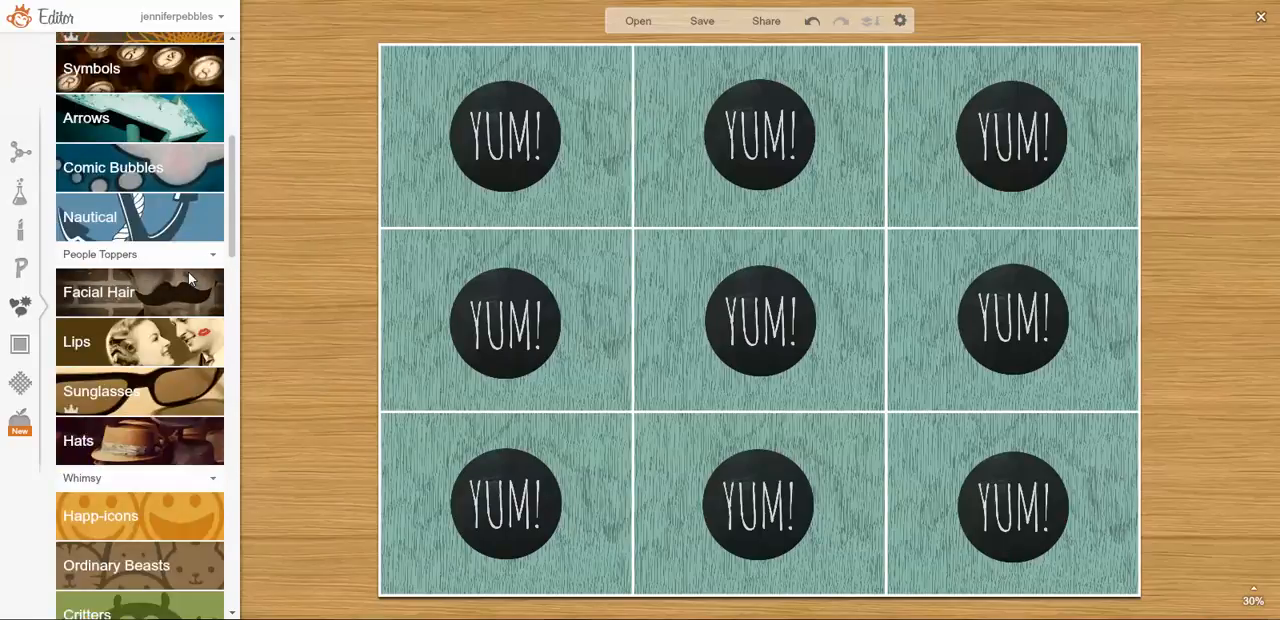
{"action": "scroll", "coordinate": [188, 278], "scroll_direction": "down", "scroll_amount": 4}
{"action": "scroll", "coordinate": [187, 279], "scroll_direction": "down", "scroll_amount": 4}
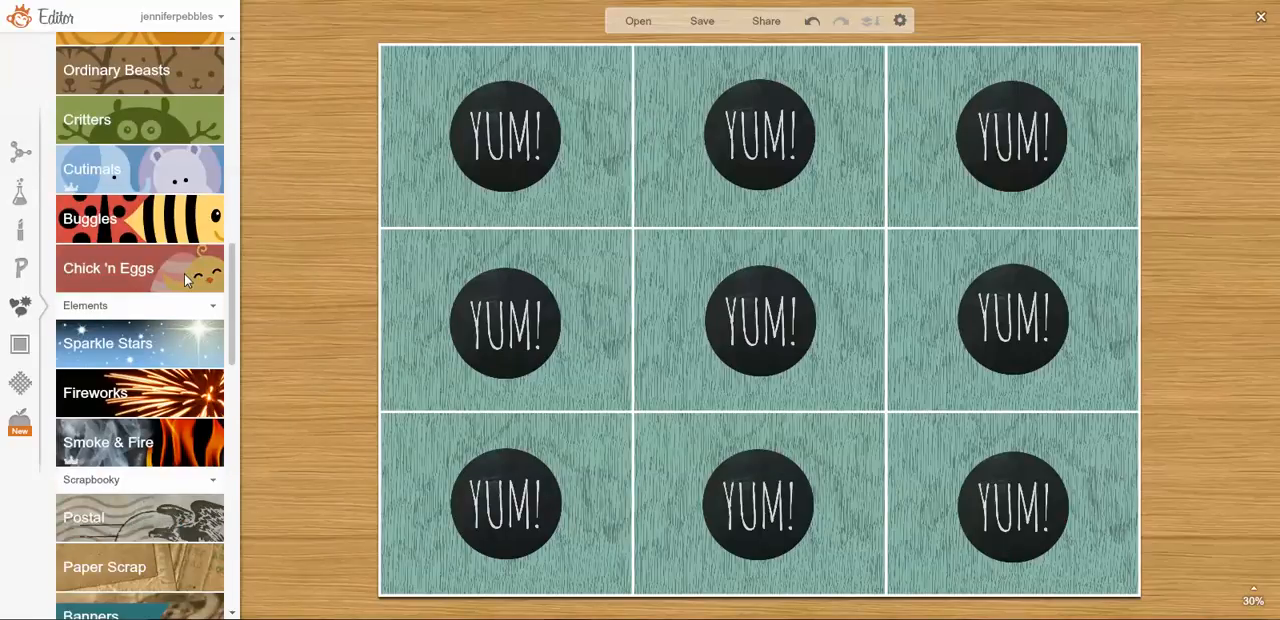
{"action": "scroll", "coordinate": [183, 279], "scroll_direction": "down", "scroll_amount": 1}
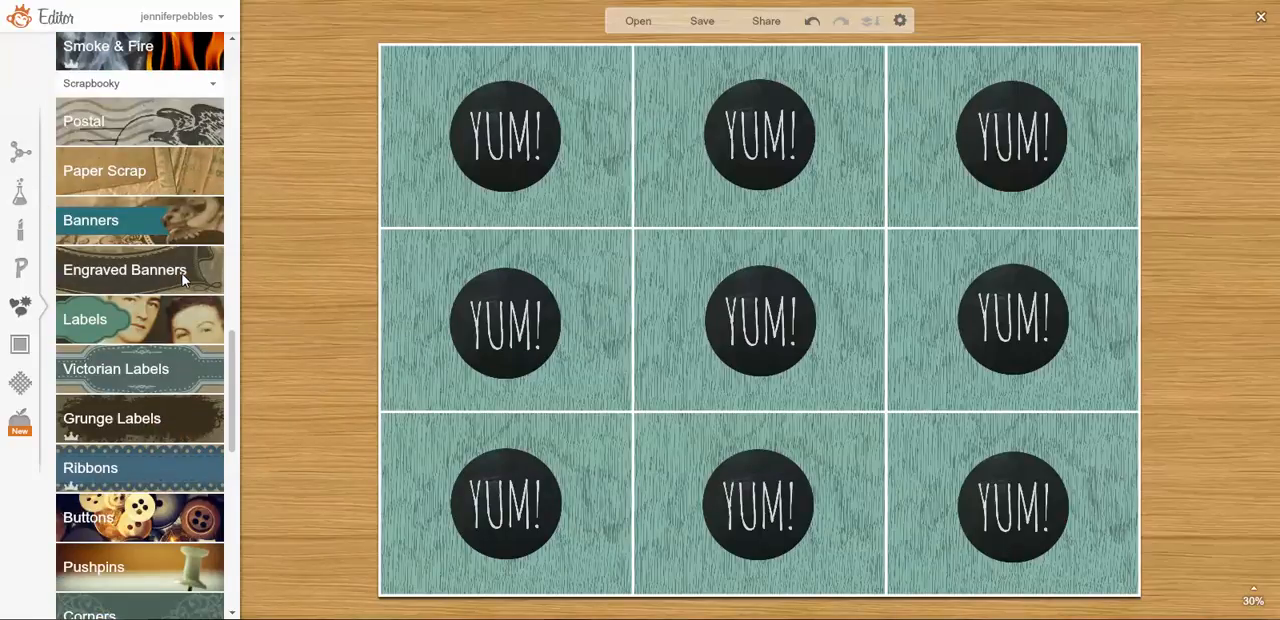
{"action": "scroll", "coordinate": [181, 275], "scroll_direction": "down", "scroll_amount": 1}
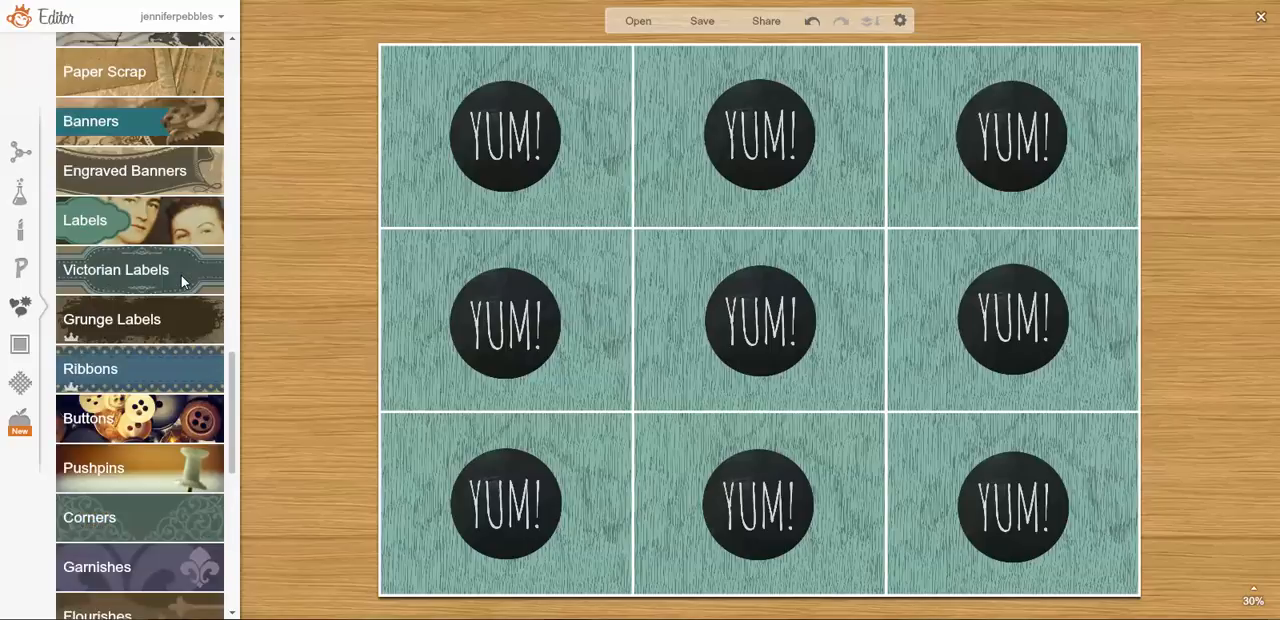
{"action": "scroll", "coordinate": [181, 275], "scroll_direction": "down", "scroll_amount": 1}
{"action": "scroll", "coordinate": [181, 275], "scroll_direction": "down", "scroll_amount": 4}
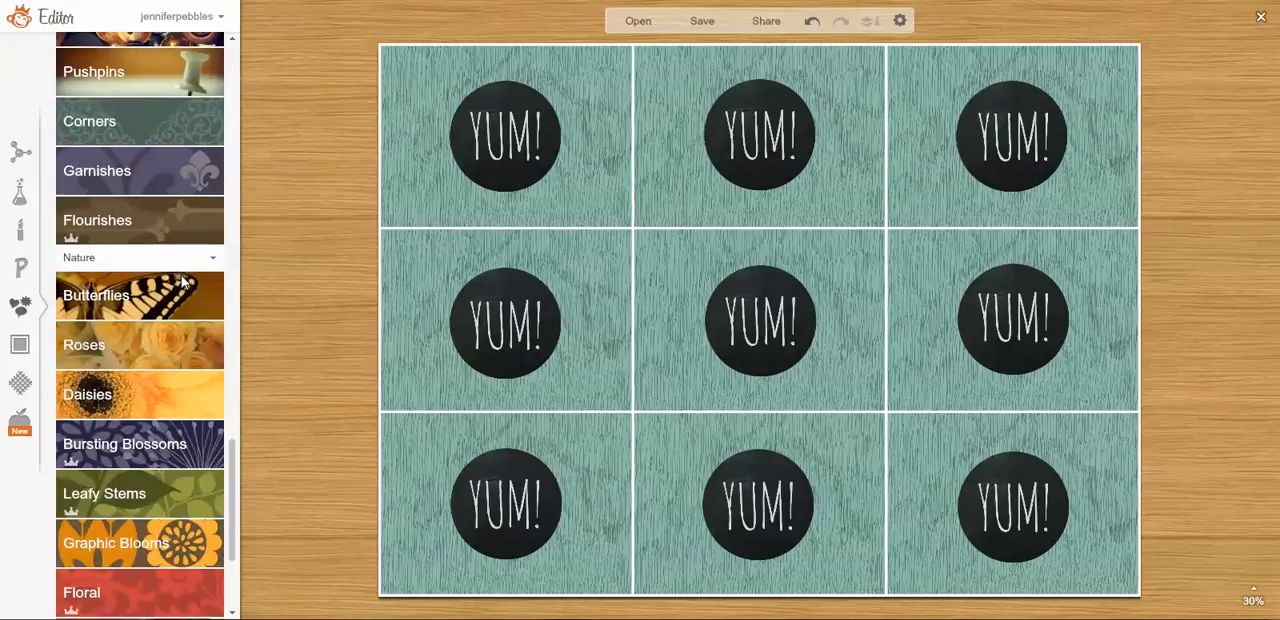
{"action": "scroll", "coordinate": [181, 273], "scroll_direction": "up", "scroll_amount": 3}
{"action": "scroll", "coordinate": [181, 273], "scroll_direction": "down", "scroll_amount": 1}
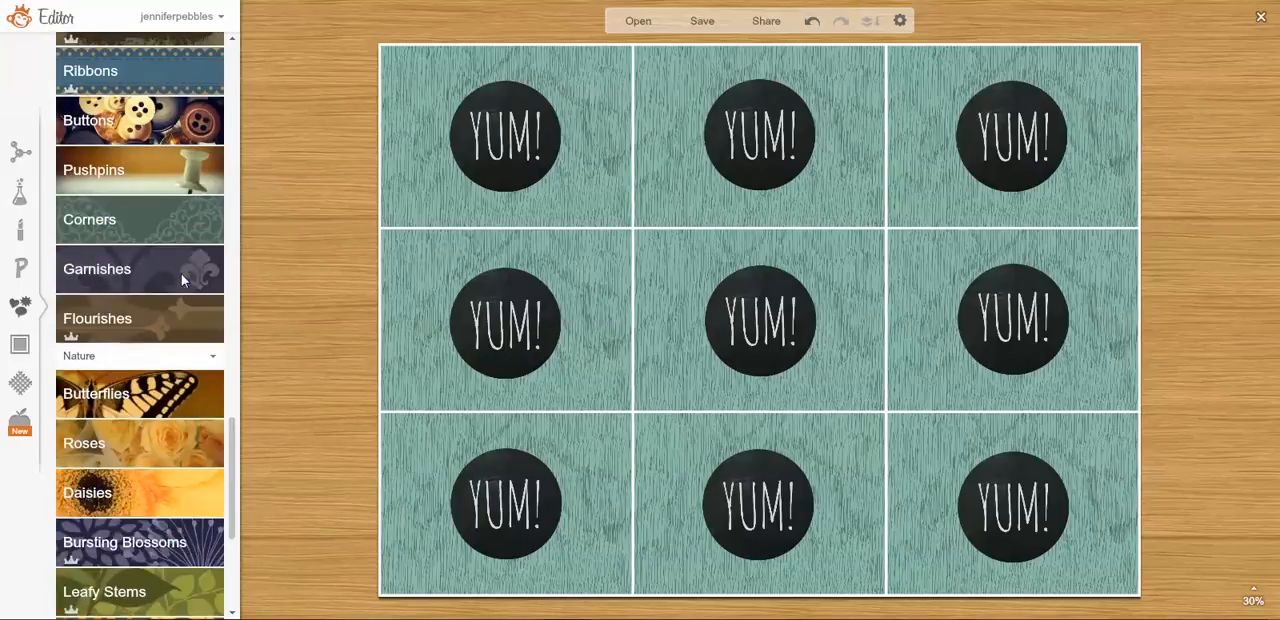
{"action": "scroll", "coordinate": [181, 273], "scroll_direction": "up", "scroll_amount": 2}
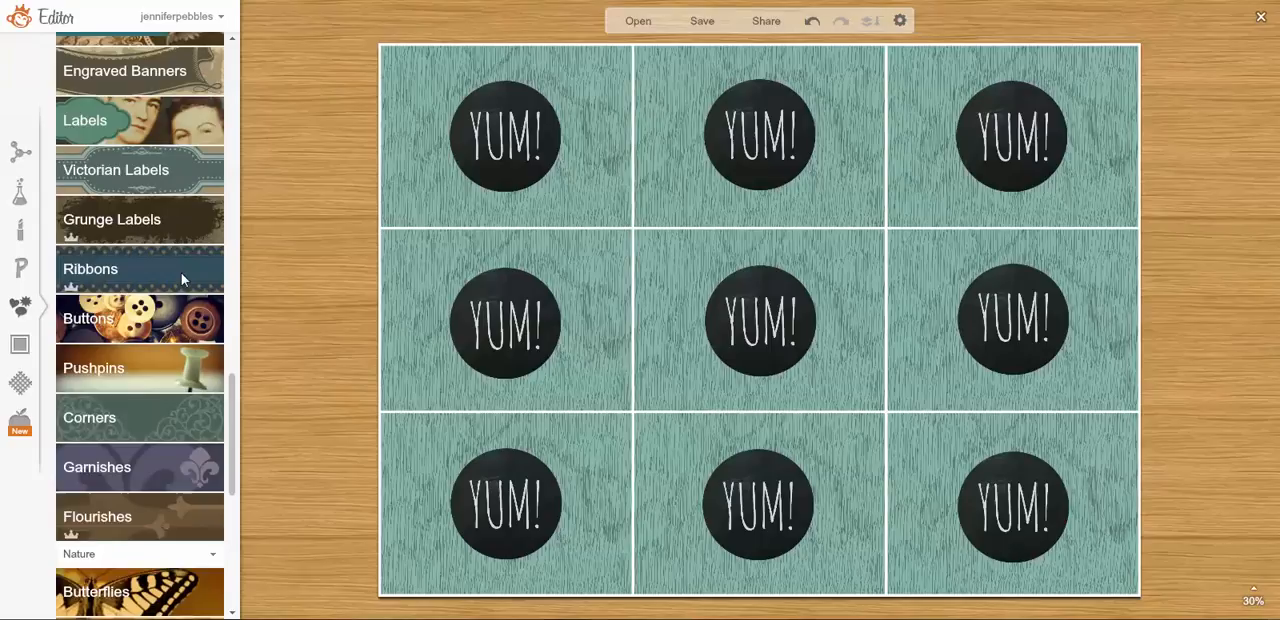
{"action": "scroll", "coordinate": [181, 273], "scroll_direction": "up", "scroll_amount": 2}
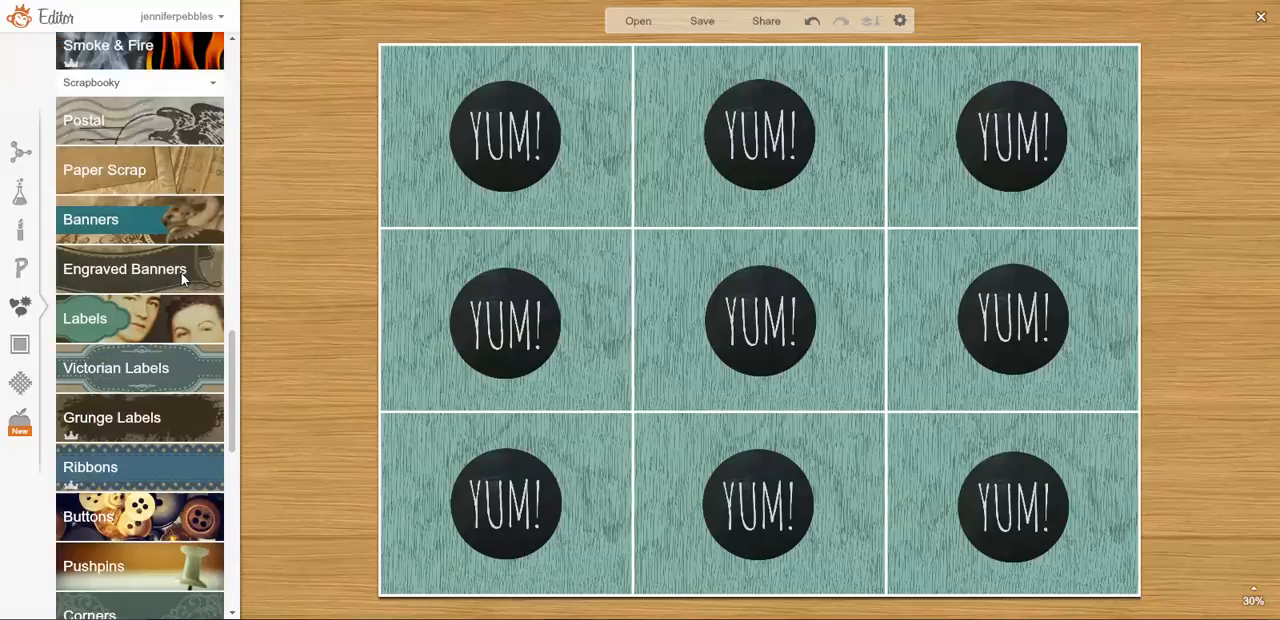
Add the double-ringed round seal from the Awards overlays of the School U theme.
{"action": "left_click", "coordinate": [20, 418]}
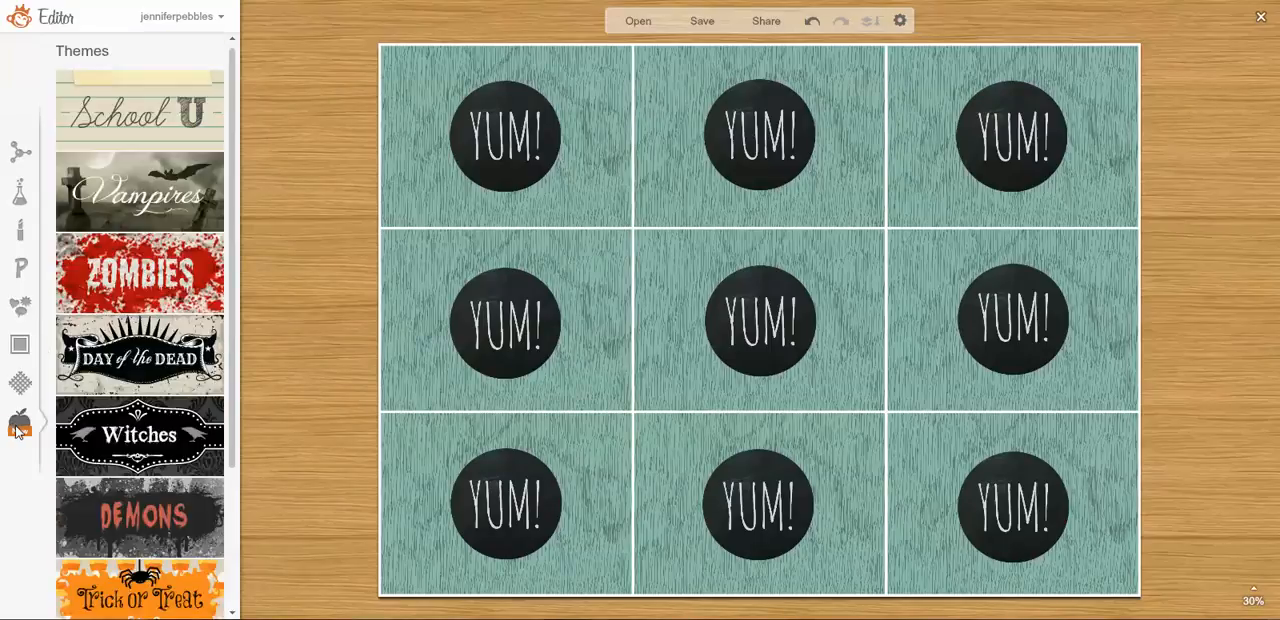
{"action": "left_click", "coordinate": [170, 100]}
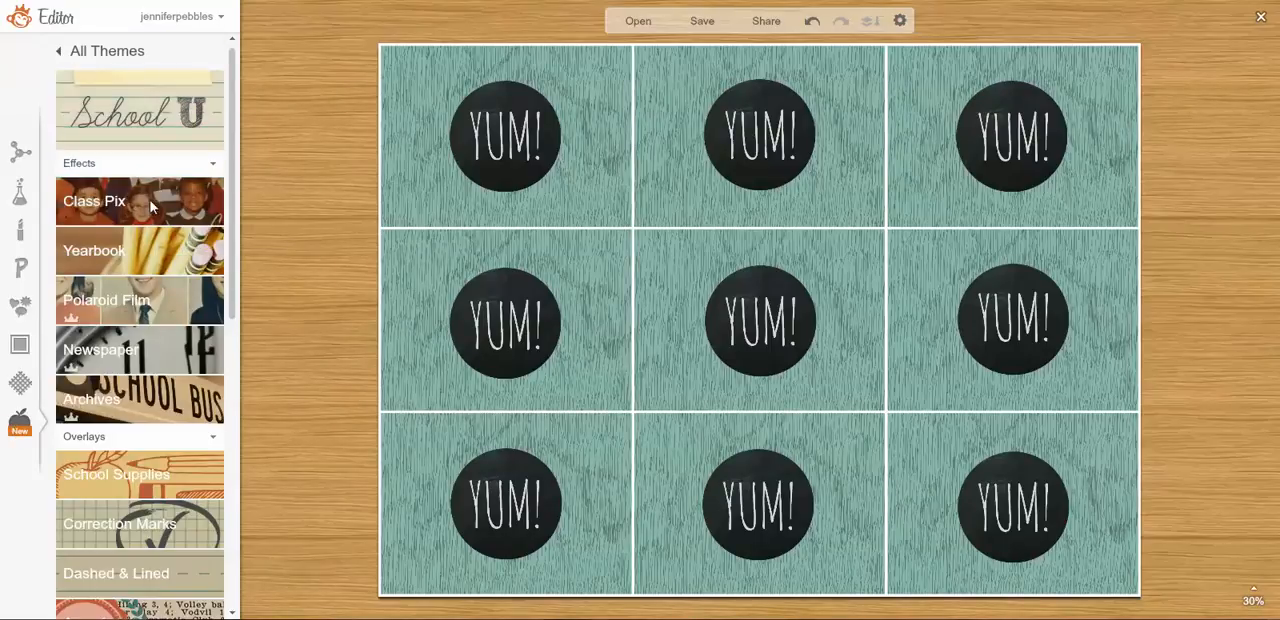
{"action": "scroll", "coordinate": [144, 209], "scroll_direction": "down", "scroll_amount": 2}
{"action": "left_click", "coordinate": [100, 424]}
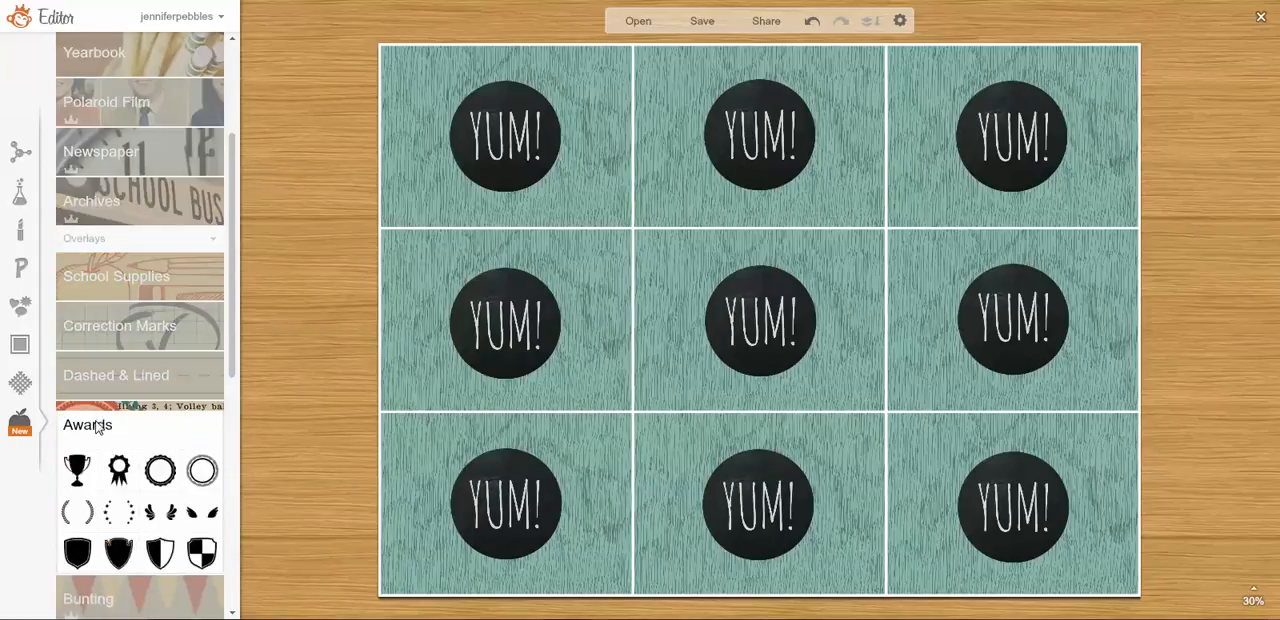
{"action": "left_click", "coordinate": [202, 472]}
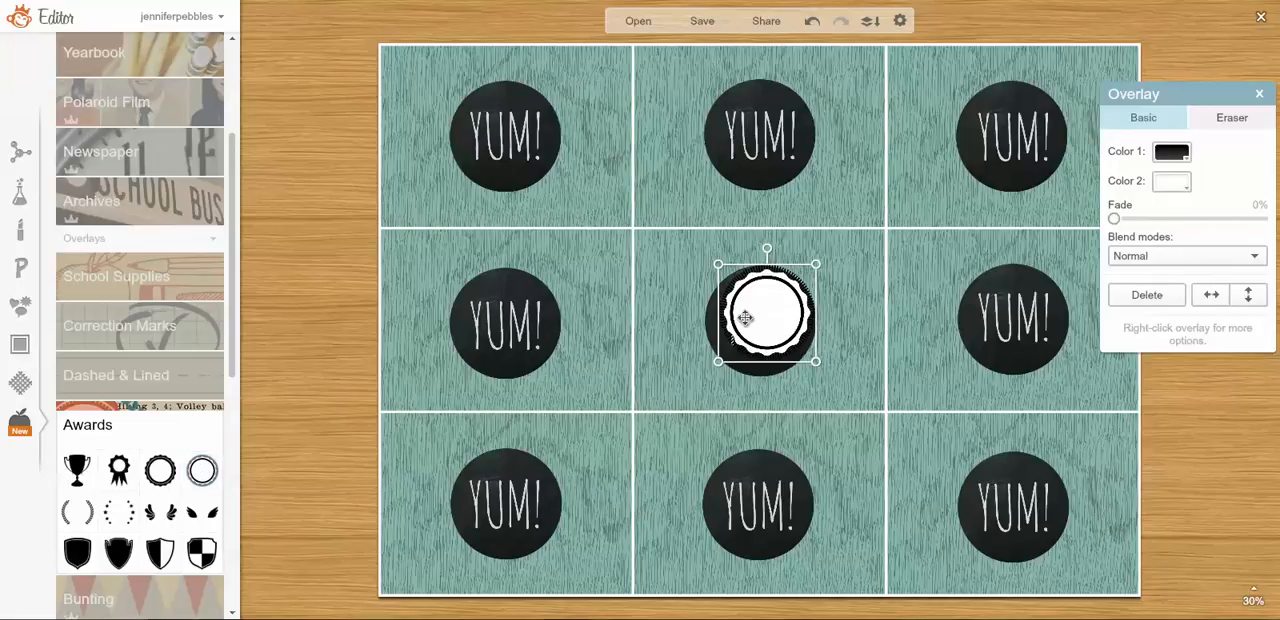
Enlarge the seal overlay until it extends beyond the middle card's black circle, and centre it over that circle.
{"action": "left_click_drag", "start_coordinate": [718, 265], "coordinate": [700, 254]}
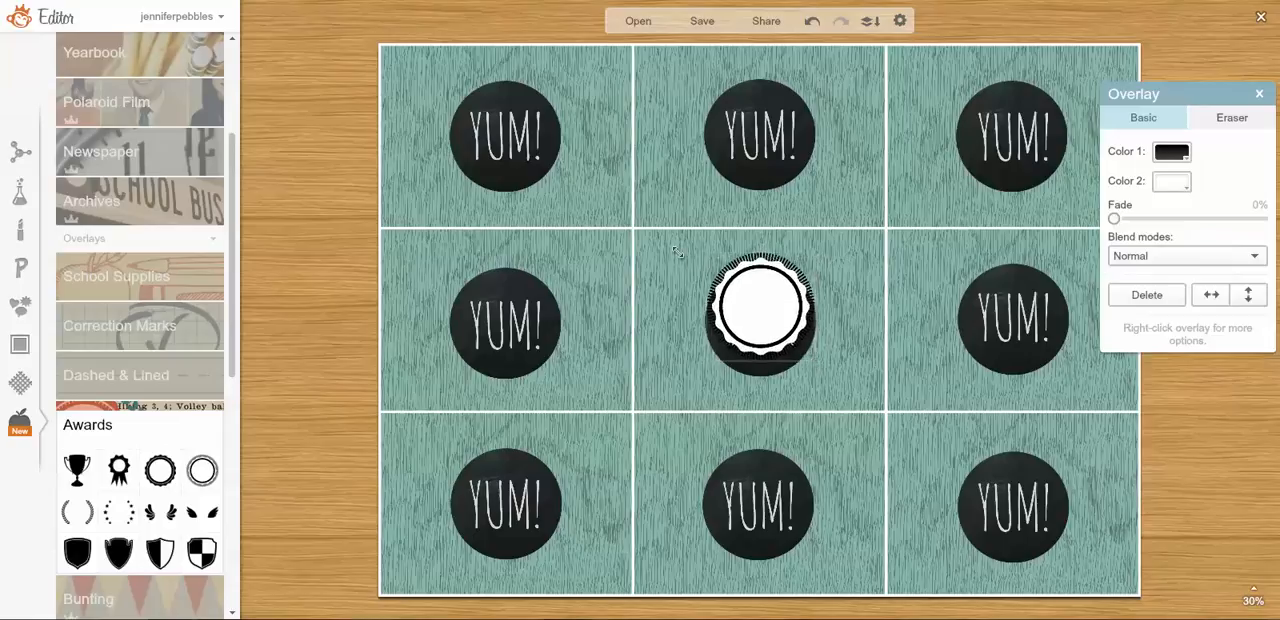
{"action": "left_click_drag", "start_coordinate": [815, 360], "coordinate": [847, 392]}
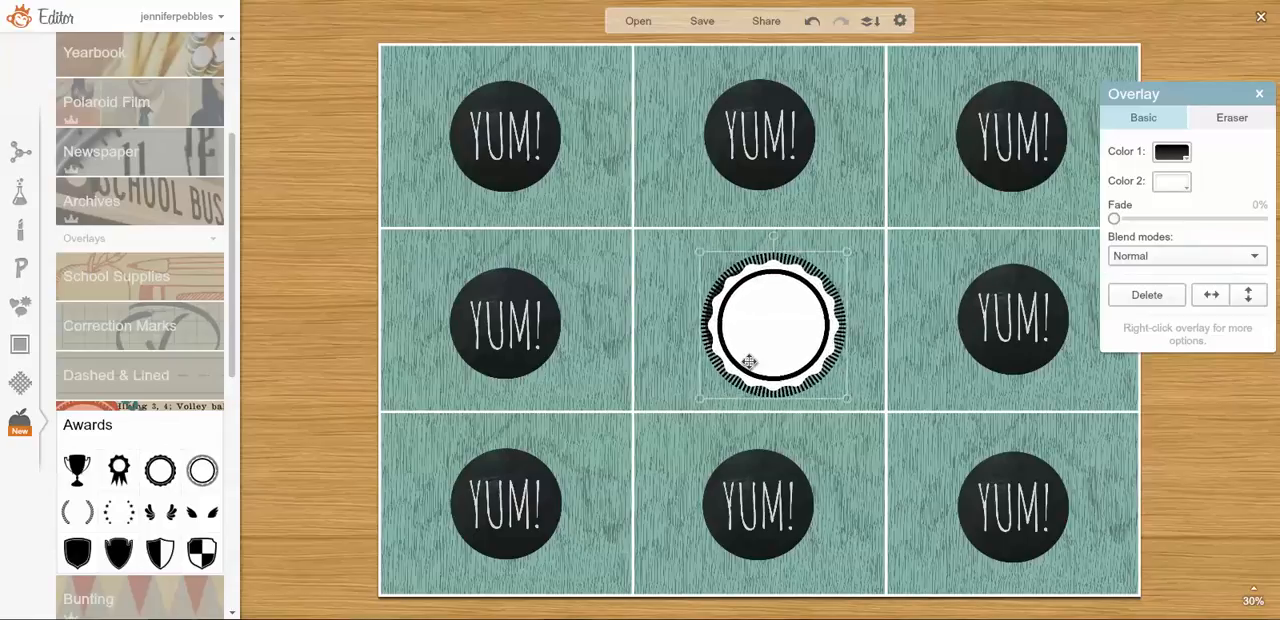
{"action": "left_click_drag", "start_coordinate": [749, 360], "coordinate": [743, 354]}
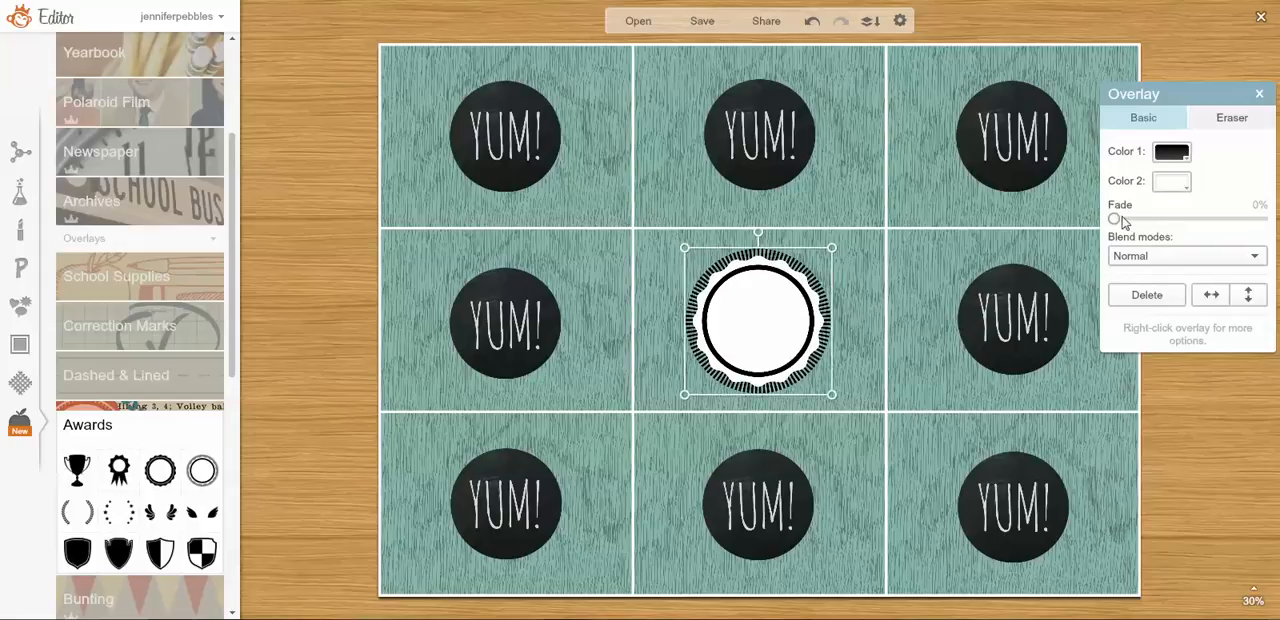
Fade the seal overlay to 60% and align it around the middle card's chalkboard circle.
{"action": "left_click_drag", "start_coordinate": [1114, 218], "coordinate": [1202, 220]}
{"action": "left_click_drag", "start_coordinate": [813, 276], "coordinate": [812, 276]}
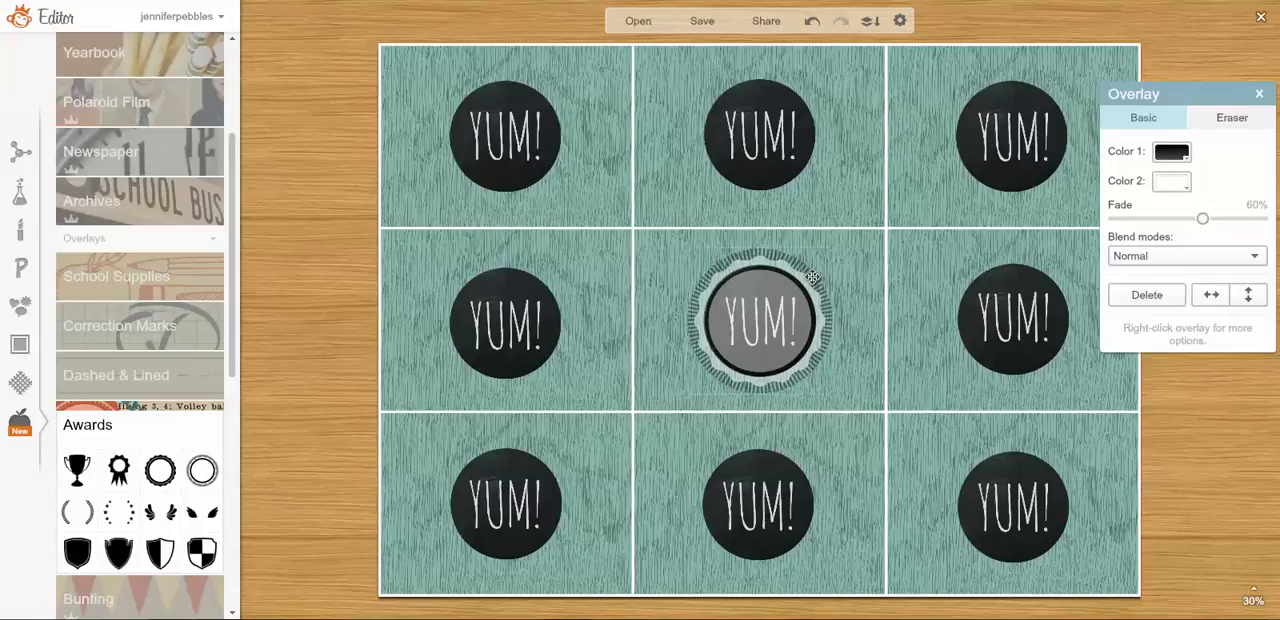
{"action": "left_click", "coordinate": [813, 276]}
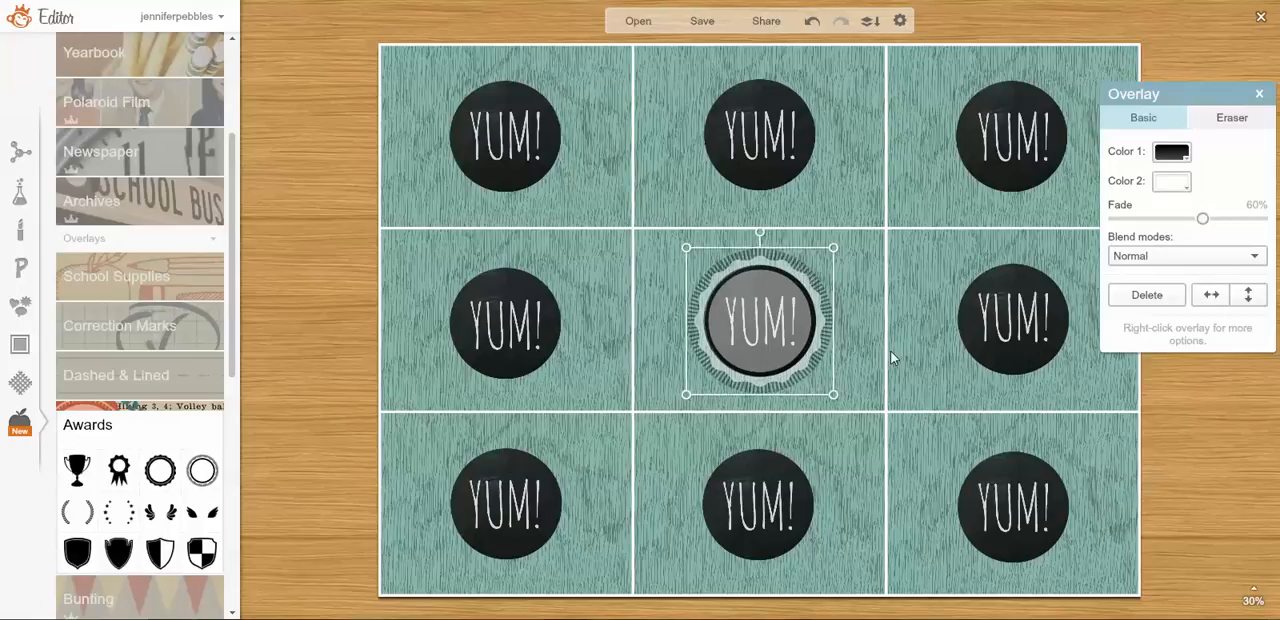
Fade the seal overlay to 71% and make its second colour transparent.
{"action": "left_click_drag", "start_coordinate": [1203, 219], "coordinate": [1221, 224]}
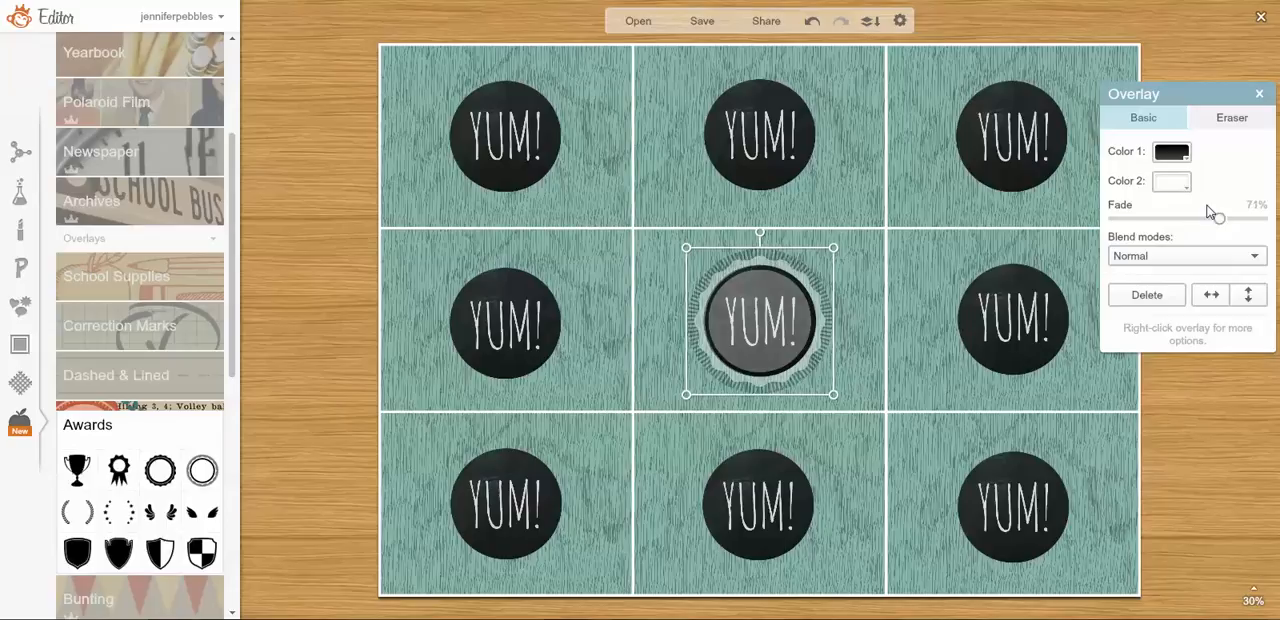
{"action": "left_click", "coordinate": [1187, 188]}
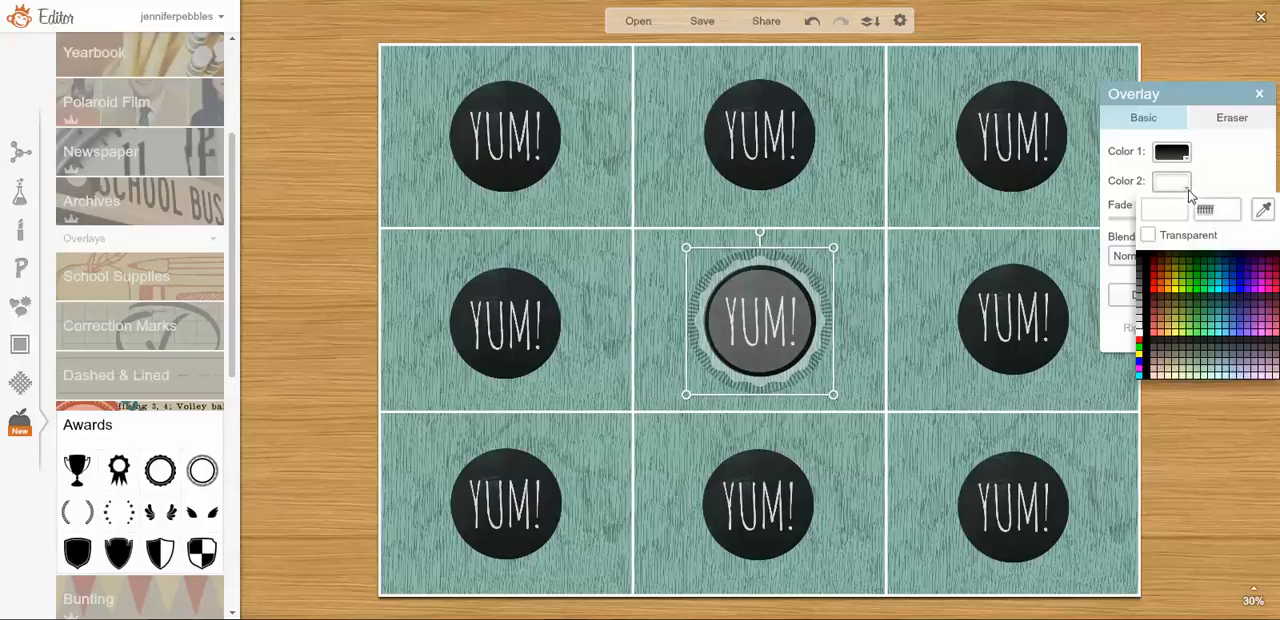
{"action": "left_click", "coordinate": [1148, 235]}
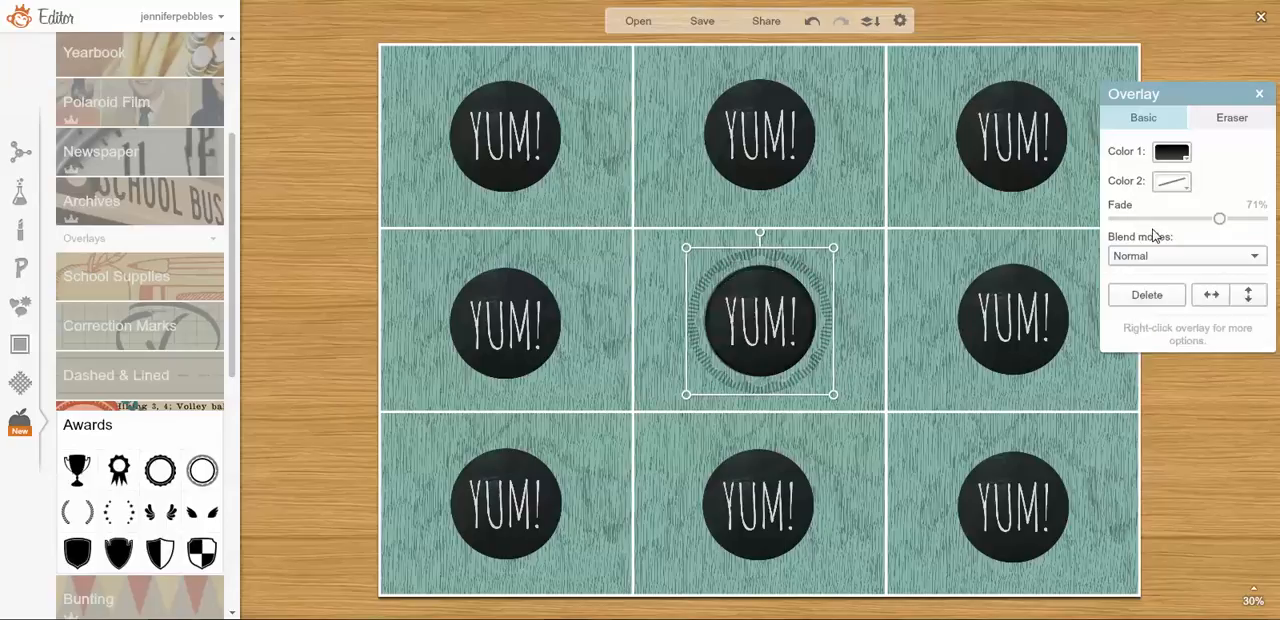
Try different fade levels on the seal overlay, settling on 63% with the Normal blend mode.
{"action": "left_click_drag", "start_coordinate": [1219, 218], "coordinate": [1077, 235]}
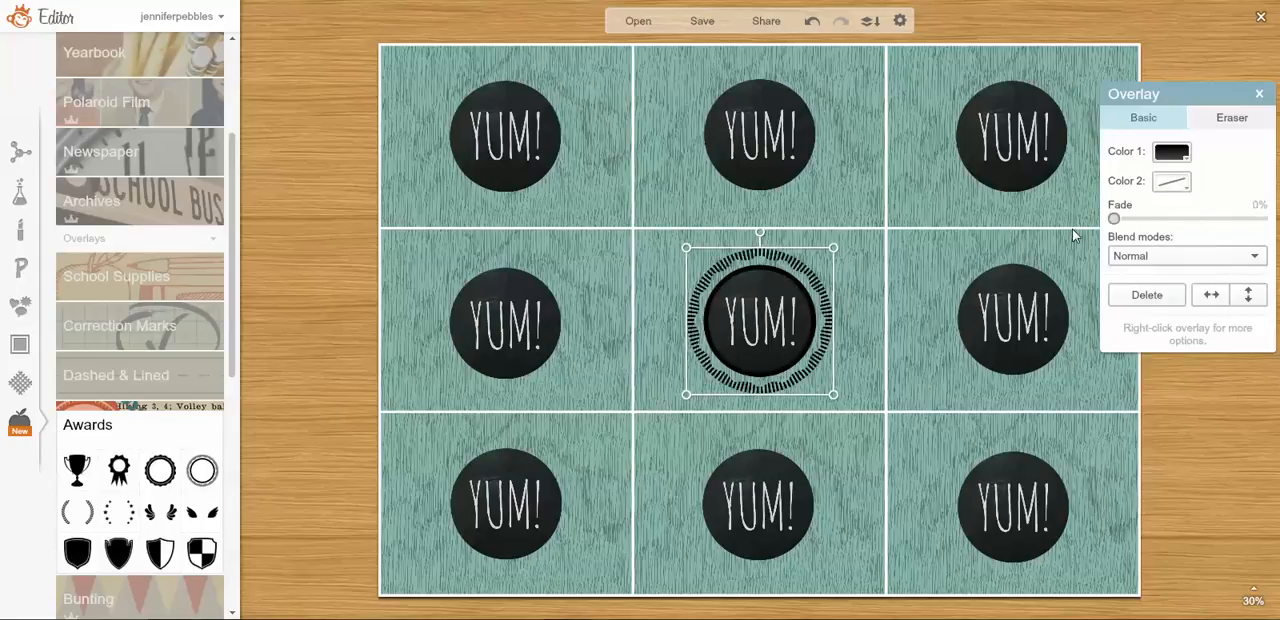
{"action": "left_click_drag", "start_coordinate": [1143, 232], "coordinate": [1192, 234]}
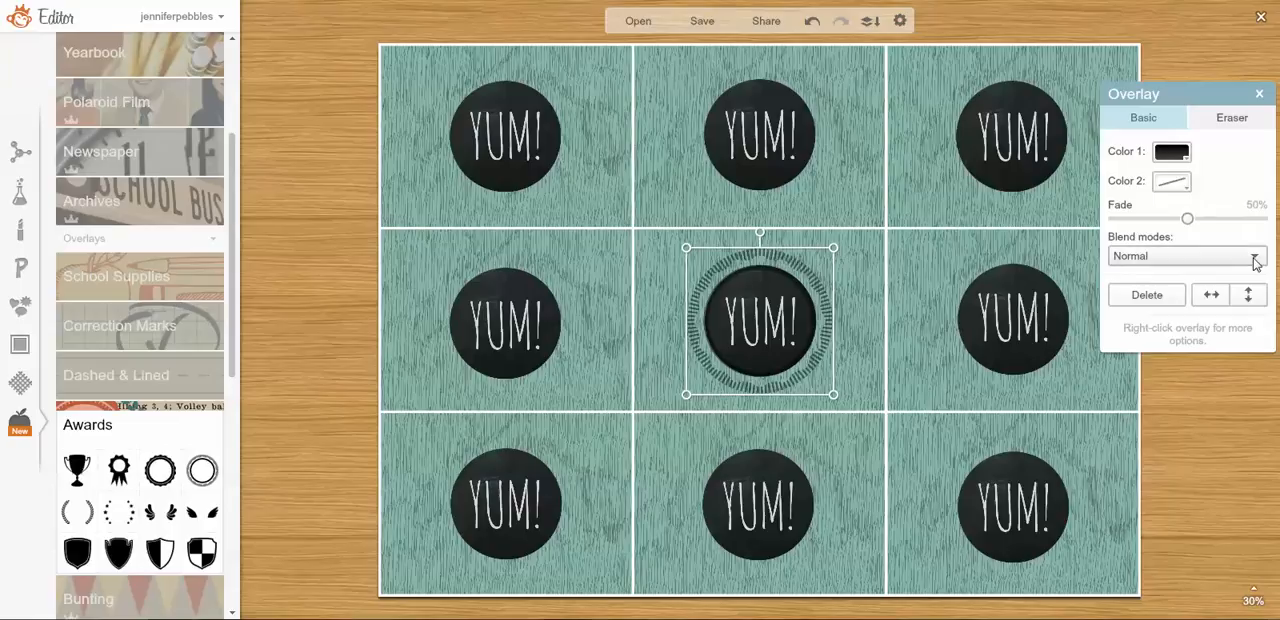
{"action": "left_click", "coordinate": [1212, 256]}
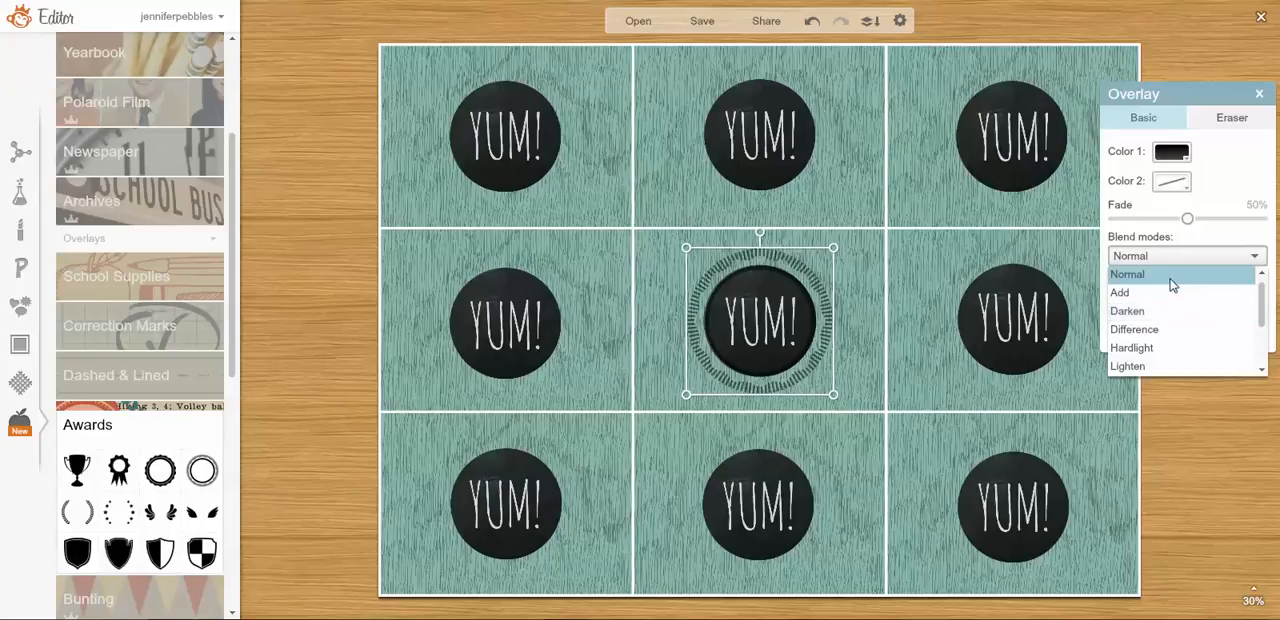
{"action": "left_click", "coordinate": [1173, 277]}
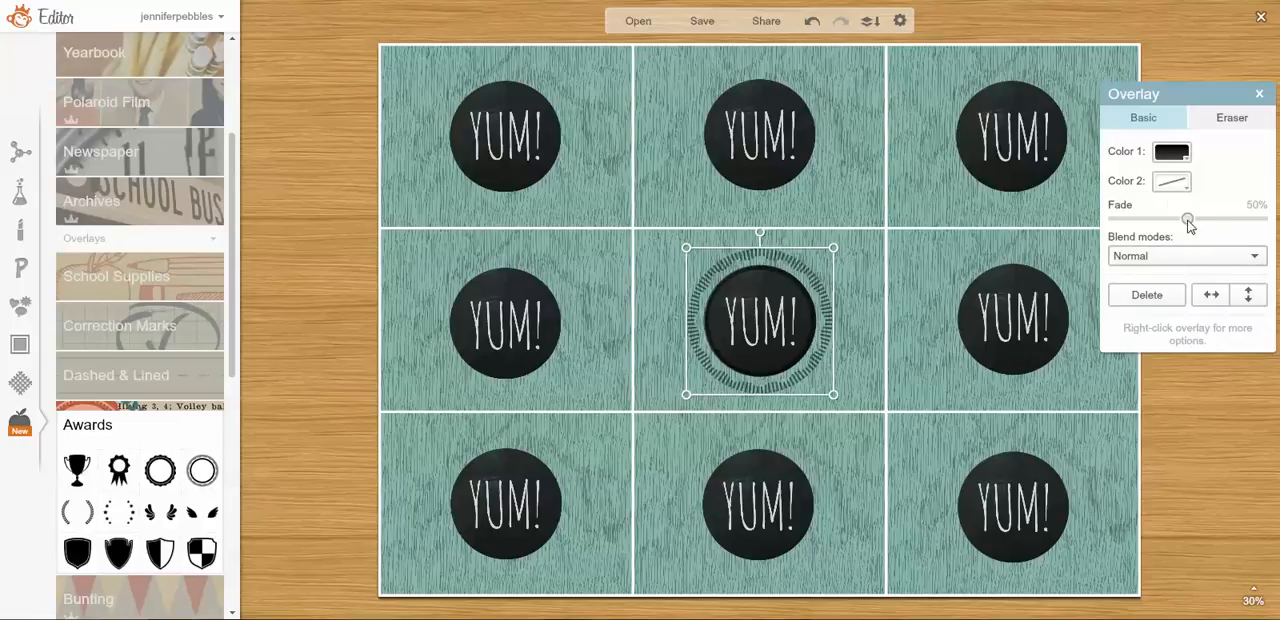
{"action": "left_click_drag", "start_coordinate": [1186, 219], "coordinate": [1212, 226]}
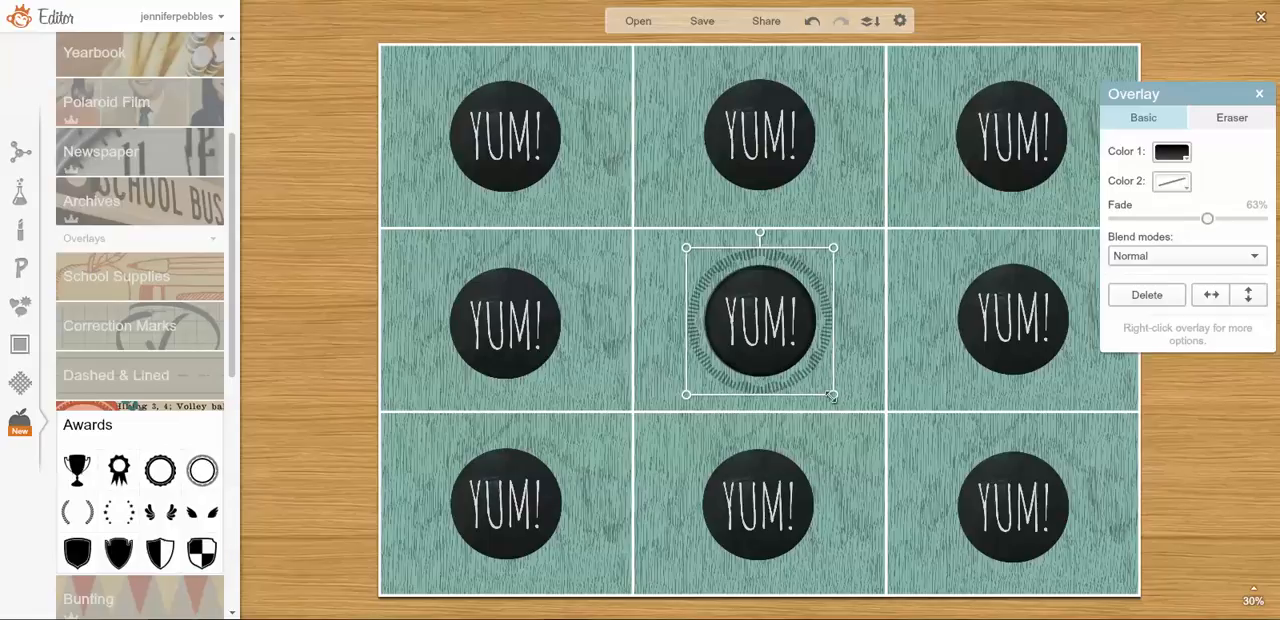
Shrink the seal overlay slightly so it closely frames the middle card's black circle, and recentre it there.
{"action": "left_click_drag", "start_coordinate": [834, 393], "coordinate": [826, 387]}
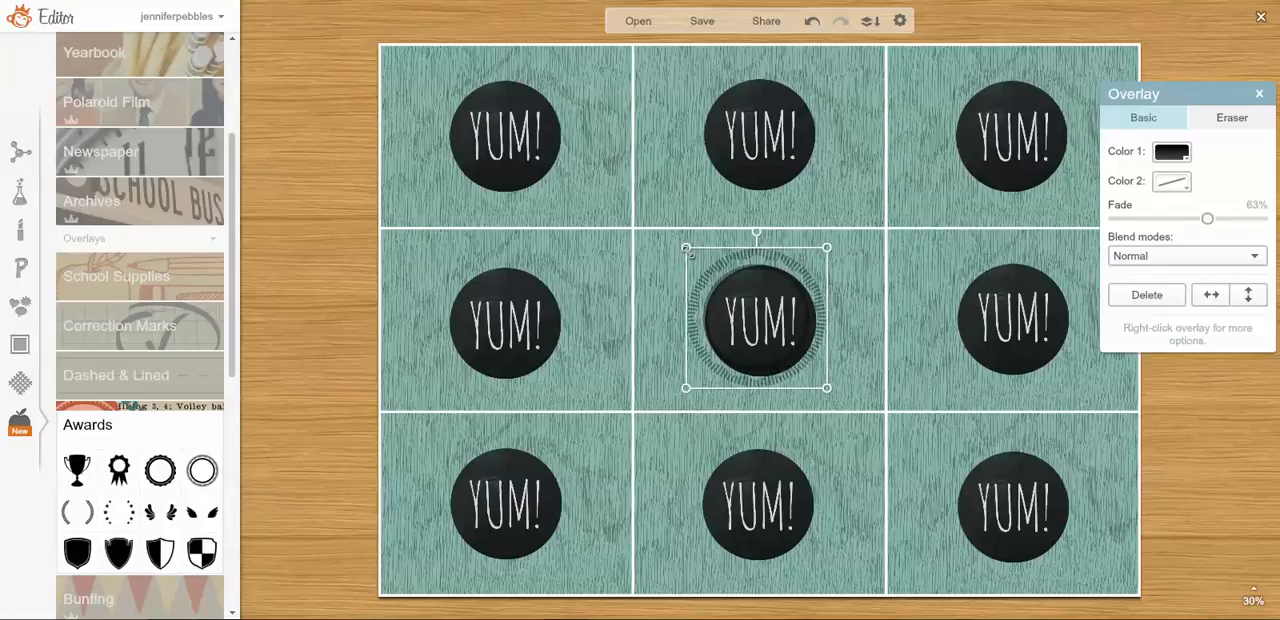
{"action": "left_click_drag", "start_coordinate": [686, 248], "coordinate": [694, 253]}
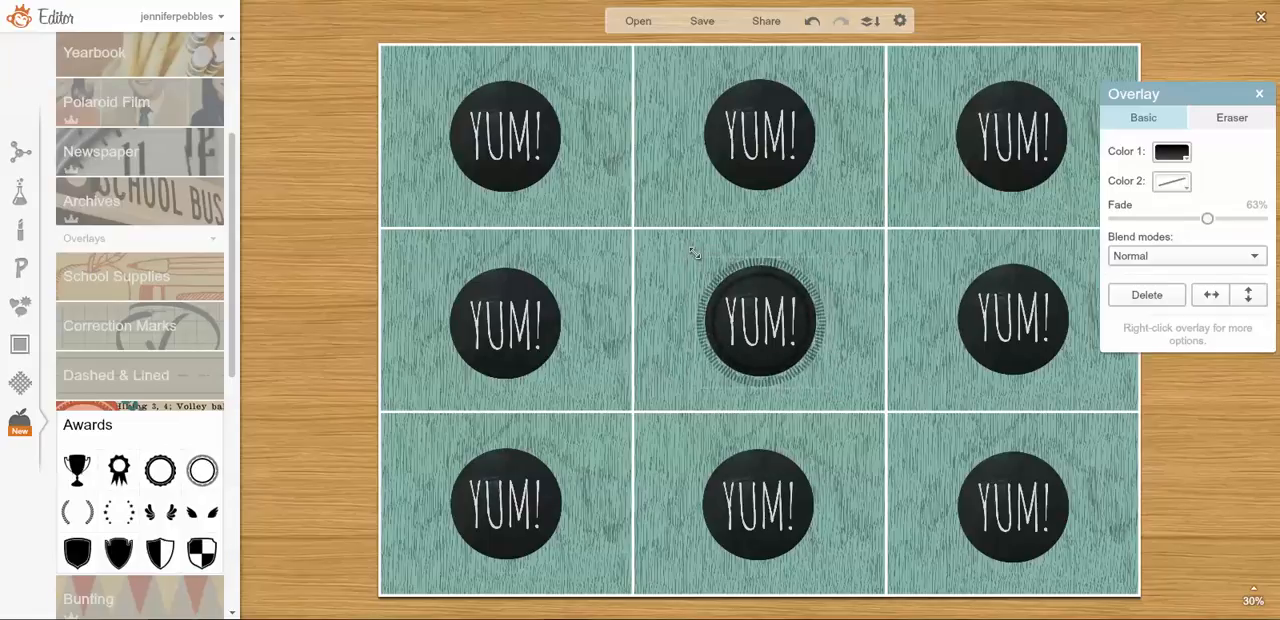
{"action": "left_click_drag", "start_coordinate": [744, 308], "coordinate": [741, 306]}
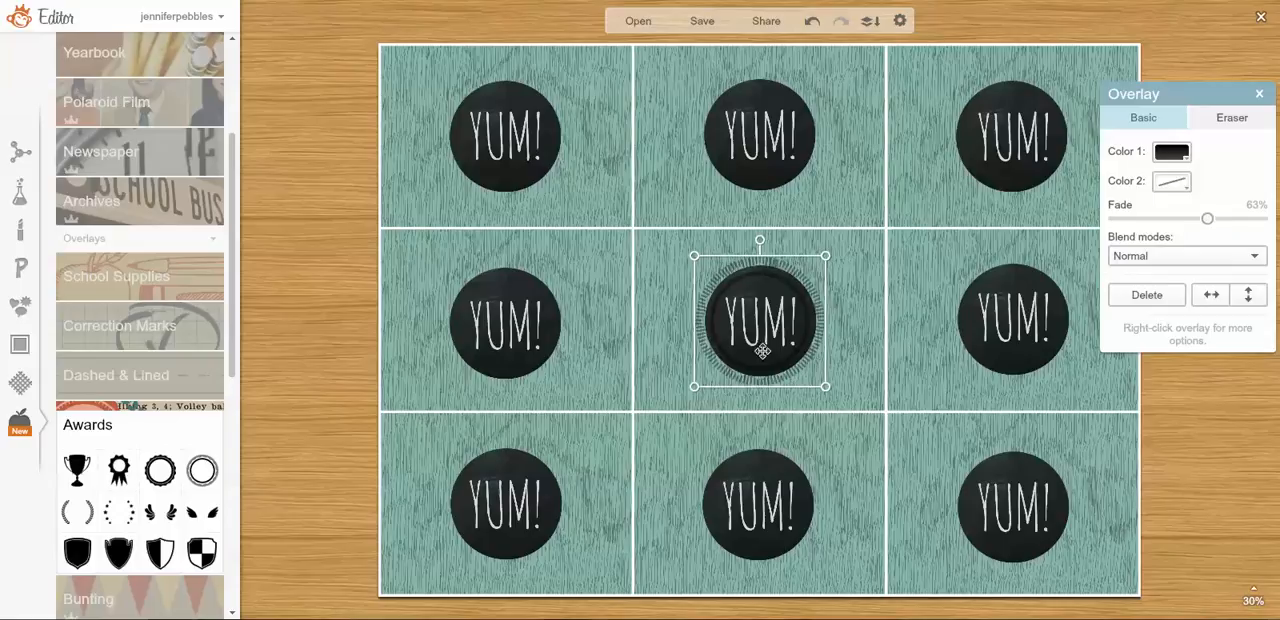
Duplicate the seal overlay onto all three cards of the top row, centring each copy around its black circle.
{"action": "right_click", "coordinate": [757, 337]}
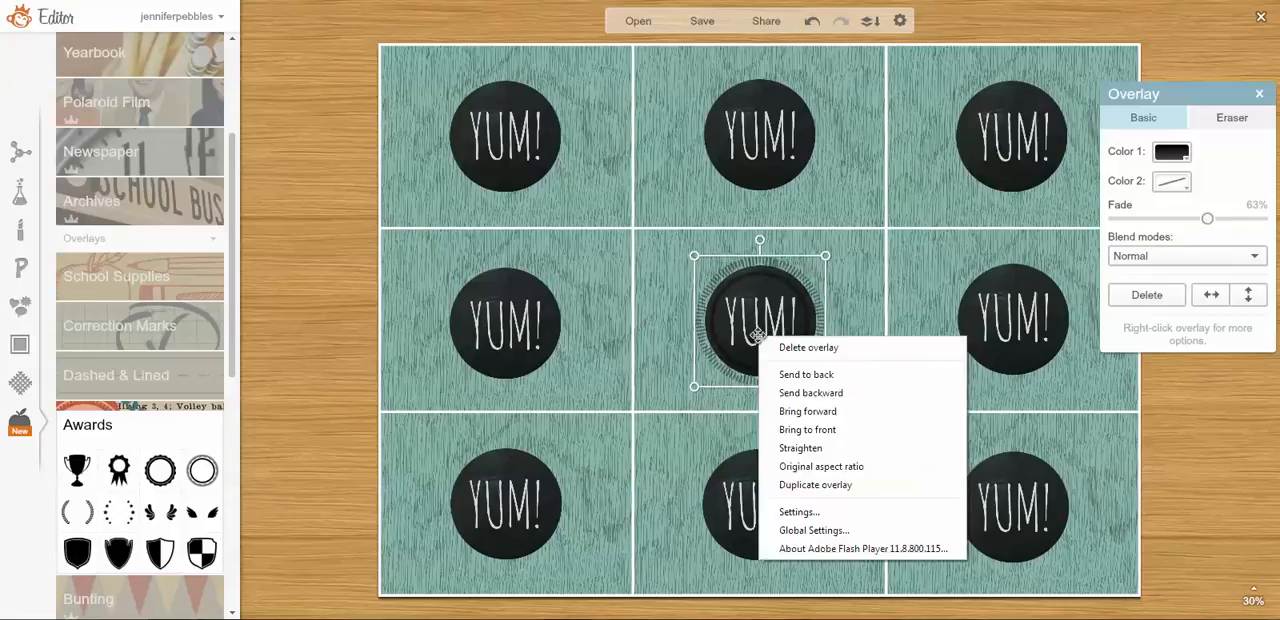
{"action": "left_click", "coordinate": [790, 484]}
{"action": "left_click_drag", "start_coordinate": [763, 360], "coordinate": [497, 160]}
{"action": "right_click", "coordinate": [497, 160]}
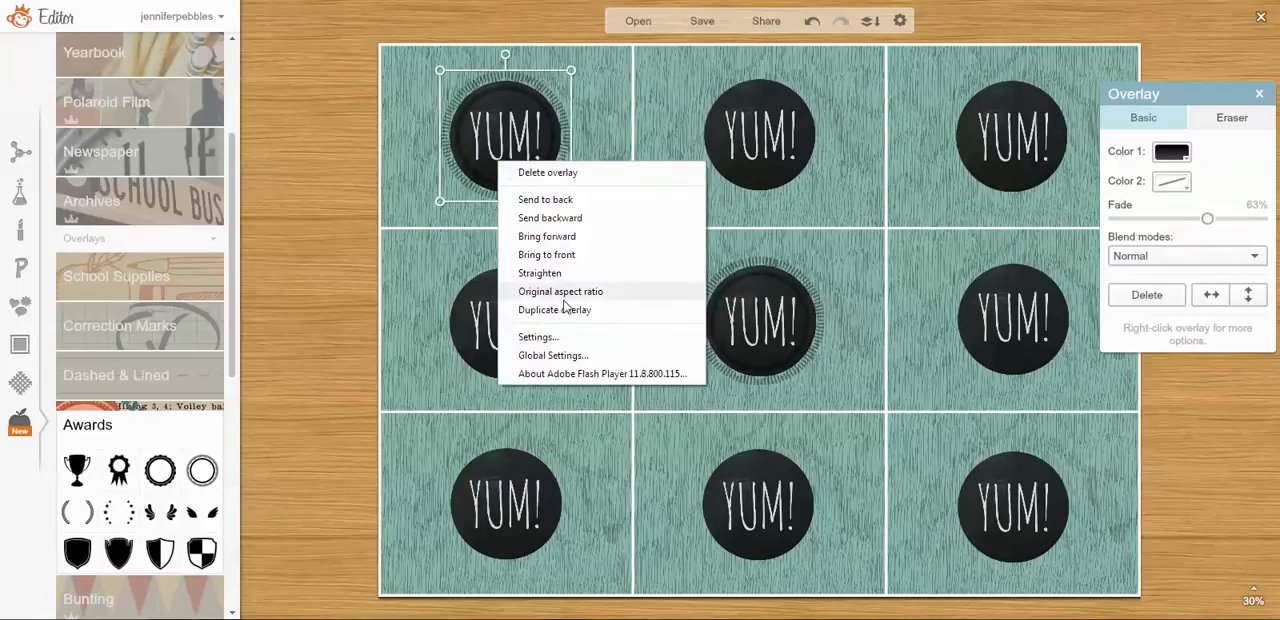
{"action": "left_click", "coordinate": [566, 250]}
{"action": "left_click_drag", "start_coordinate": [530, 125], "coordinate": [1030, 157]}
{"action": "right_click", "coordinate": [780, 121]}
{"action": "left_click", "coordinate": [830, 275]}
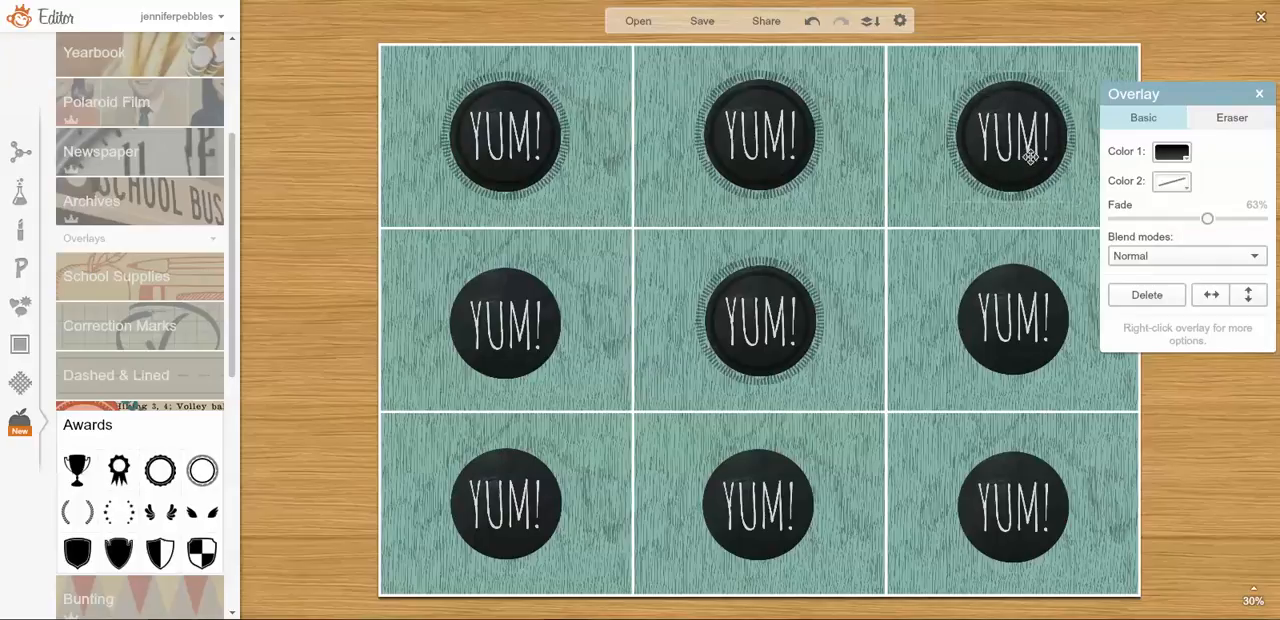
{"action": "left_click_drag", "start_coordinate": [1031, 157], "coordinate": [1030, 156]}
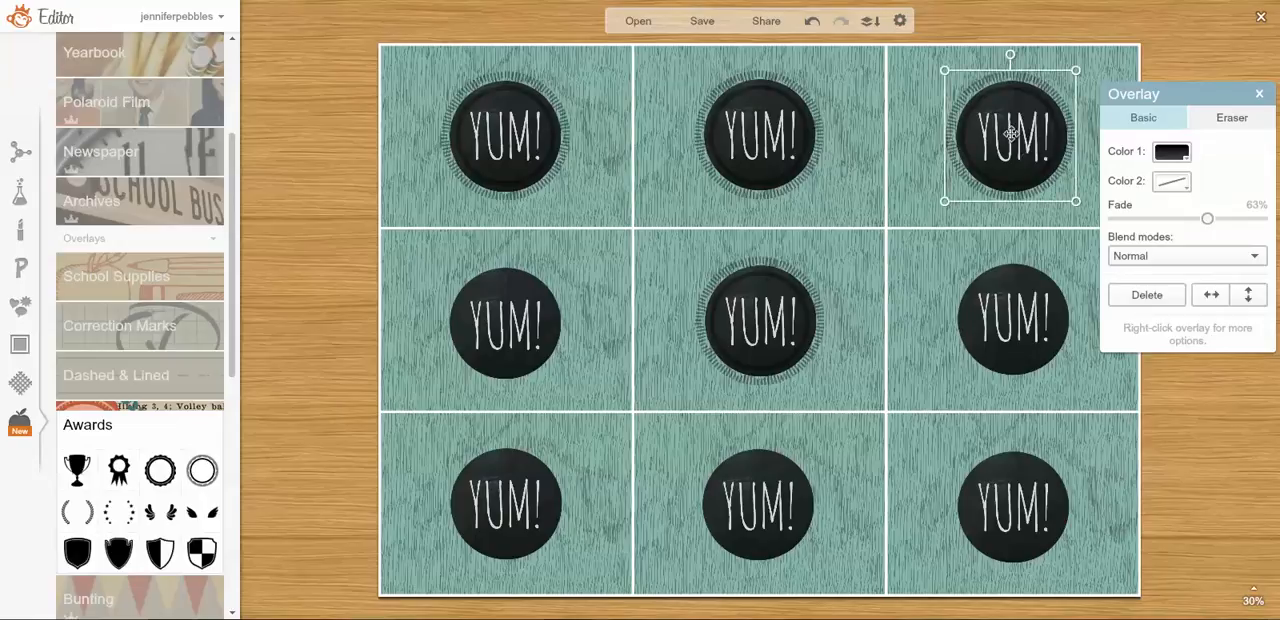
{"action": "left_click", "coordinate": [536, 89]}
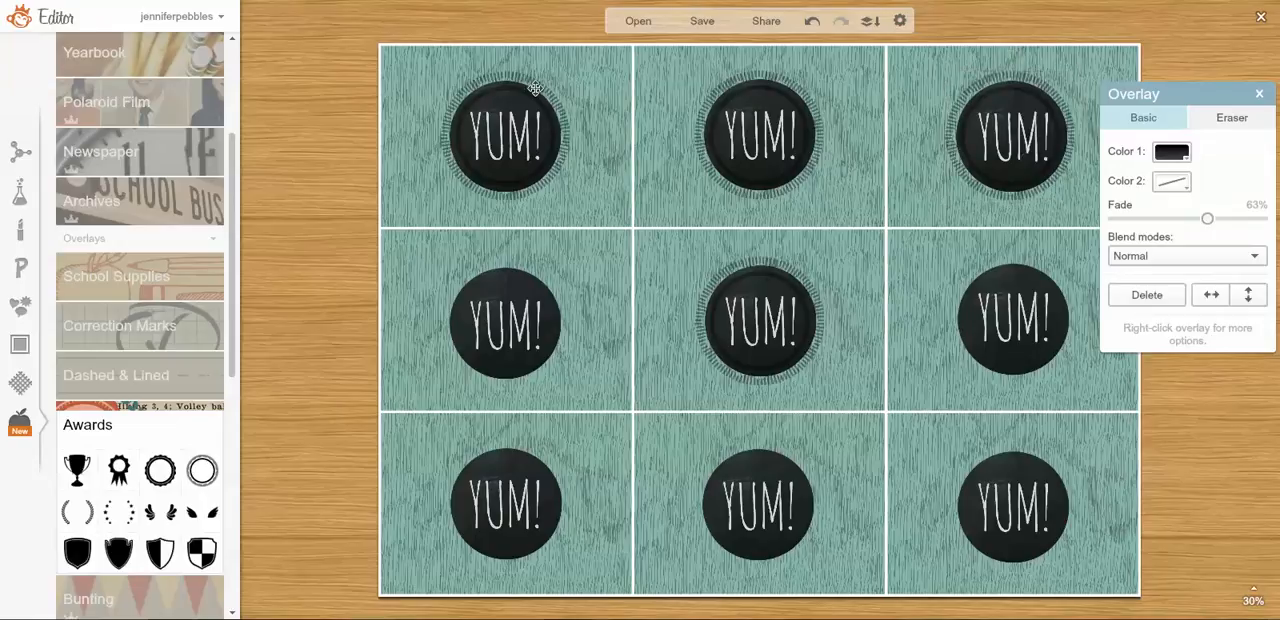
{"action": "left_click", "coordinate": [851, 137]}
{"action": "left_click", "coordinate": [796, 130]}
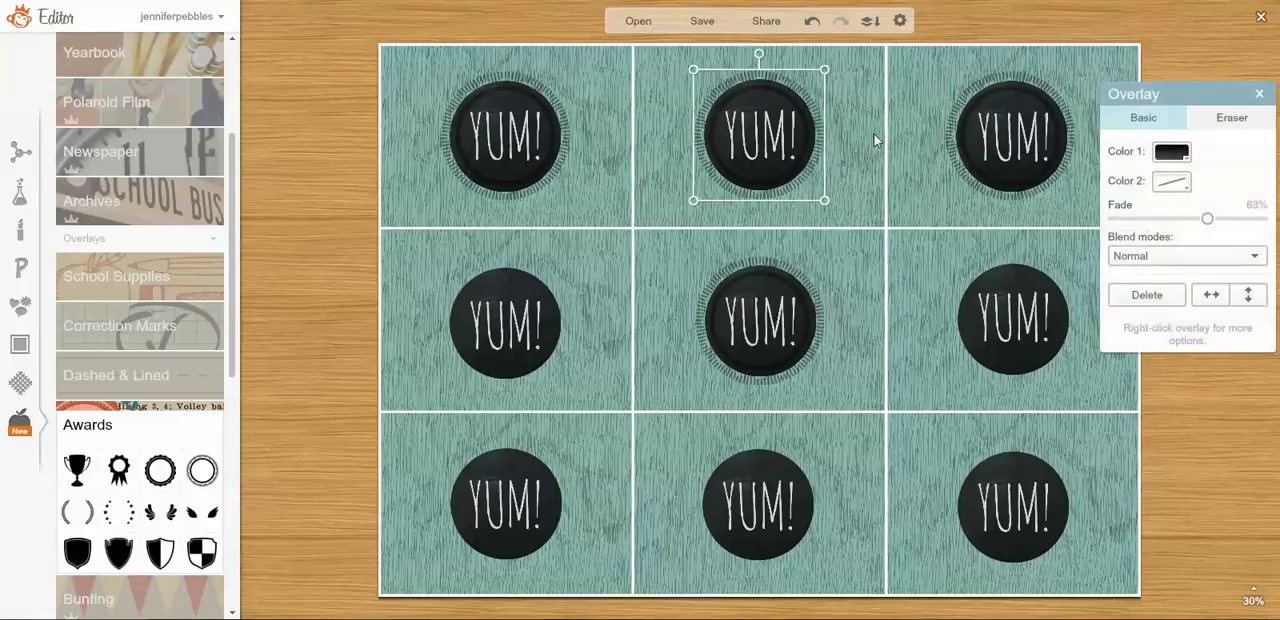
{"action": "left_click", "coordinate": [957, 137]}
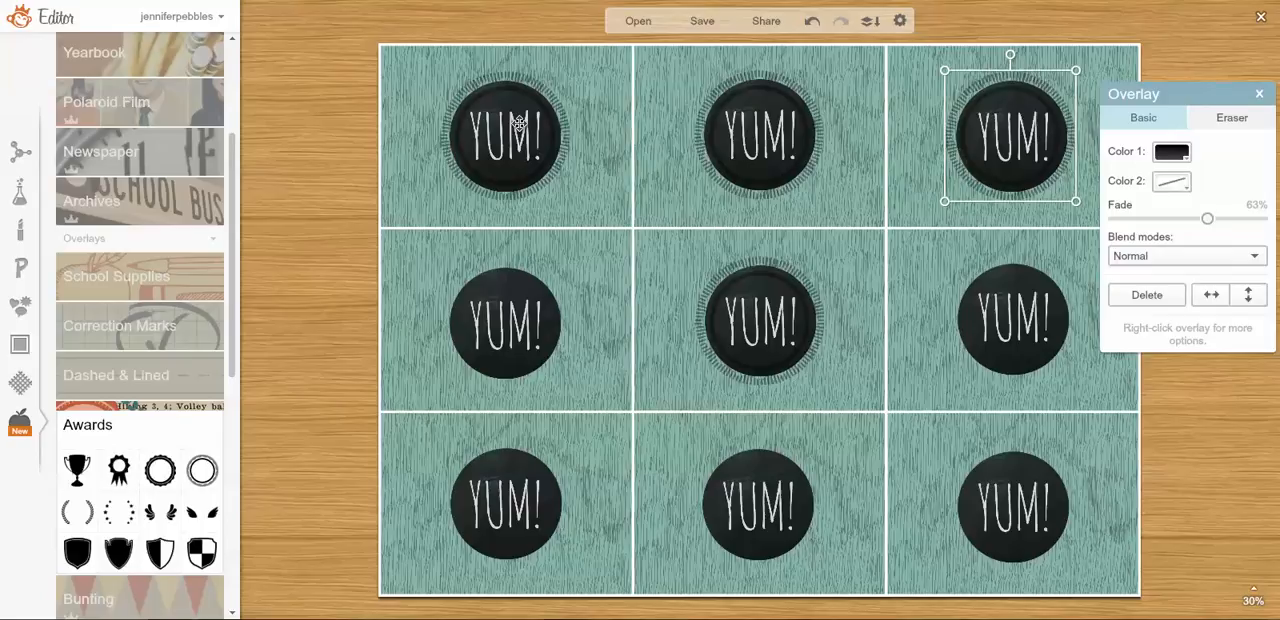
Duplicate the seal overlay onto the left and right cards of the middle row, centring each copy around its black circle.
{"action": "left_click", "coordinate": [500, 149]}
{"action": "right_click", "coordinate": [498, 149]}
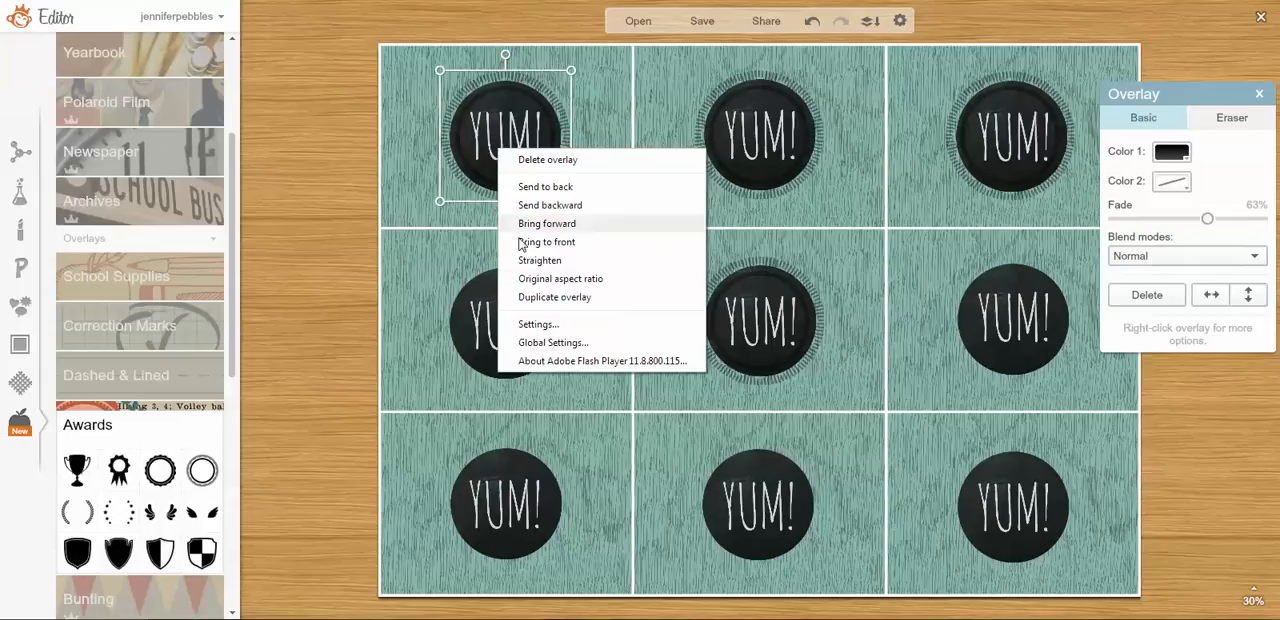
{"action": "left_click", "coordinate": [554, 297]}
{"action": "left_click_drag", "start_coordinate": [507, 140], "coordinate": [502, 321]}
{"action": "left_click", "coordinate": [750, 303]}
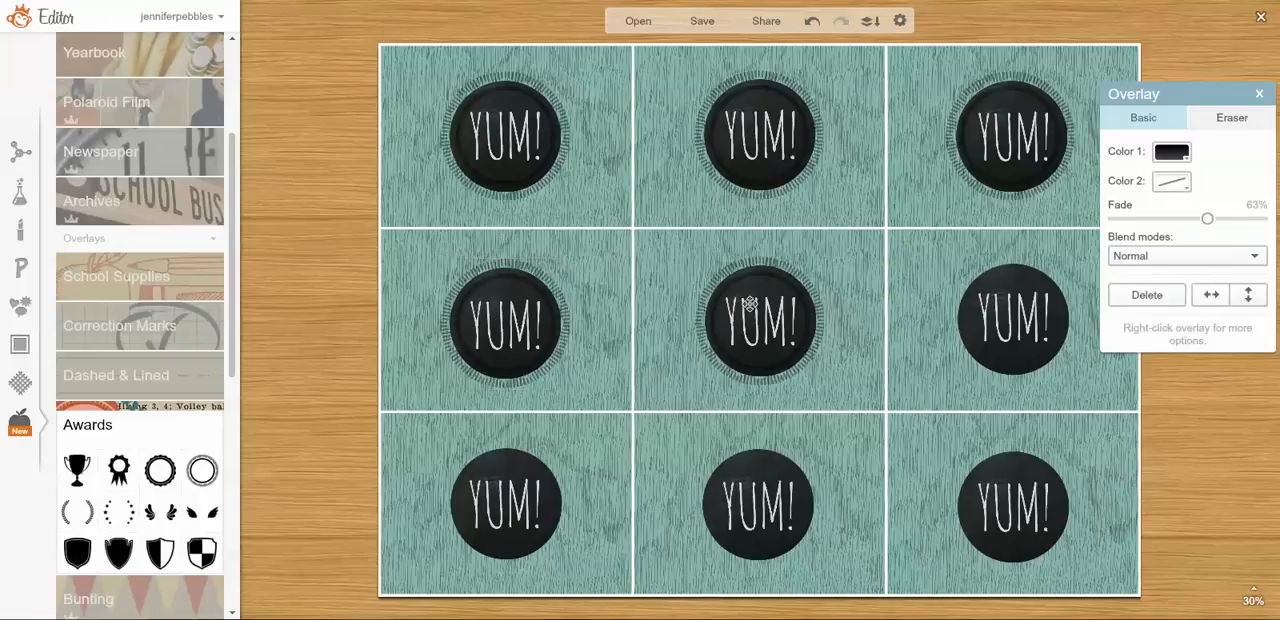
{"action": "right_click", "coordinate": [750, 303]}
{"action": "left_click", "coordinate": [815, 452]}
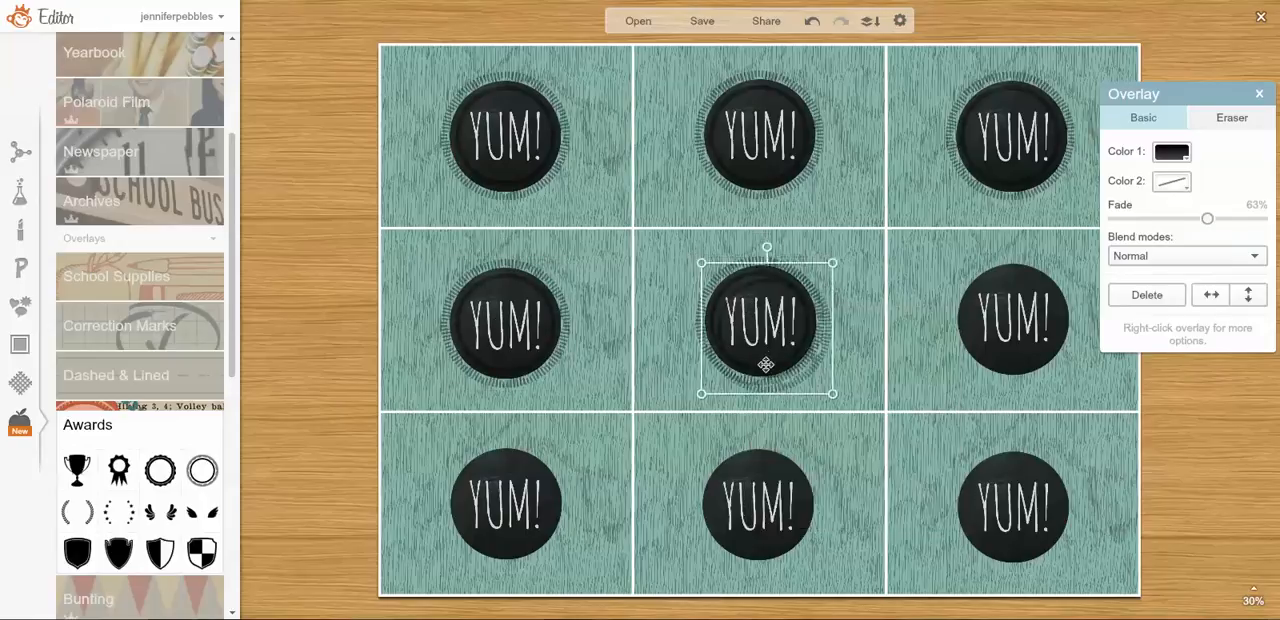
{"action": "left_click_drag", "start_coordinate": [765, 365], "coordinate": [1012, 347]}
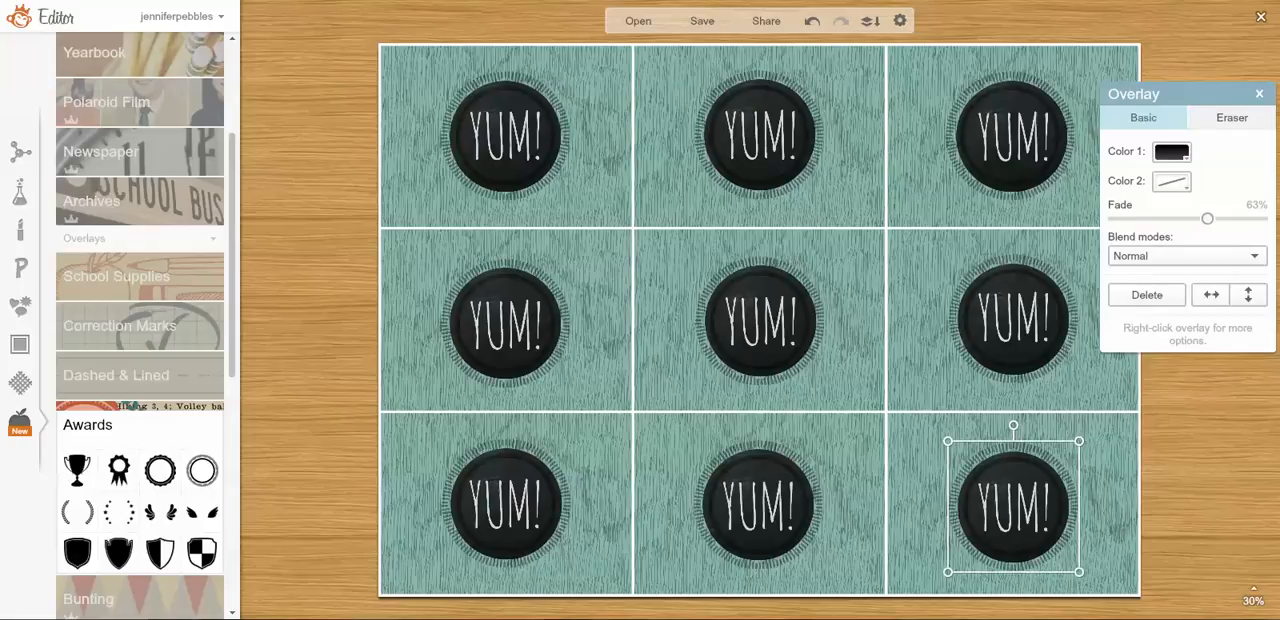
Flatten all overlays into the image and set the width of the saved file to 3300 px.
{"action": "left_click", "coordinate": [870, 21]}
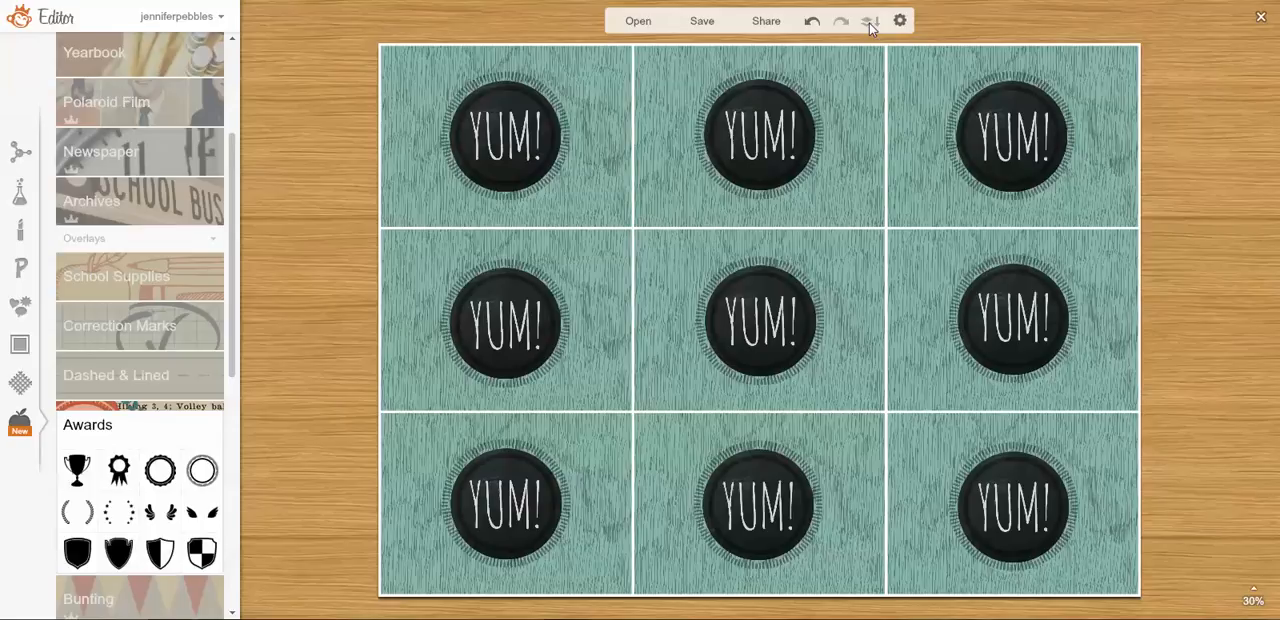
{"action": "left_click", "coordinate": [688, 24]}
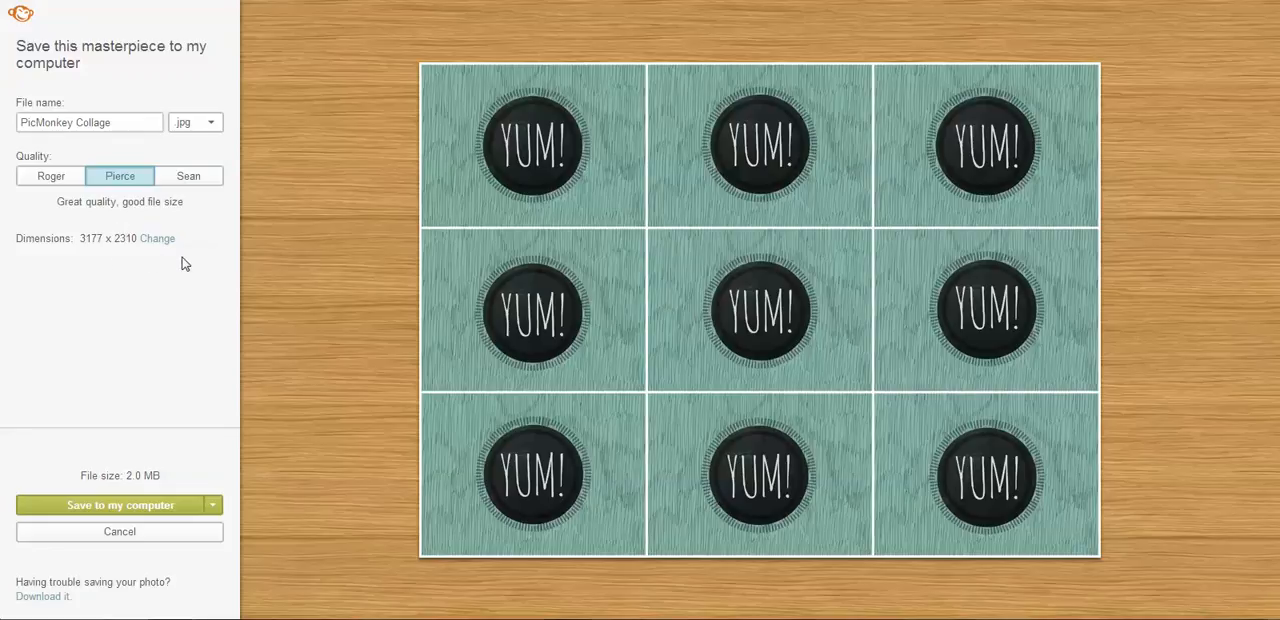
{"action": "left_click", "coordinate": [156, 241]}
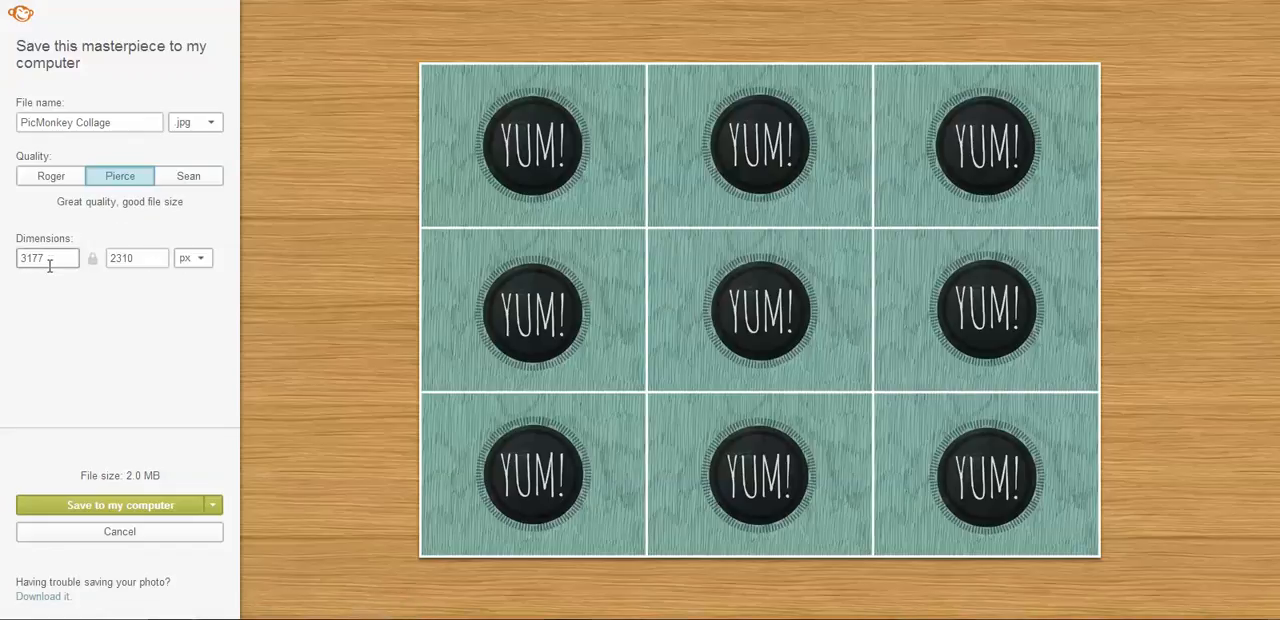
{"action": "left_click_drag", "start_coordinate": [50, 256], "coordinate": [14, 270]}
{"action": "type", "text": "3300"}
{"action": "key", "text": "Return"}
Name the file BTS4Mom_Target_PicMonkey_Tags and save it as a JPEG in the Prints folder.
{"action": "left_click", "coordinate": [131, 126]}
{"action": "left_click_drag", "start_coordinate": [131, 126], "coordinate": [5, 128]}
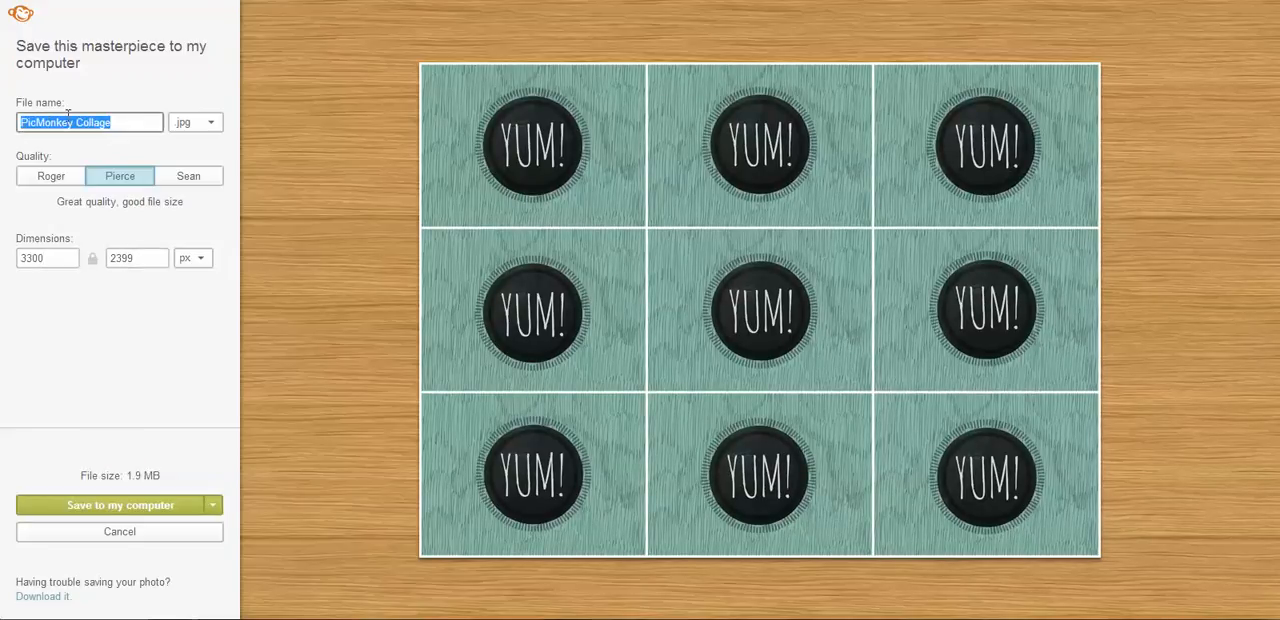
{"action": "type", "text": "BTS4Mom_Ta"}
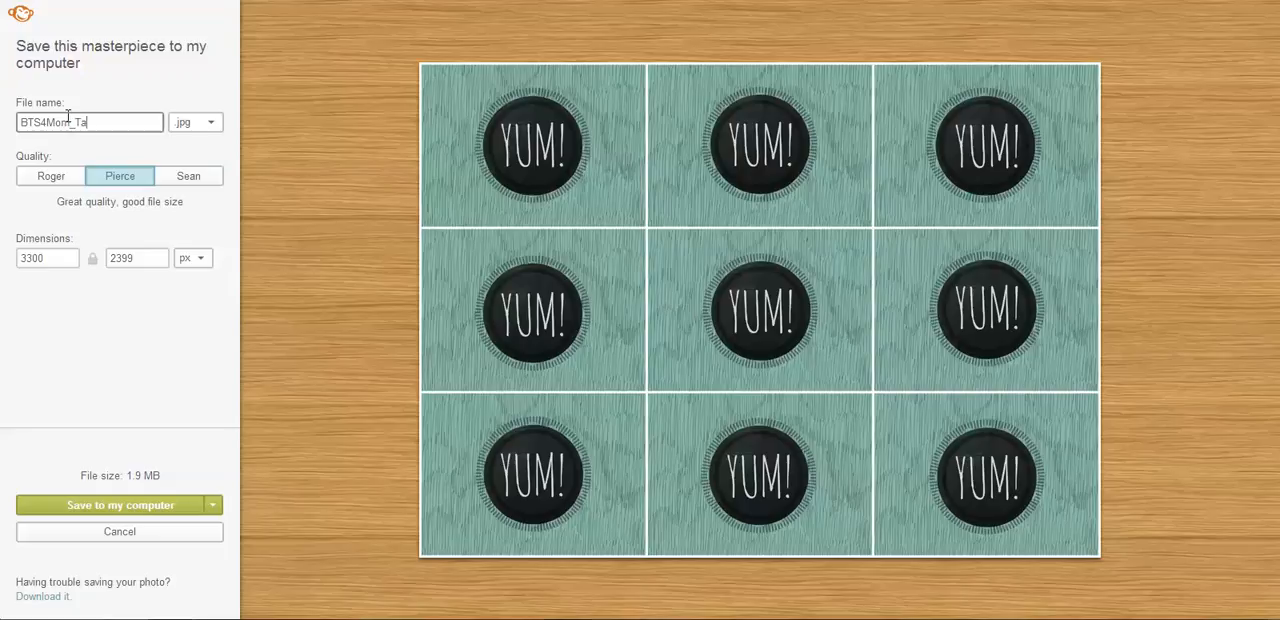
{"action": "type", "text": "rget_PicMonkey_Tags"}
{"action": "left_click", "coordinate": [94, 506]}
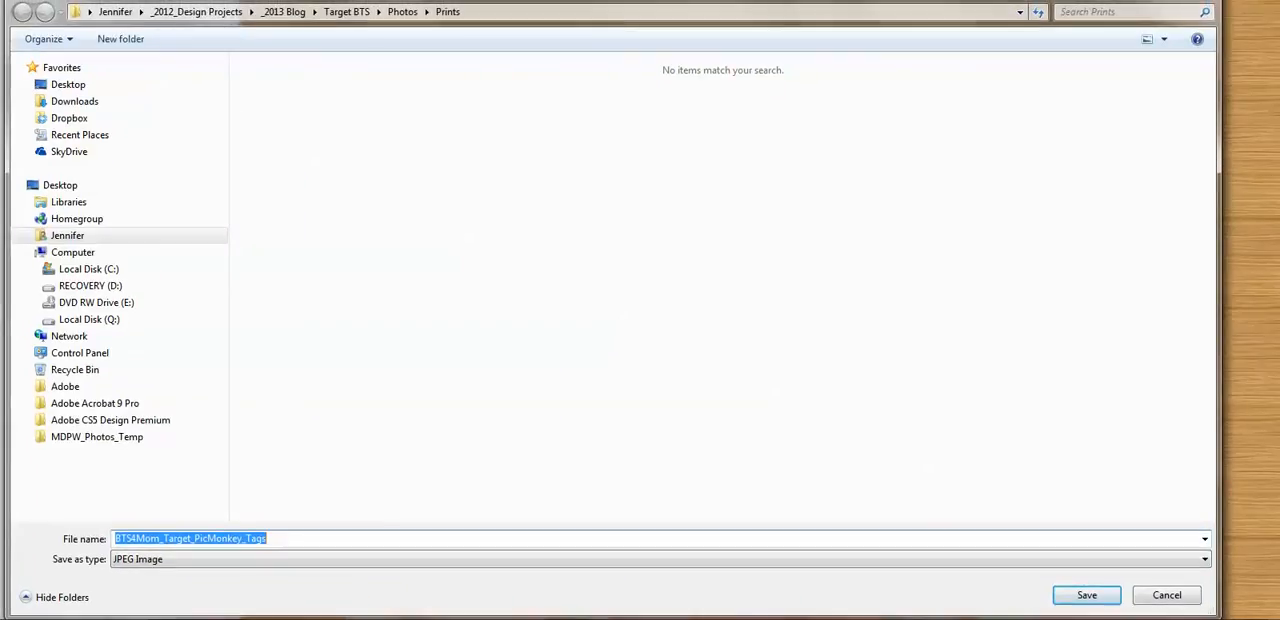
{"action": "left_click", "coordinate": [1082, 591]}
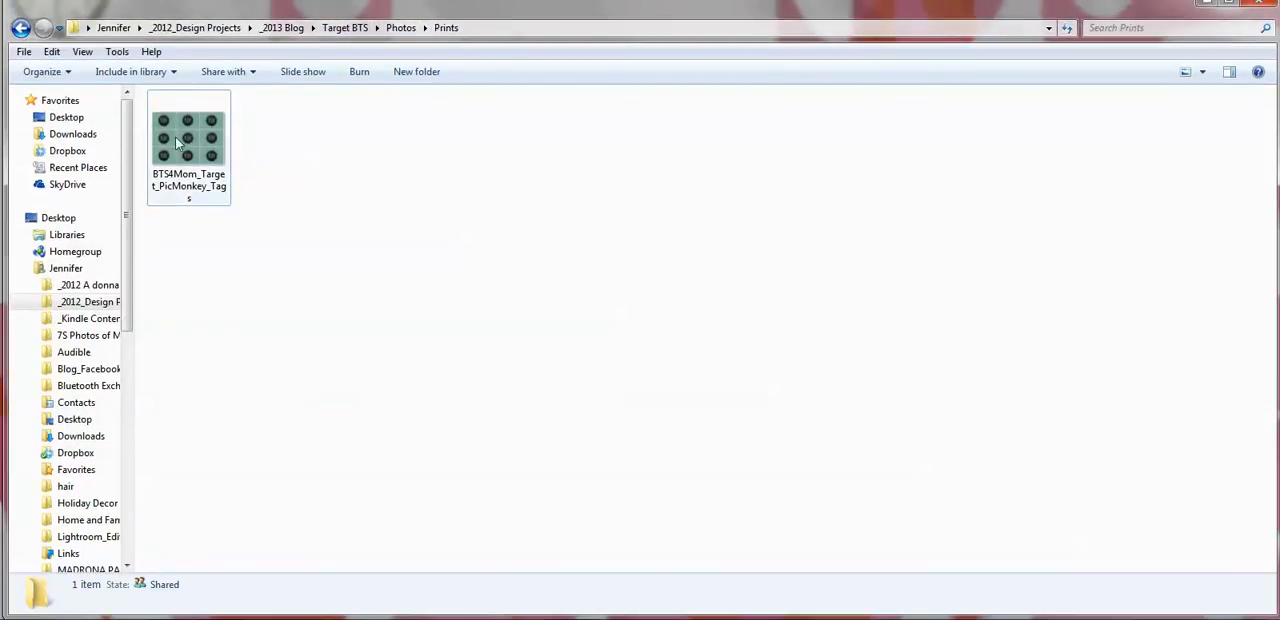
Open the saved tags image from the Prints folder in Windows Photo Viewer and bring up its print setup.
{"action": "double_click", "coordinate": [214, 175]}
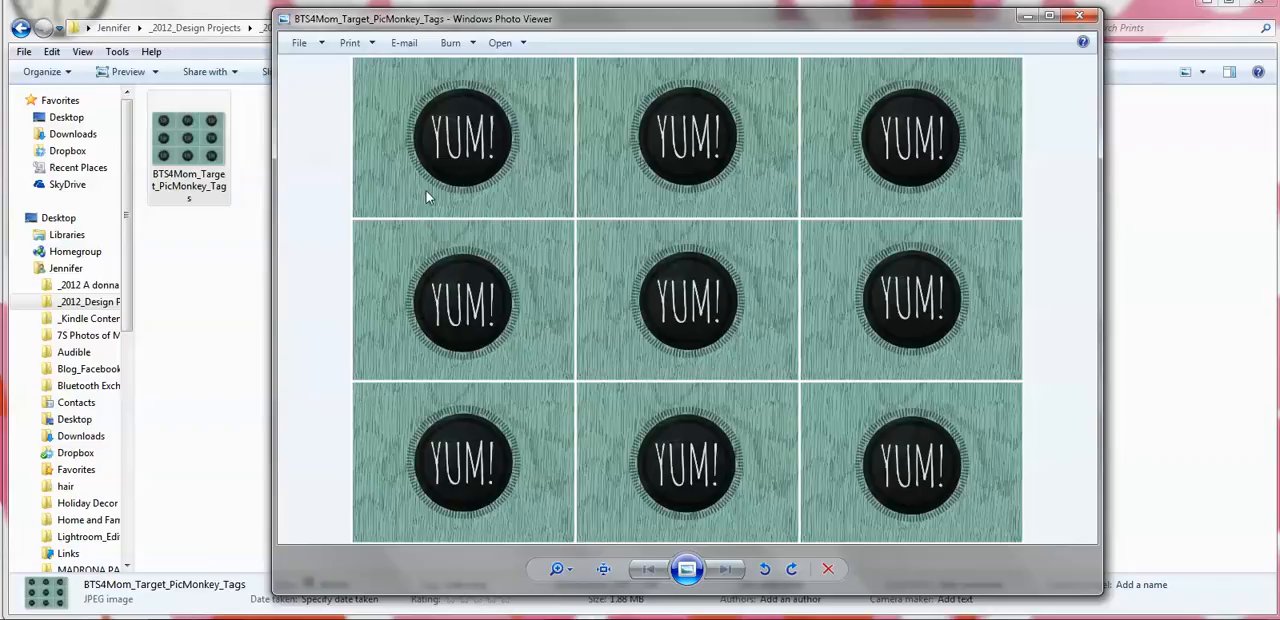
{"action": "left_click", "coordinate": [348, 44]}
{"action": "left_click", "coordinate": [387, 61]}
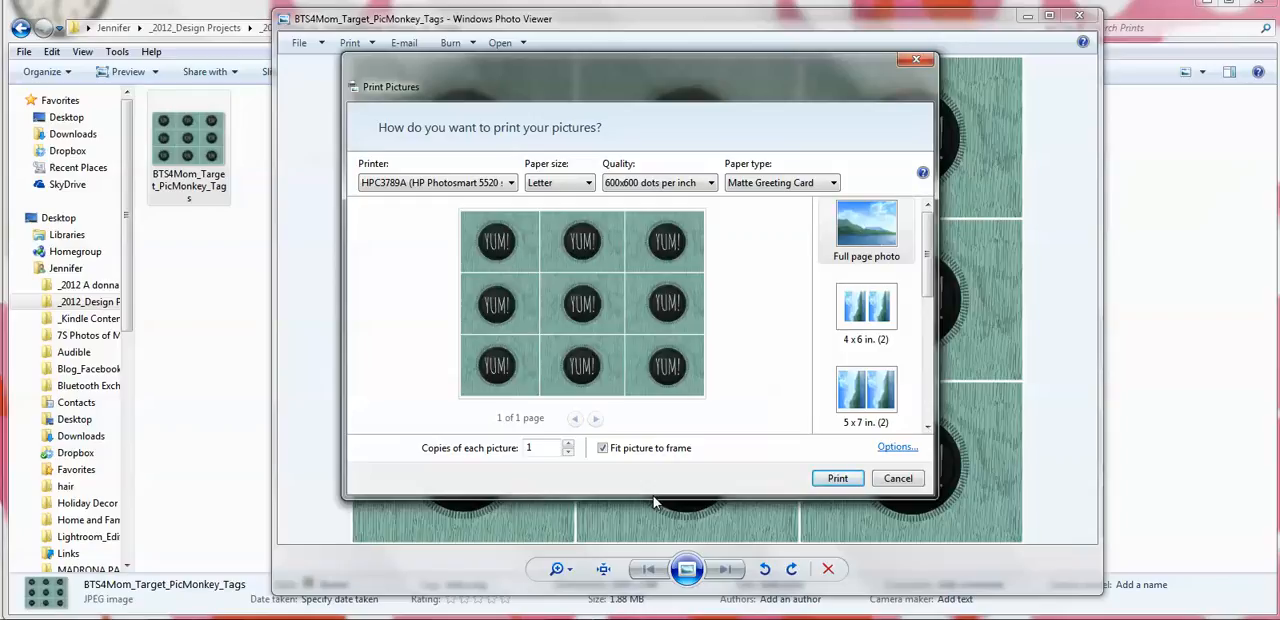
Turn off fitting the picture to the frame and choose Matte Greeting Card as the paper type.
{"action": "left_click", "coordinate": [603, 449]}
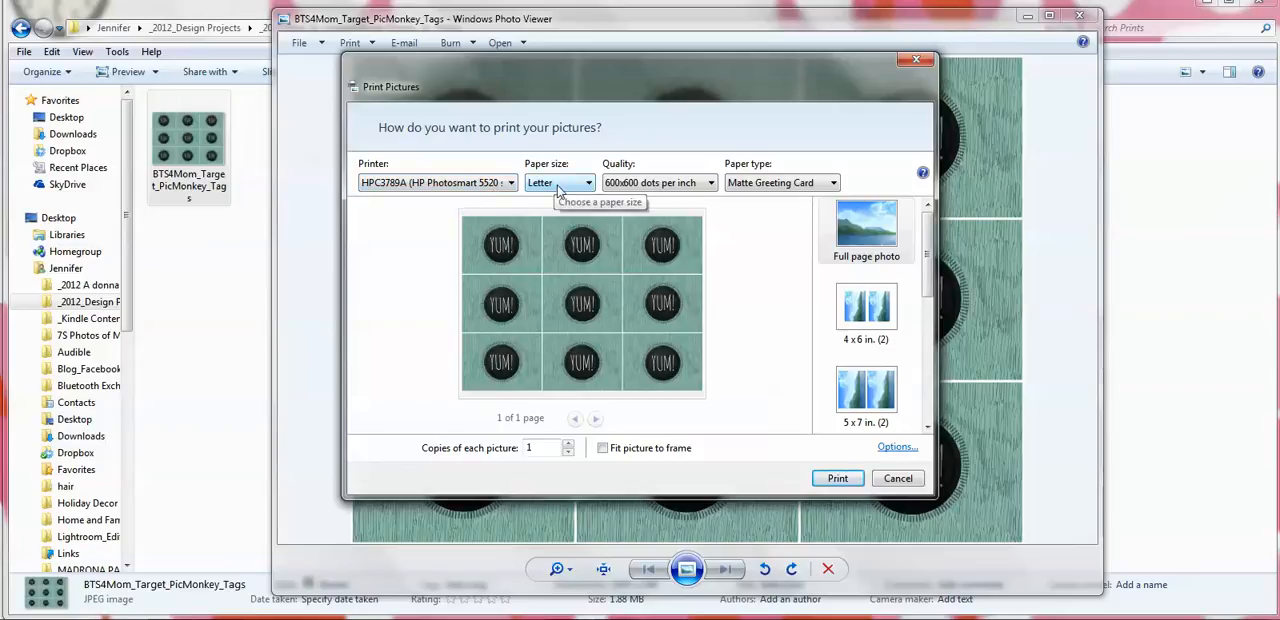
{"action": "left_click", "coordinate": [687, 186]}
{"action": "left_click", "coordinate": [688, 192]}
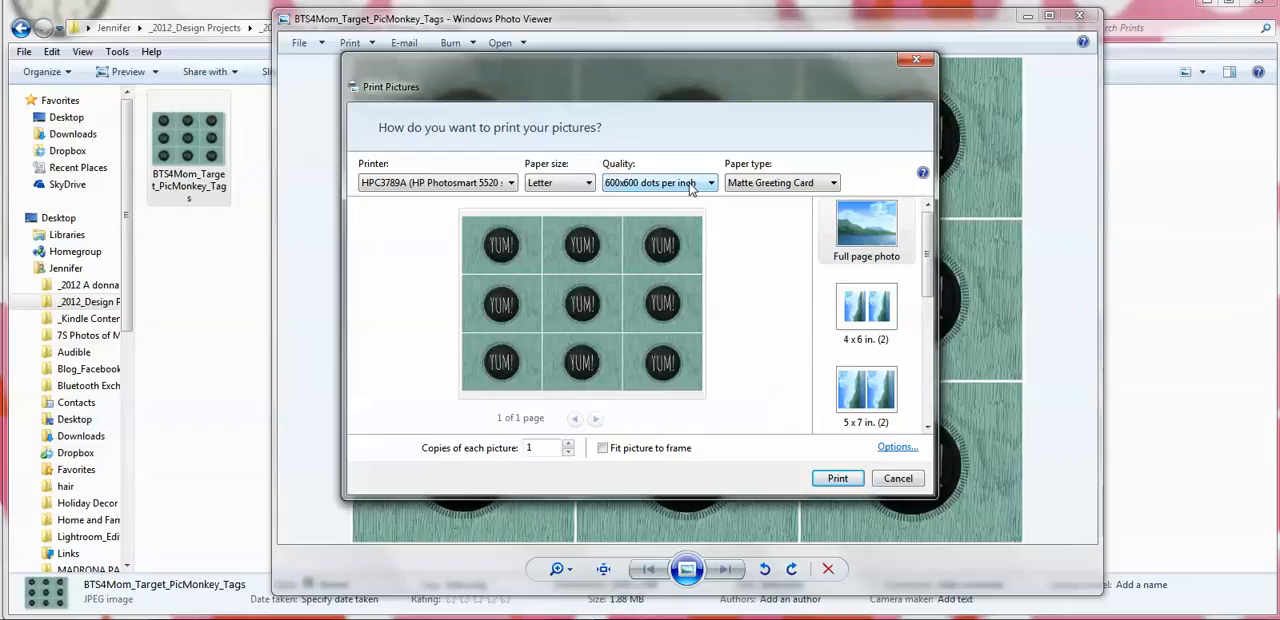
{"action": "left_click", "coordinate": [778, 185]}
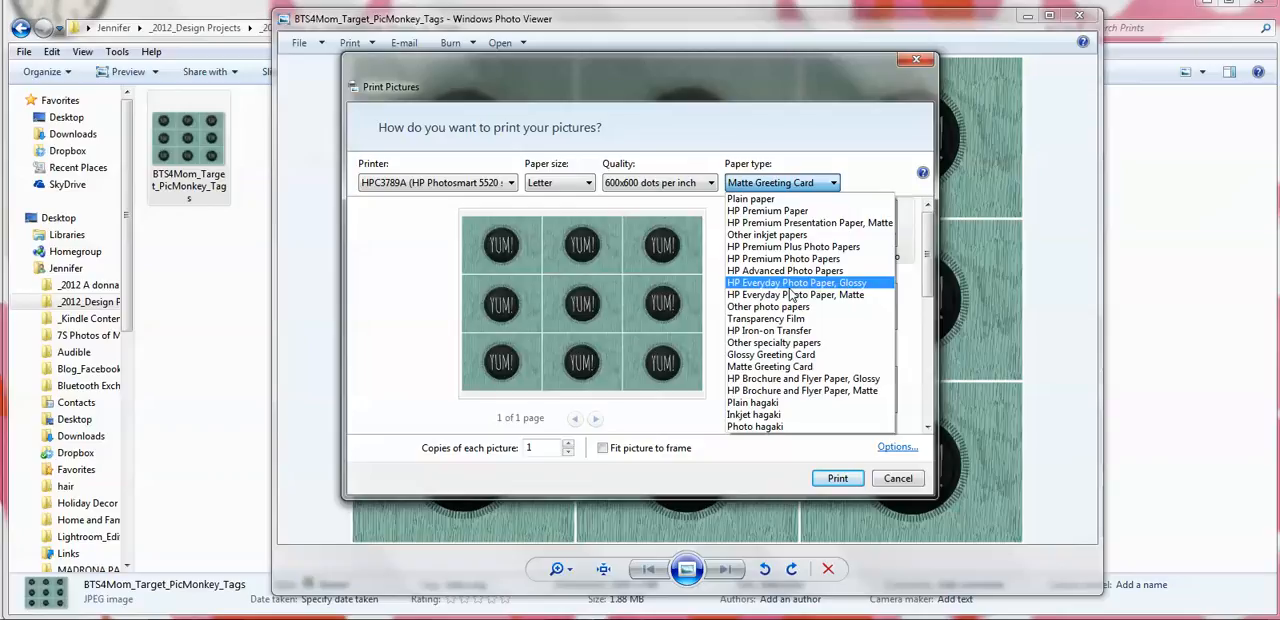
{"action": "left_click", "coordinate": [790, 367]}
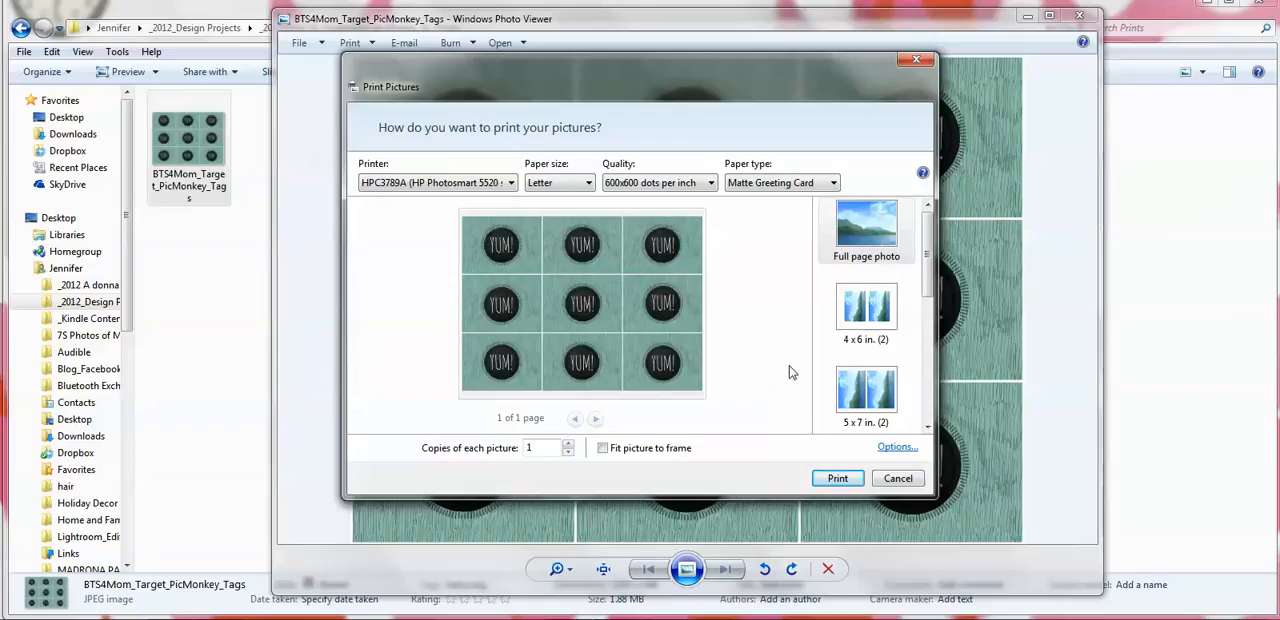
Toggle the Sharpen for printing option, accept the print settings and print the sheet of tags.
{"action": "left_click", "coordinate": [896, 449]}
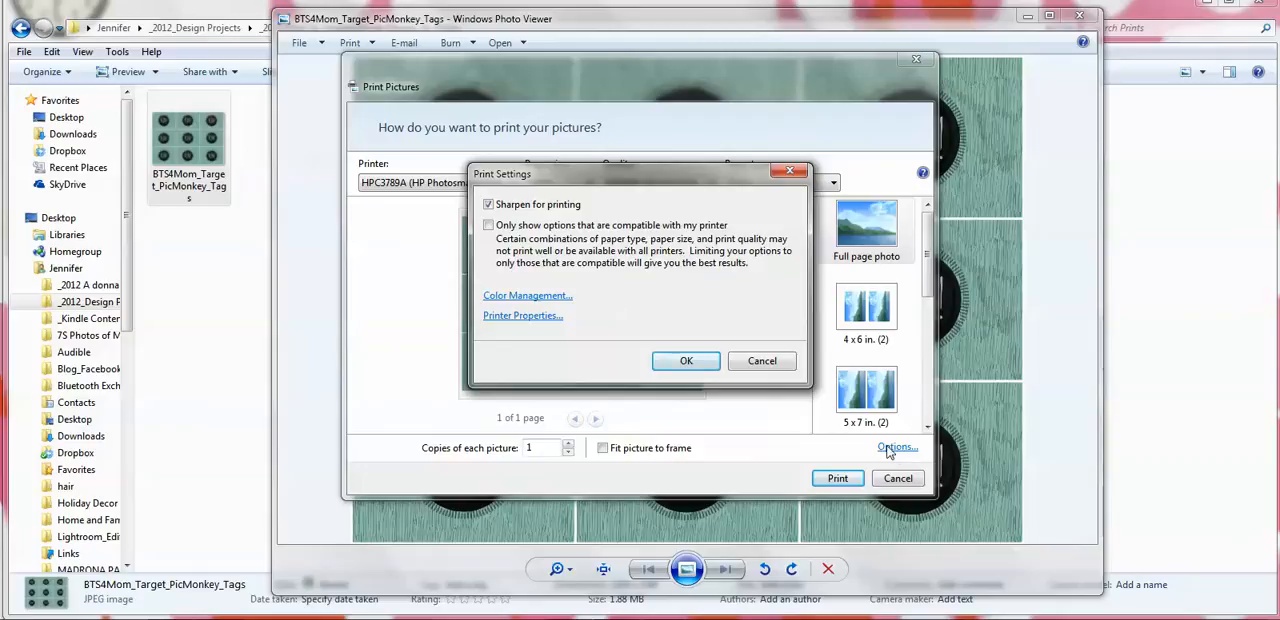
{"action": "left_click", "coordinate": [487, 204]}
{"action": "left_click", "coordinate": [660, 356]}
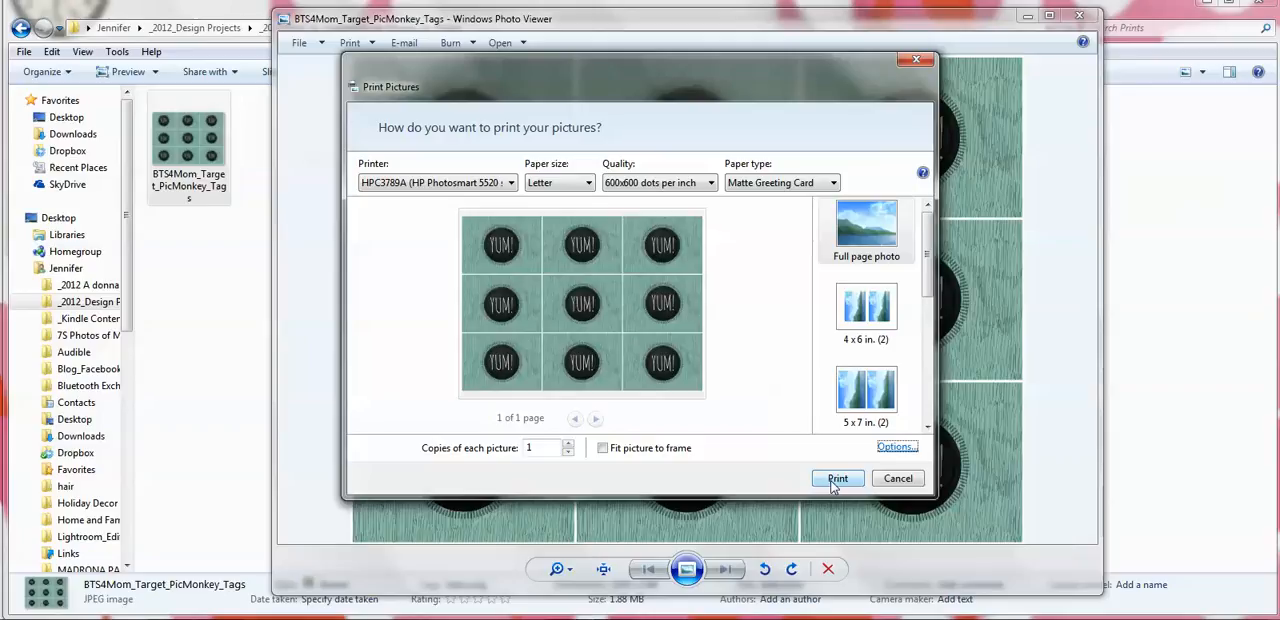
{"action": "left_click", "coordinate": [832, 483]}
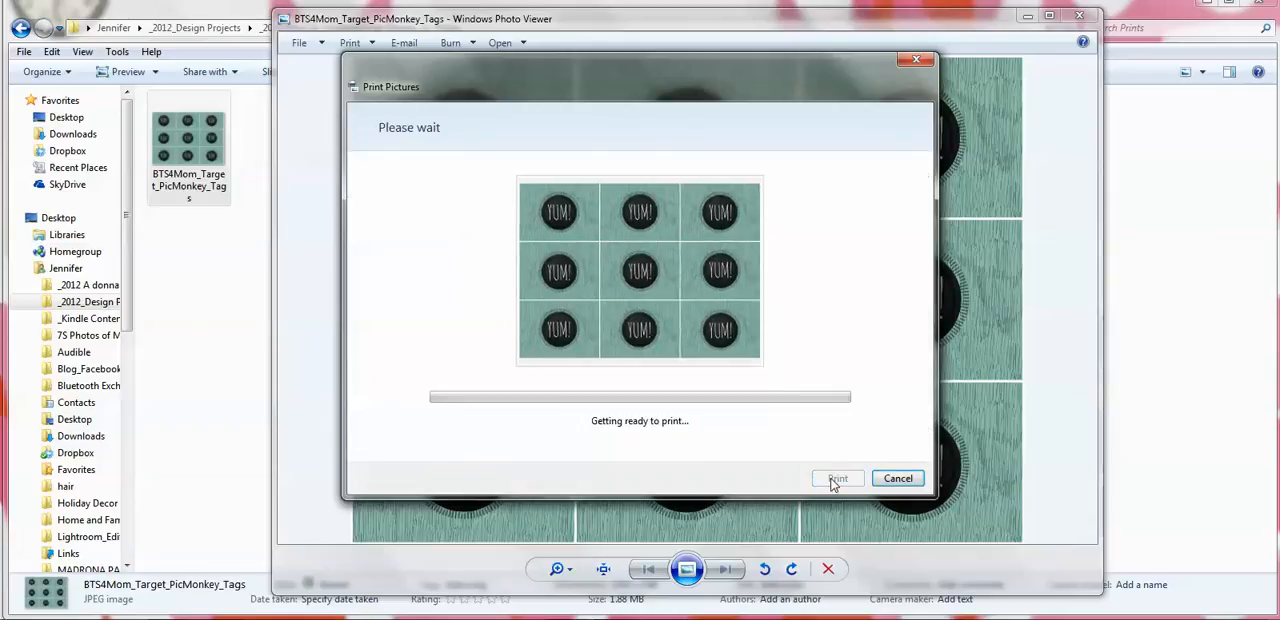